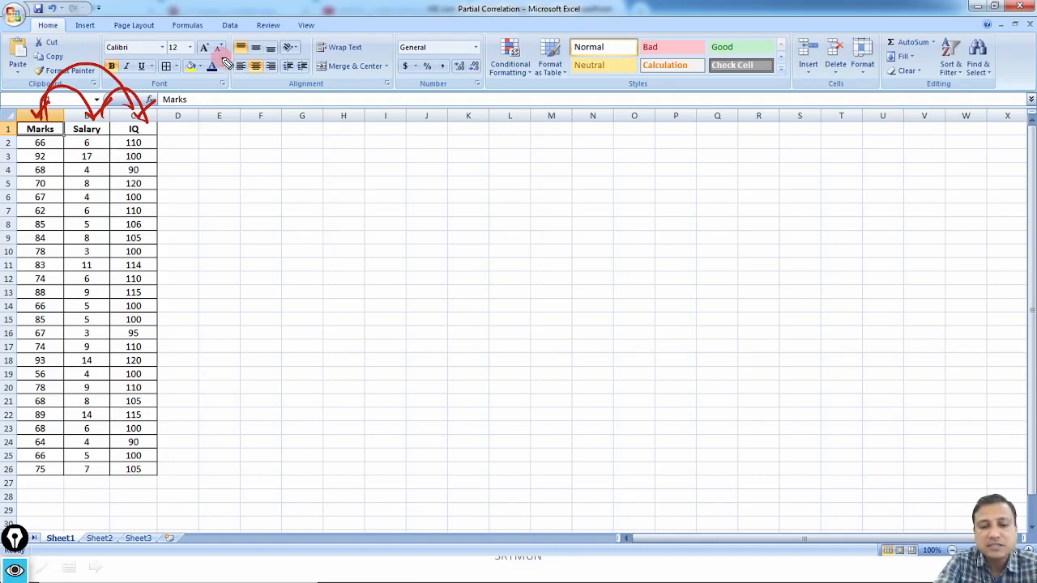
key(ctrl+shift+7)
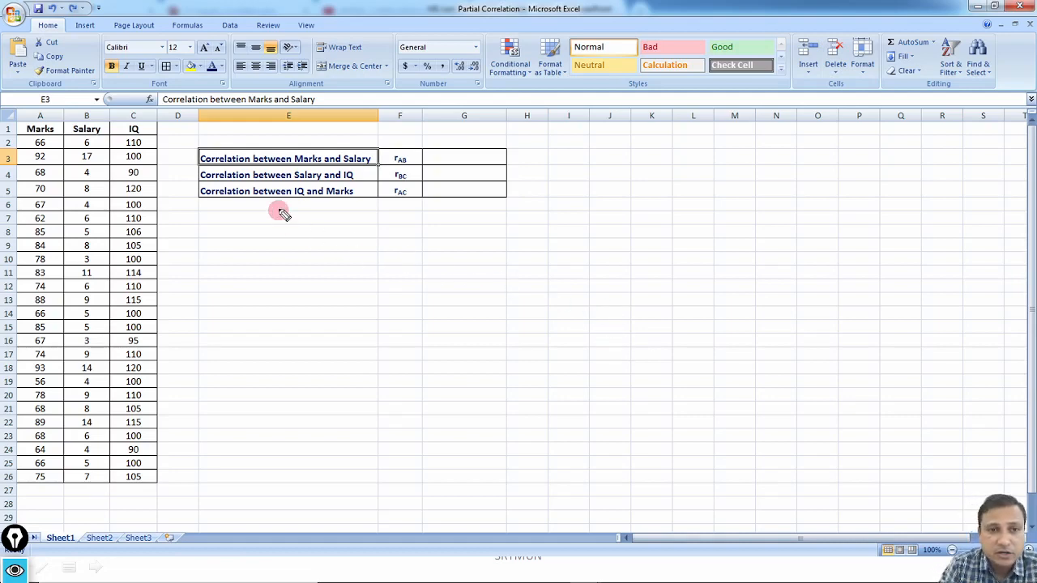
click(177, 155)
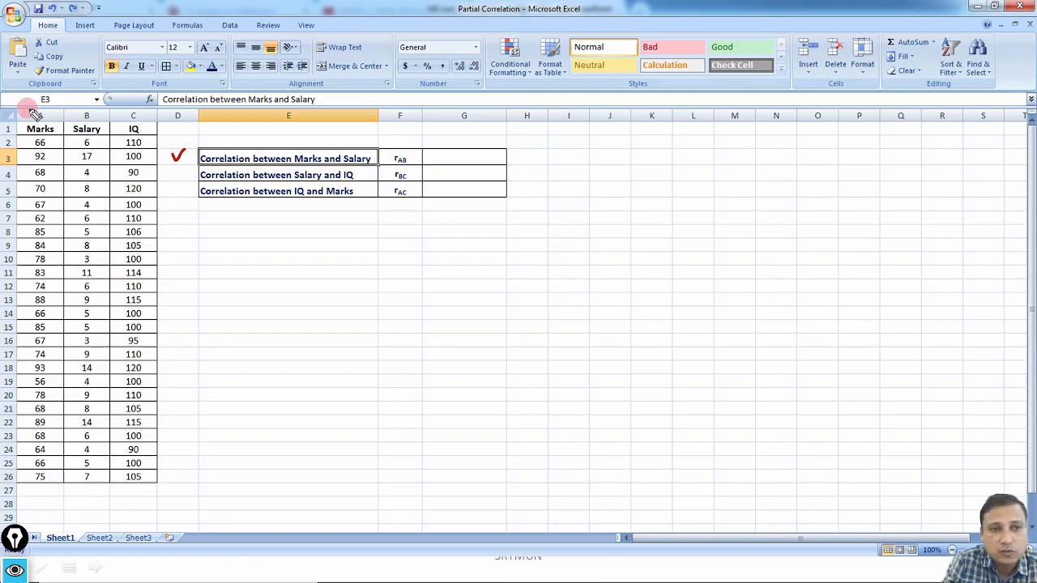
mouse_move(39, 106)
mouse_down()
mouse_move(38, 126)
mouse_move(35, 104)
mouse_up()
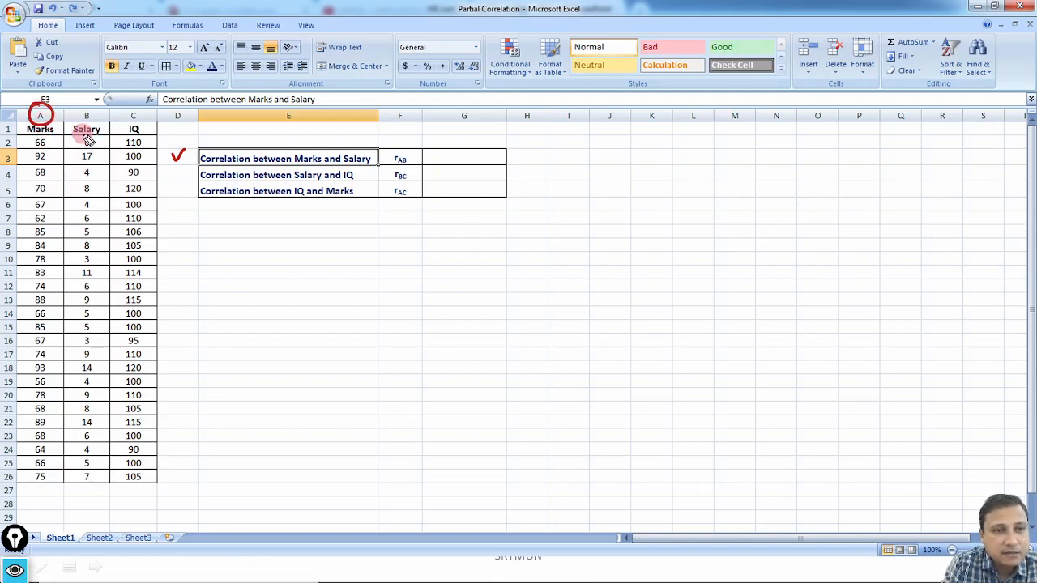
mouse_move(86, 106)
mouse_down()
mouse_move(88, 129)
mouse_move(100, 114)
mouse_move(81, 104)
mouse_up()
mouse_move(140, 132)
mouse_down()
mouse_move(134, 98)
mouse_move(122, 104)
mouse_move(143, 112)
mouse_move(135, 100)
mouse_up()
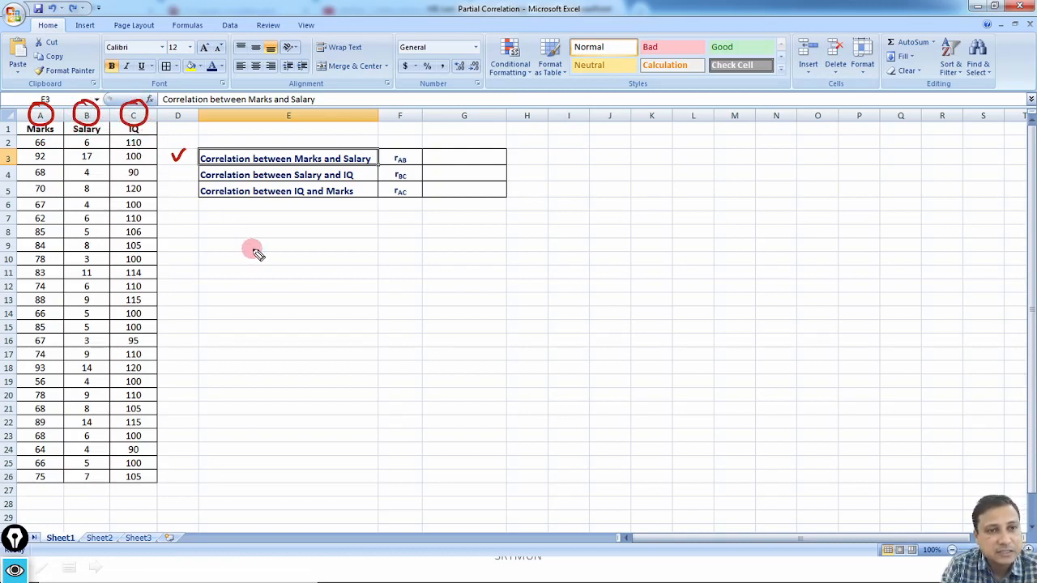
mouse_move(558, 154)
mouse_down()
mouse_move(579, 168)
mouse_move(643, 156)
mouse_up()
drag(629, 163, 643, 163)
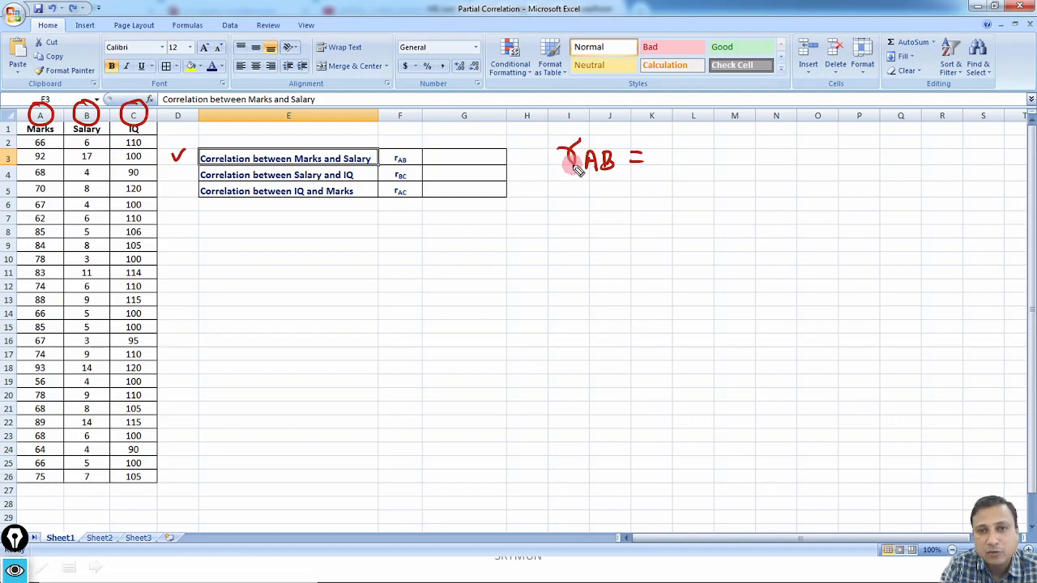
drag(583, 175, 613, 173)
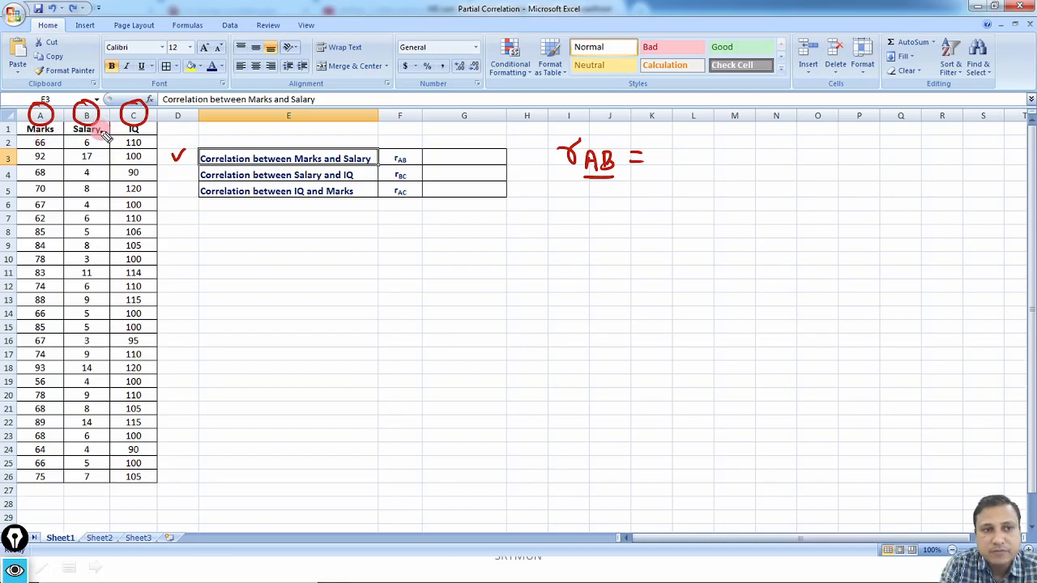
mouse_move(405, 150)
mouse_down()
mouse_move(389, 158)
mouse_move(413, 175)
mouse_move(404, 149)
mouse_up()
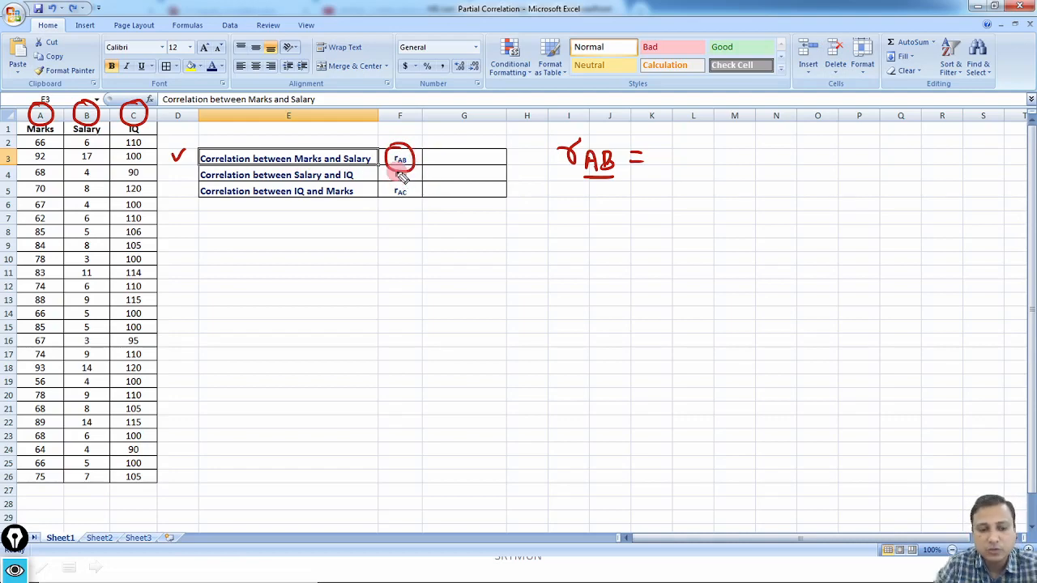
key(e)
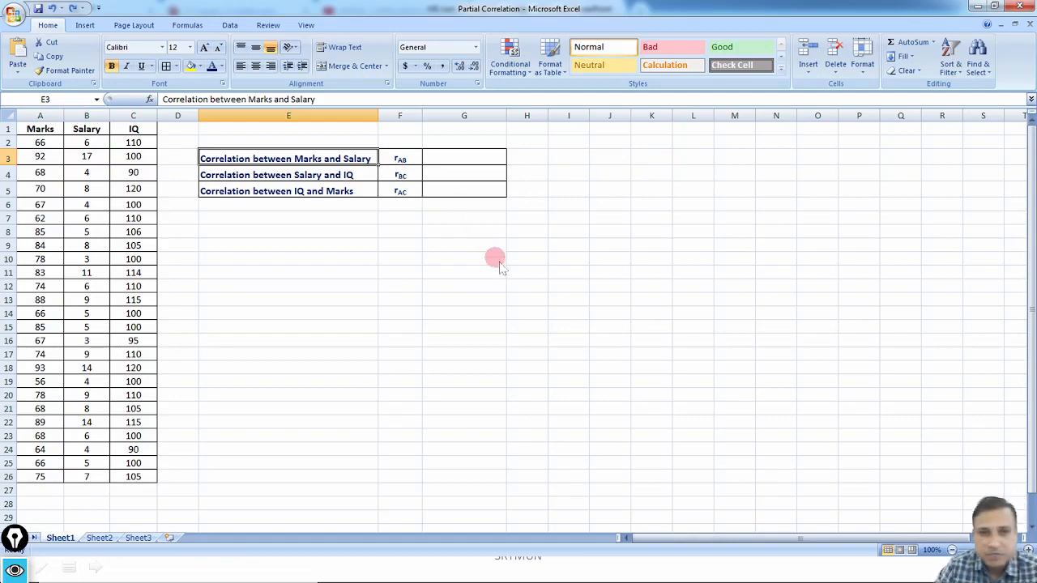
- Calculate the correlation between Marks and Salary in cell G3 with the formula =CORREL(A2:A26,B2:B26)
key(Right)
key(Right)
text(=corr)
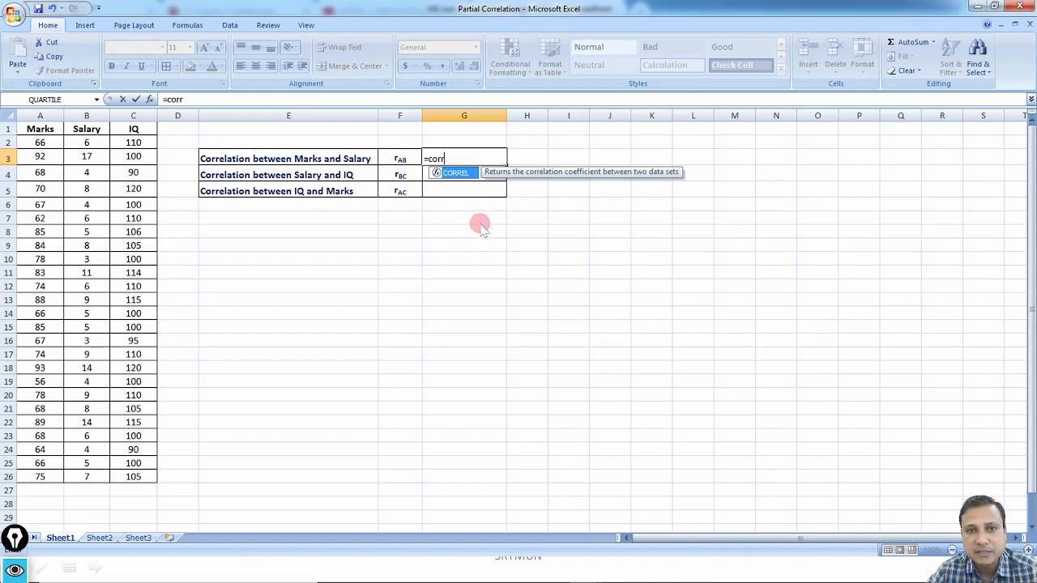
double_click(469, 177)
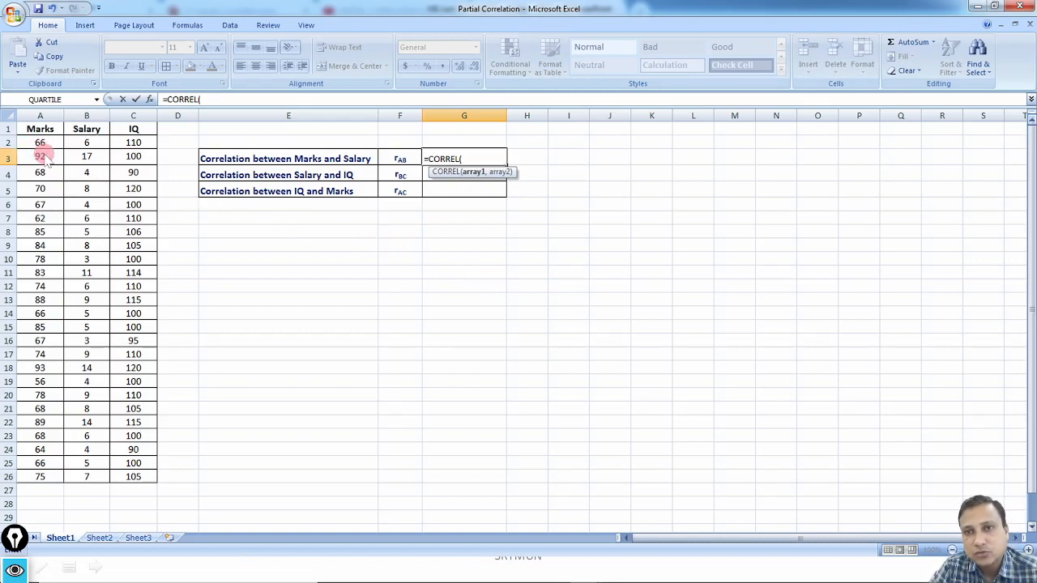
drag(45, 143, 55, 495)
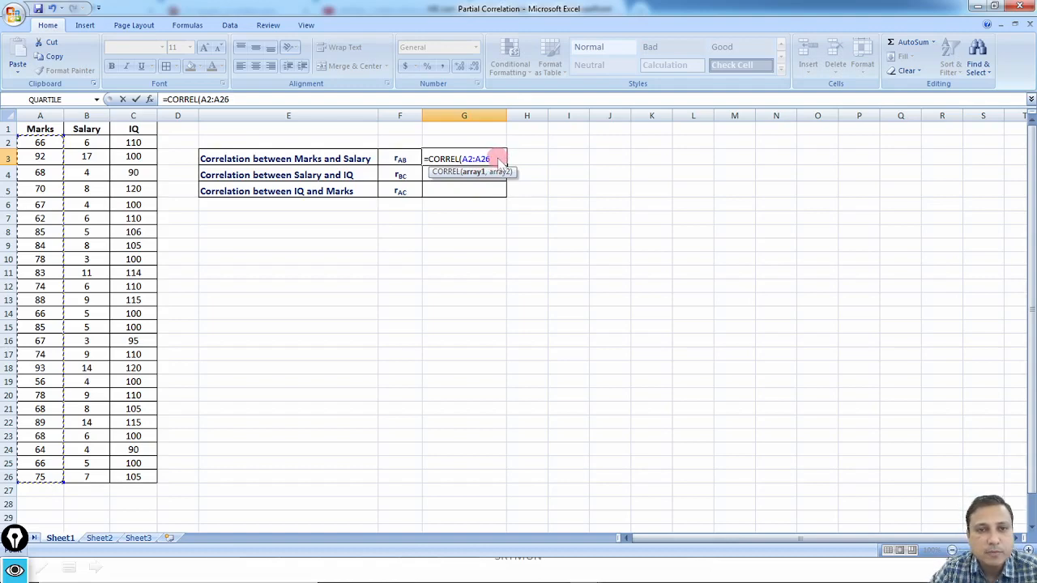
text(,)
click(85, 142)
key(ctrl+shift+Down)
text())
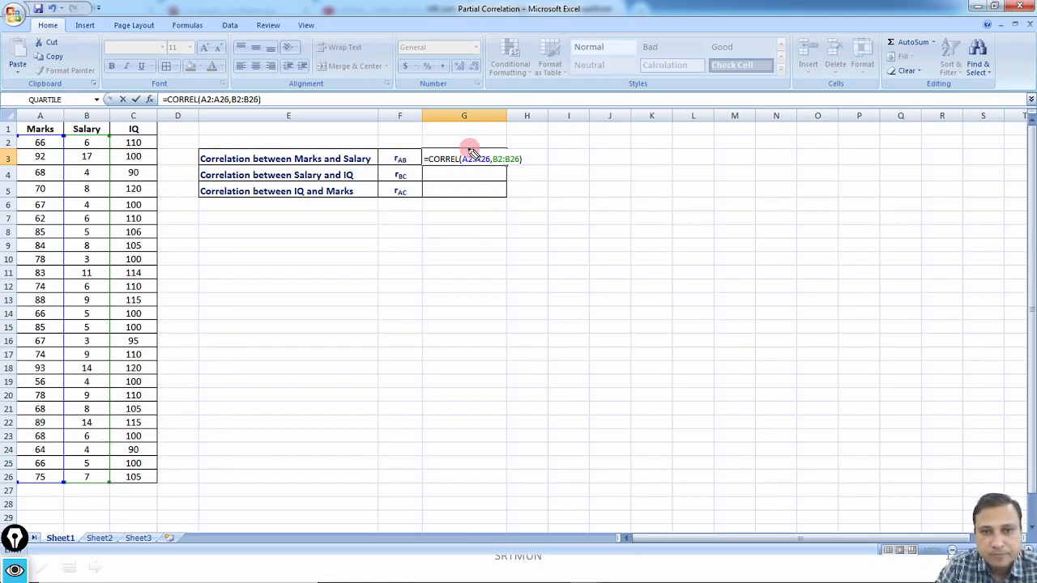
mouse_move(426, 149)
mouse_down()
mouse_move(423, 166)
mouse_move(486, 168)
mouse_up()
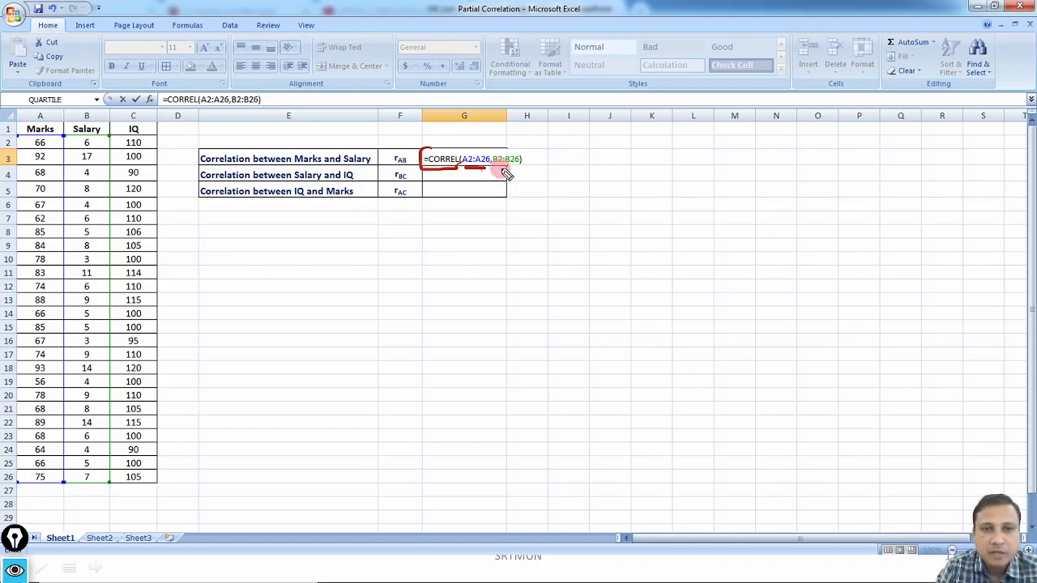
drag(500, 174, 524, 168)
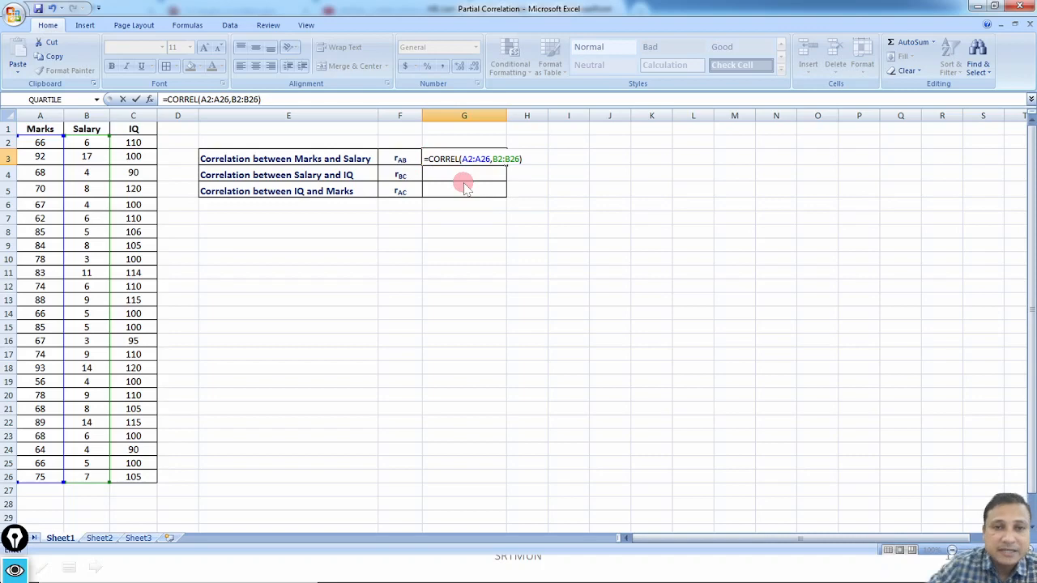
key(ctrl+Return)
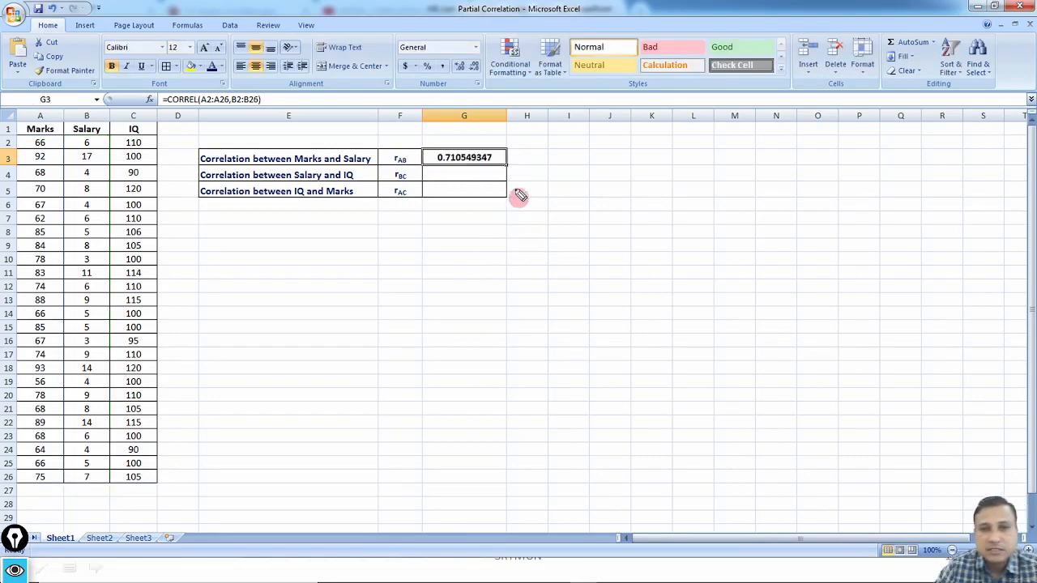
drag(437, 164, 495, 165)
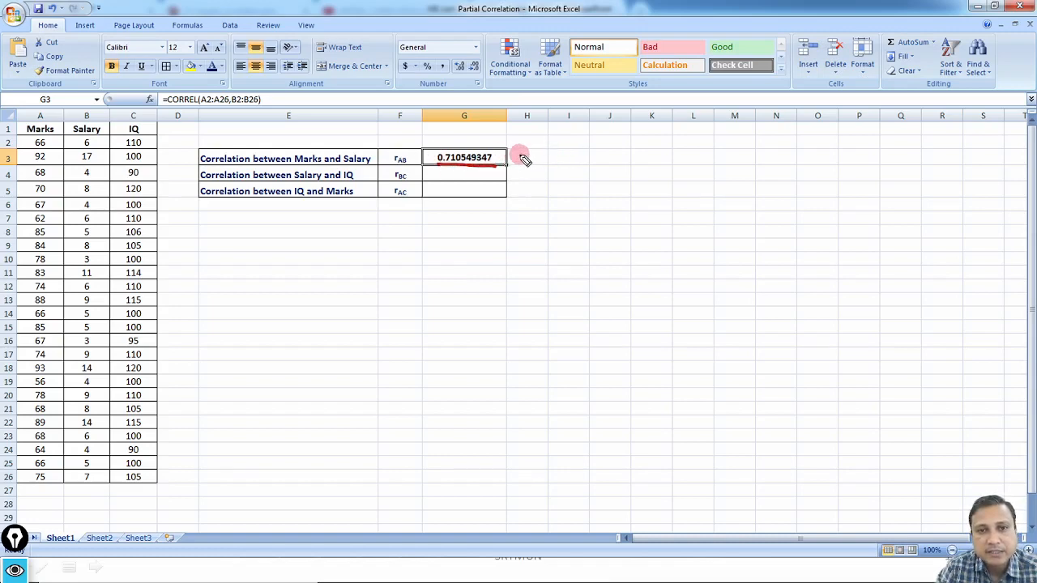
mouse_move(517, 156)
mouse_down()
mouse_move(683, 158)
mouse_move(675, 152)
mouse_move(739, 148)
mouse_move(749, 132)
mouse_up()
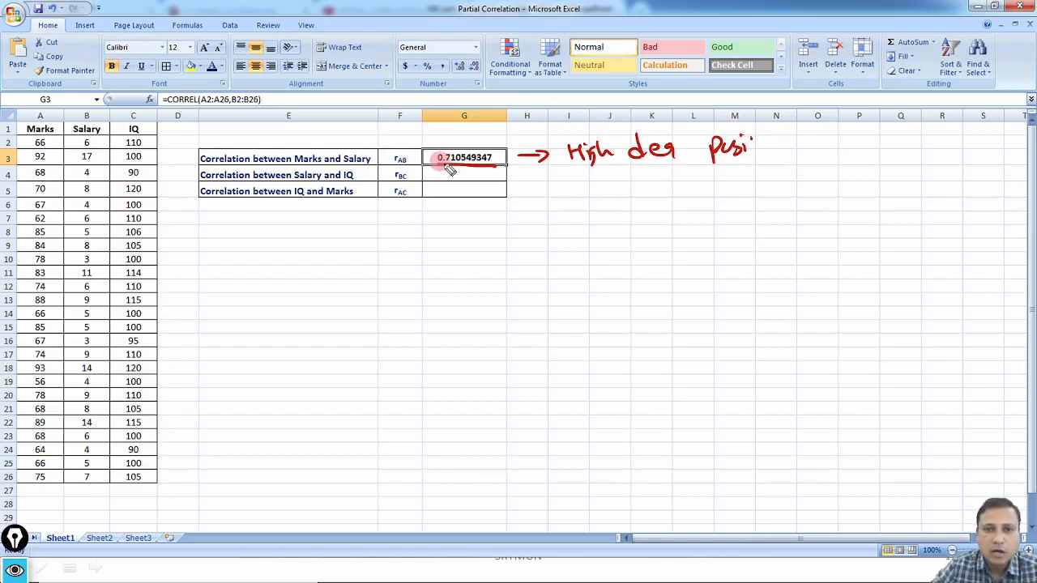
mouse_move(448, 145)
mouse_down()
mouse_move(486, 170)
mouse_move(454, 132)
mouse_move(441, 135)
mouse_up()
key(e)
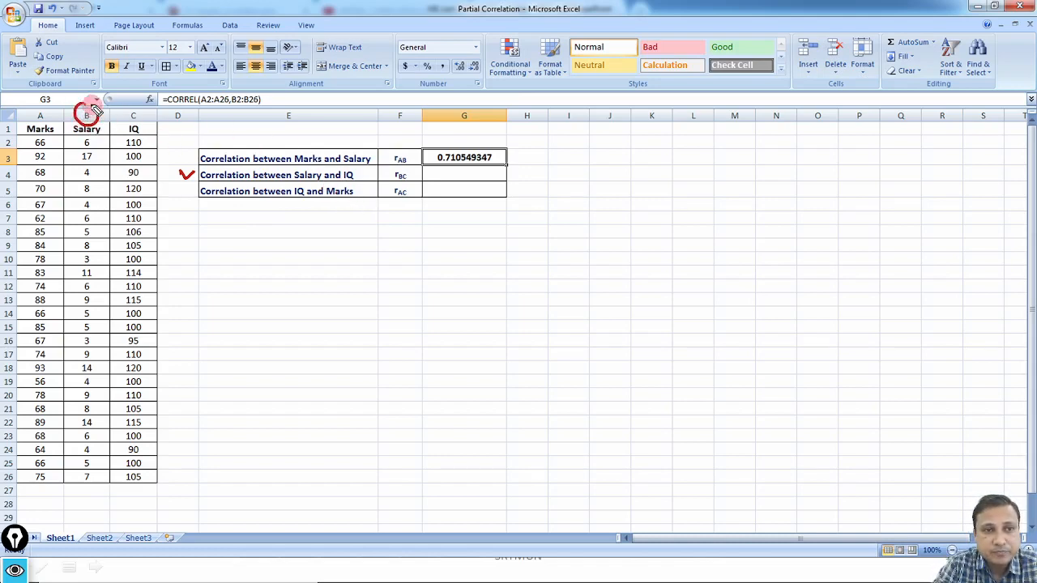
mouse_move(122, 113)
mouse_down()
mouse_move(139, 102)
mouse_move(150, 116)
mouse_move(128, 123)
mouse_up()
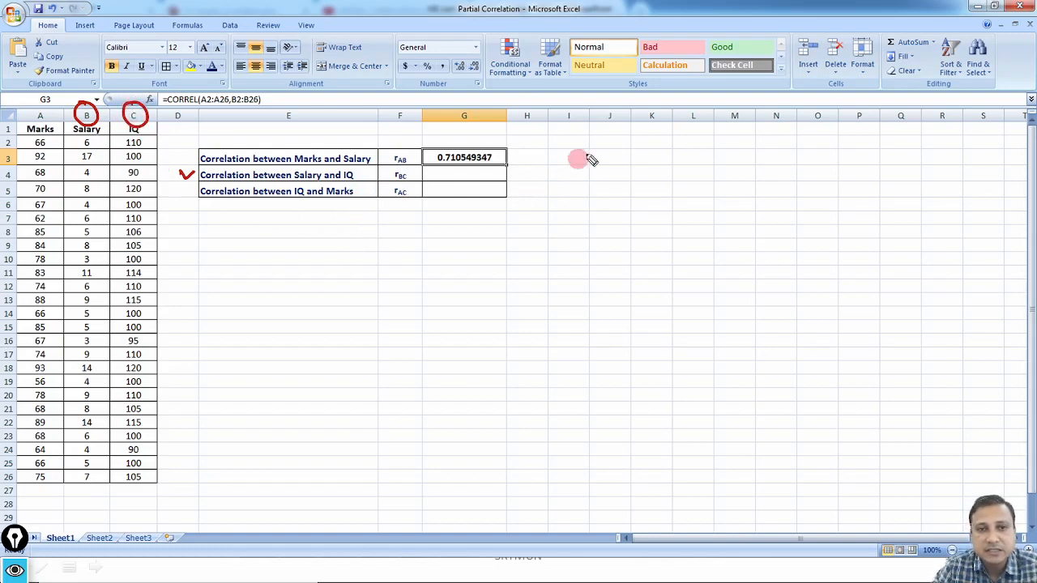
mouse_move(578, 158)
mouse_down()
mouse_move(596, 176)
mouse_move(606, 154)
mouse_move(620, 180)
mouse_move(653, 184)
mouse_up()
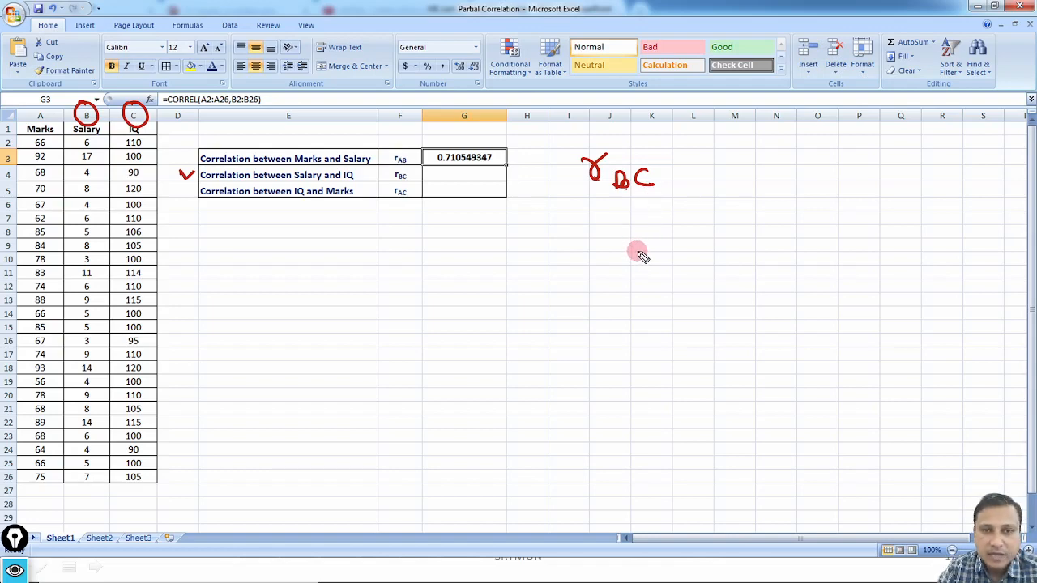
key(e)
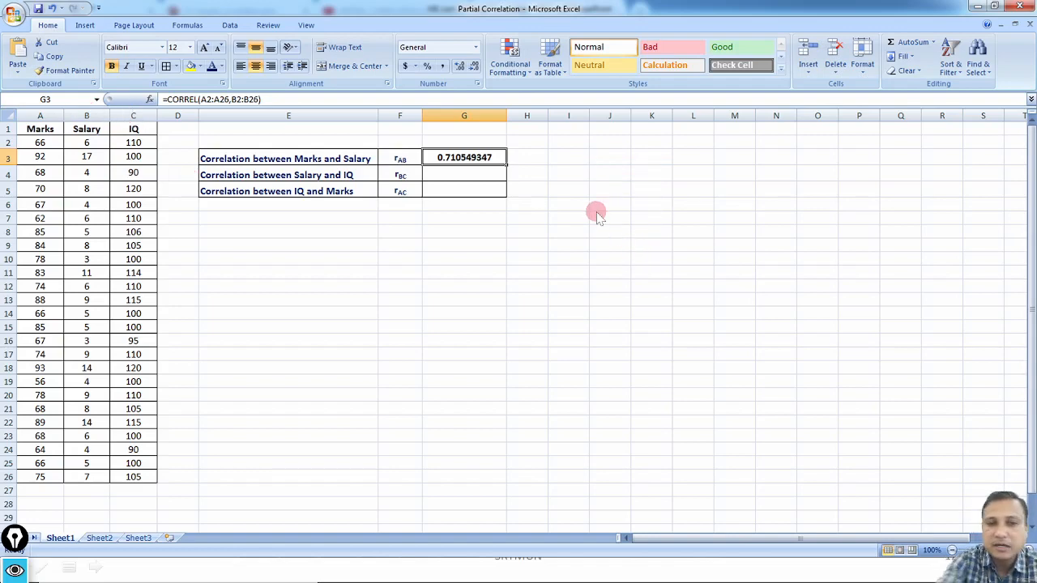
- Calculate the correlation between Salary and IQ in cell G4 with the formula =CORREL(B2:B26,C2:C26)
key(Down)
text(=CORREL(B2:B26,C2:C26))
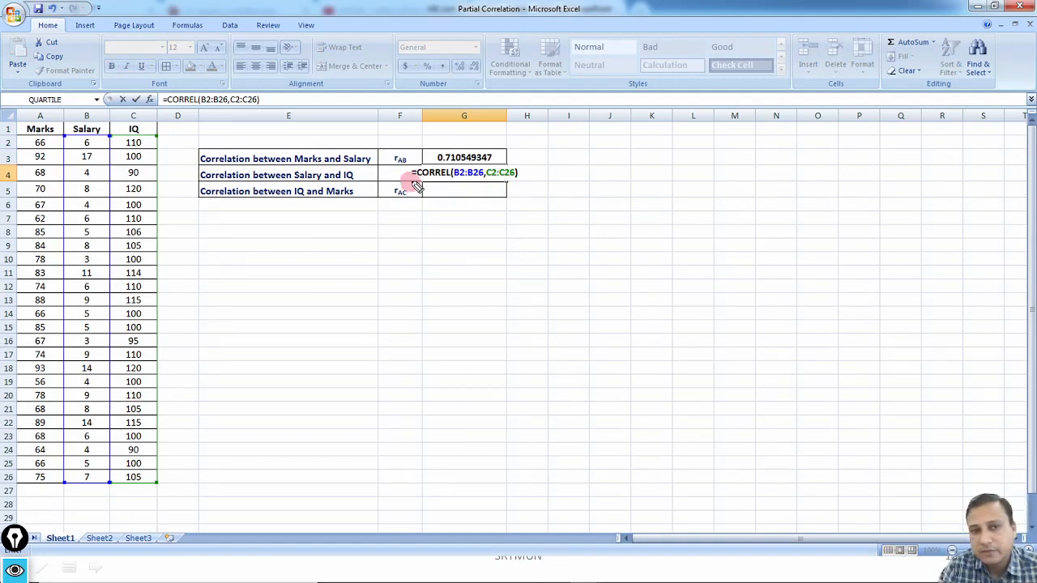
drag(414, 179, 447, 182)
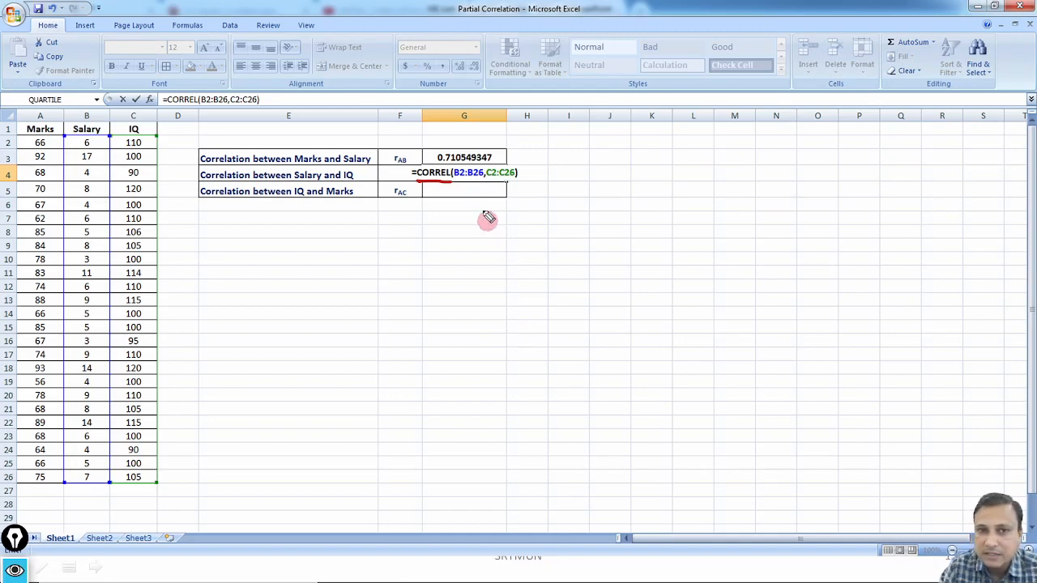
drag(460, 182, 481, 185)
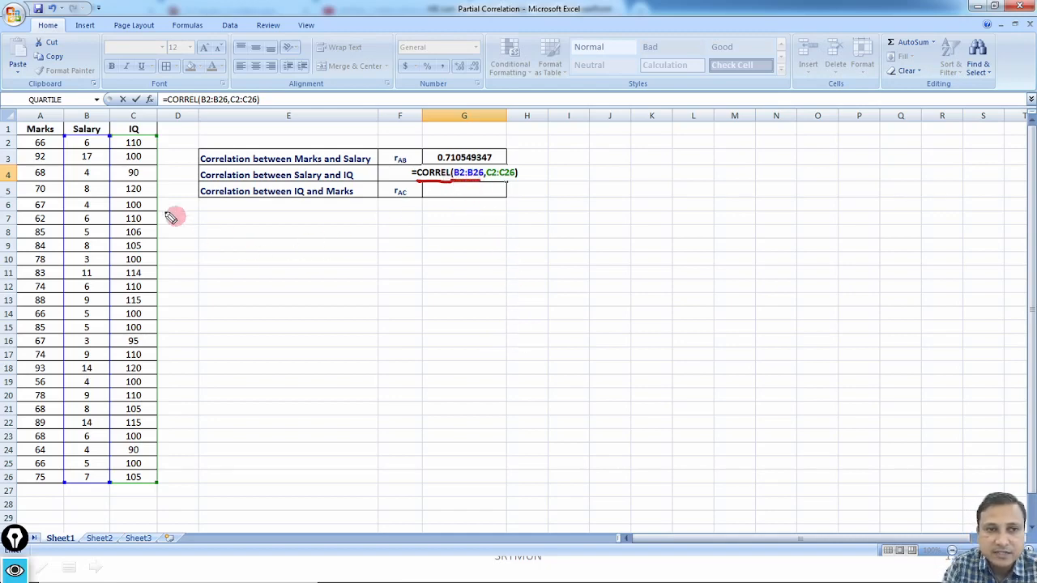
mouse_move(74, 134)
mouse_down()
mouse_move(95, 133)
mouse_move(104, 156)
mouse_move(67, 154)
mouse_up()
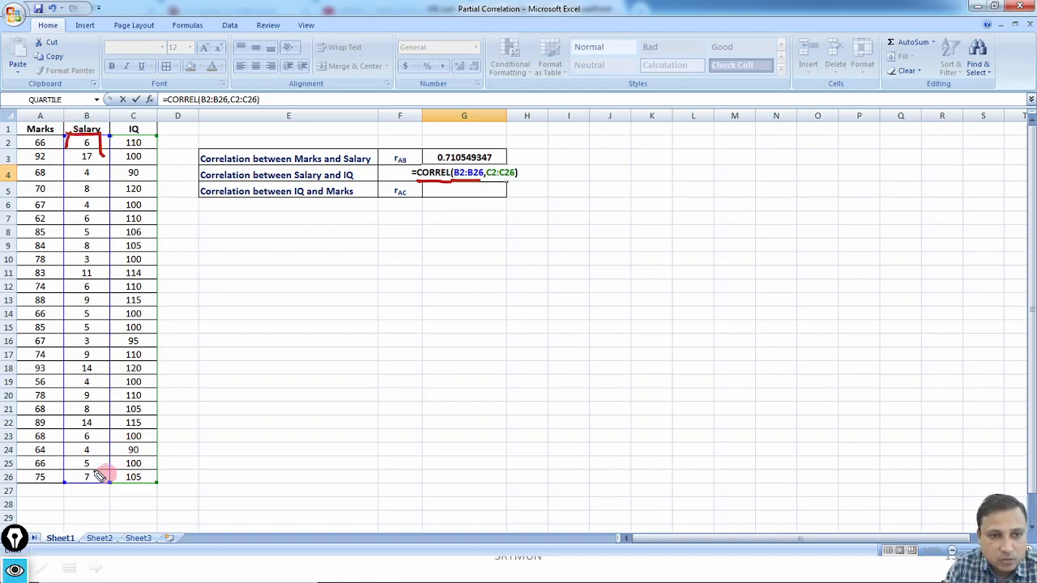
mouse_move(67, 468)
mouse_down()
mouse_move(112, 494)
mouse_move(107, 470)
mouse_up()
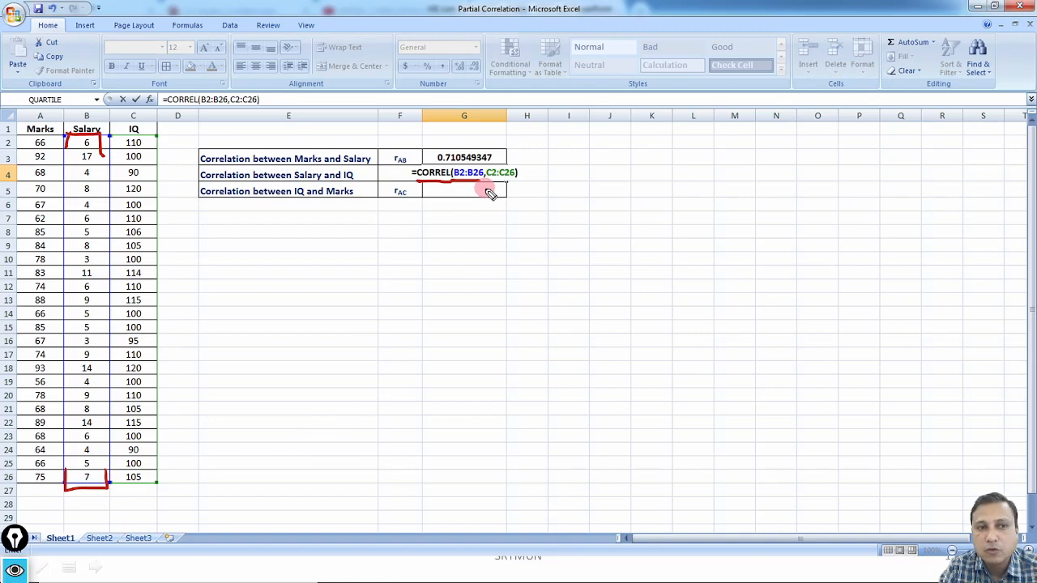
mouse_move(111, 140)
mouse_down()
mouse_move(149, 137)
mouse_move(149, 148)
mouse_up()
mouse_move(114, 476)
mouse_down()
mouse_move(133, 491)
mouse_move(149, 478)
mouse_up()
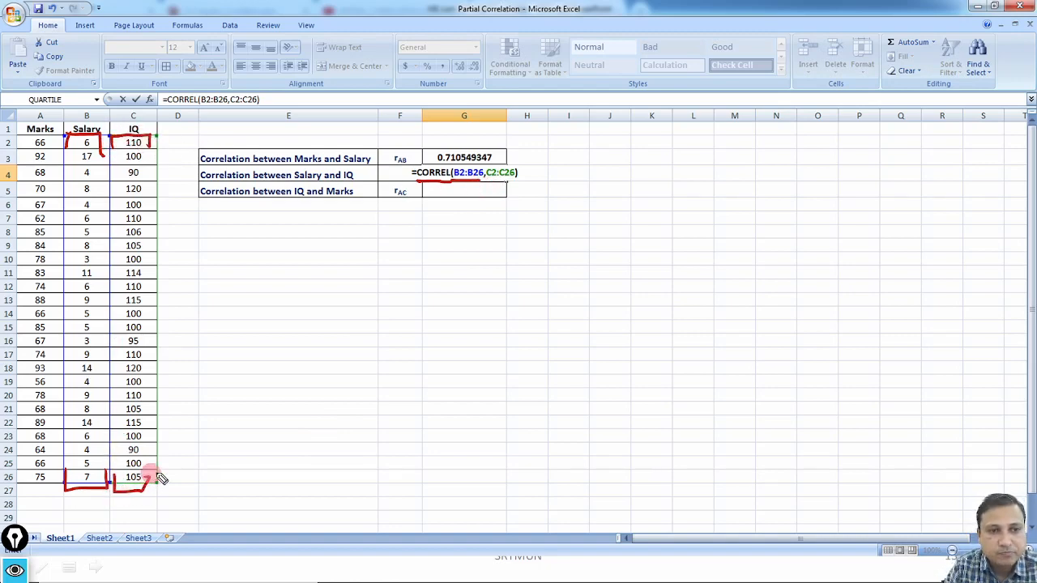
mouse_move(89, 118)
mouse_down()
mouse_move(114, 97)
mouse_move(126, 142)
mouse_up()
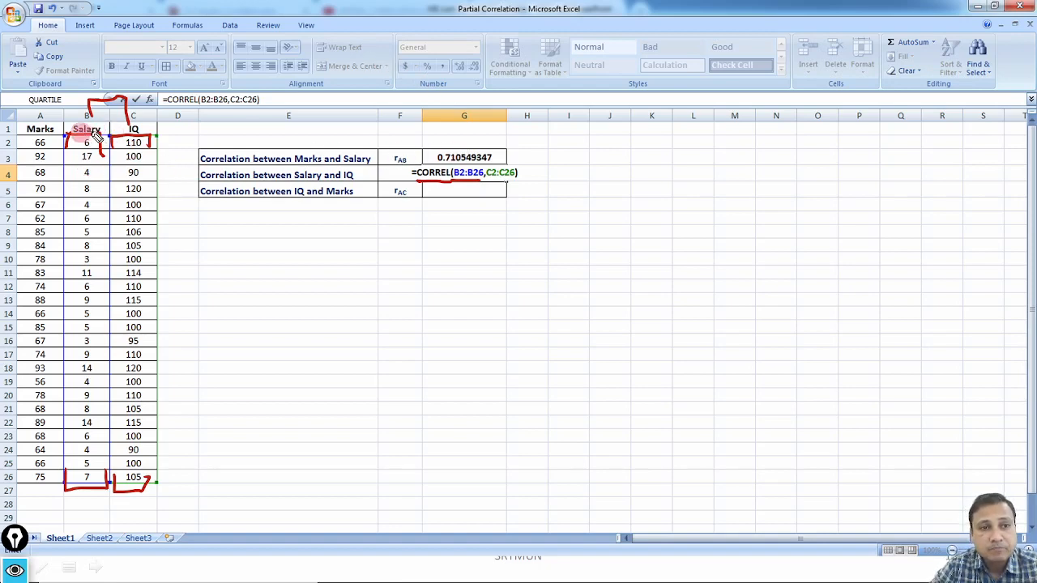
key(Escape)
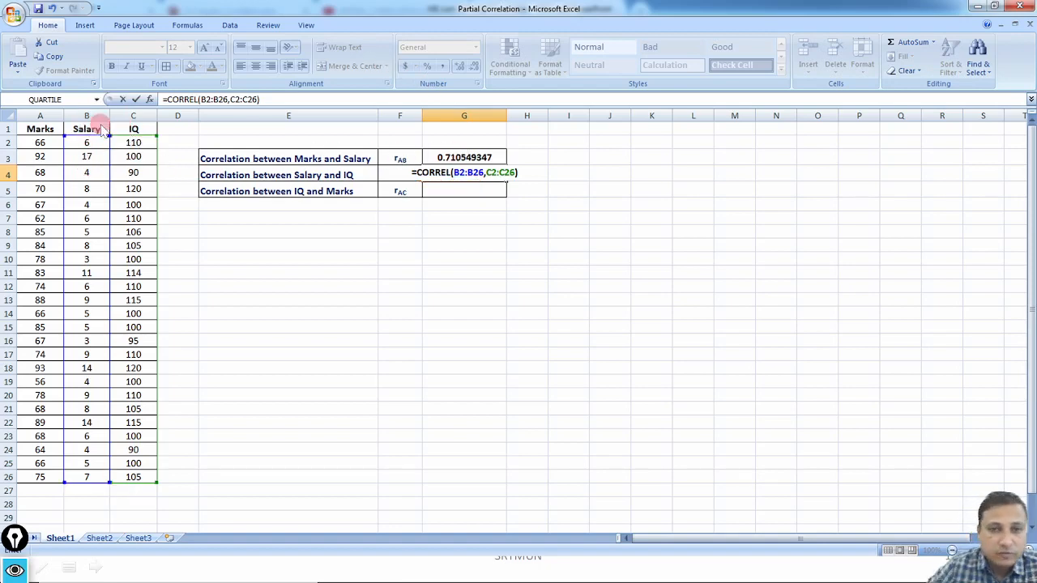
key(ctrl+Return)
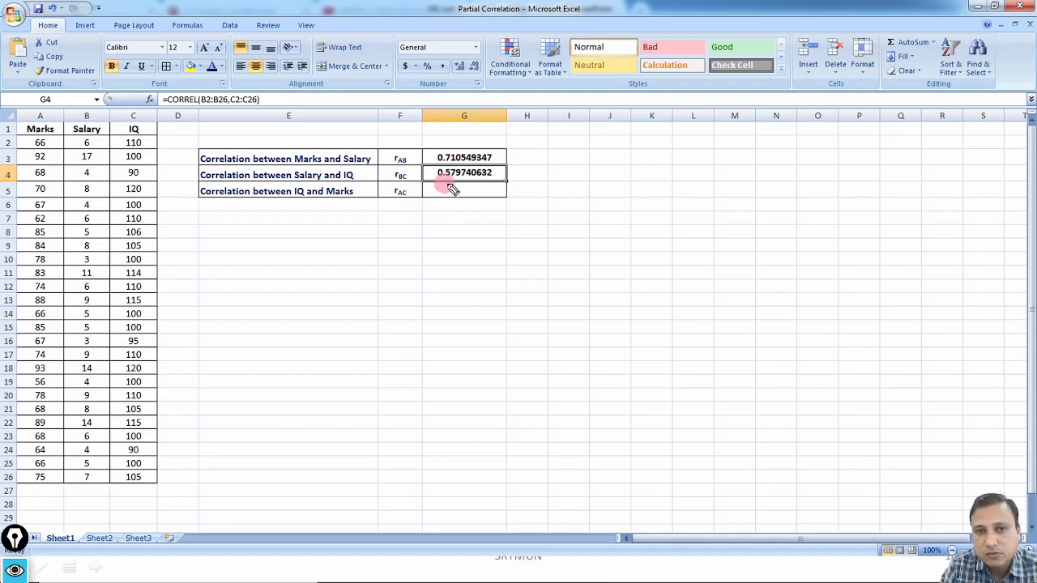
drag(504, 151, 573, 144)
drag(503, 172, 520, 172)
drag(516, 167, 517, 178)
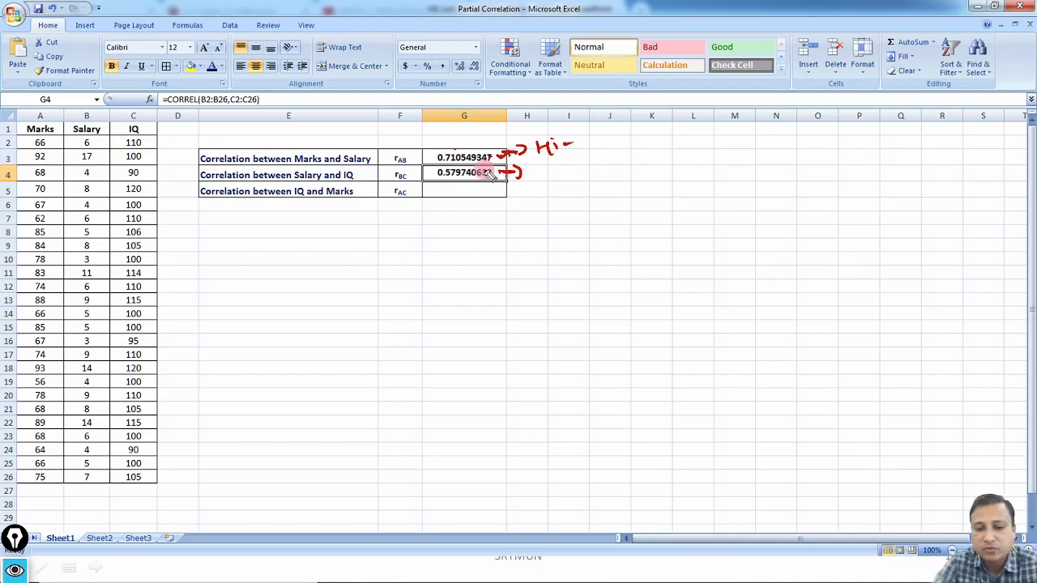
key(ctrl+shift+7)
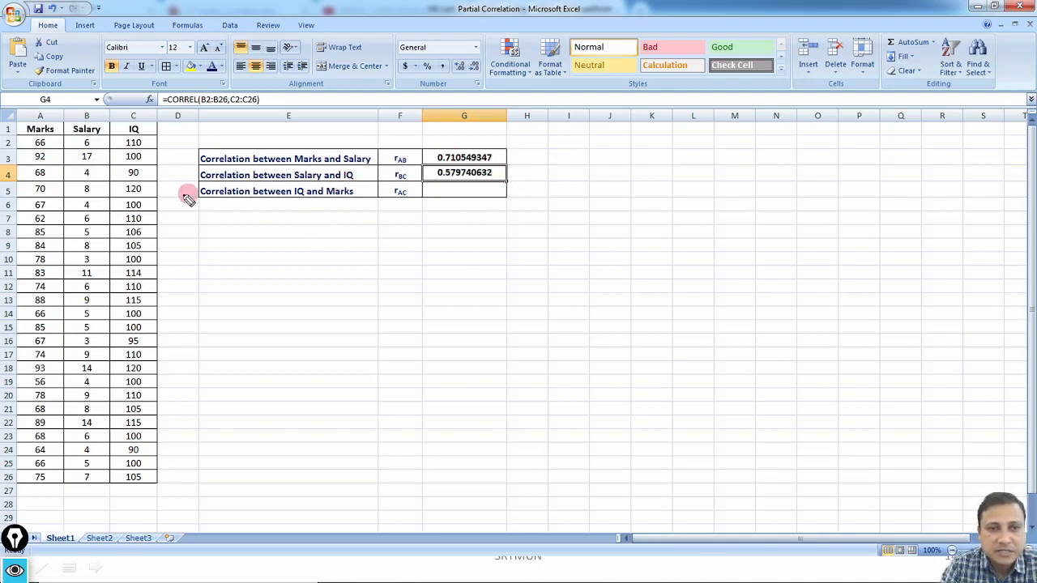
drag(181, 193, 204, 188)
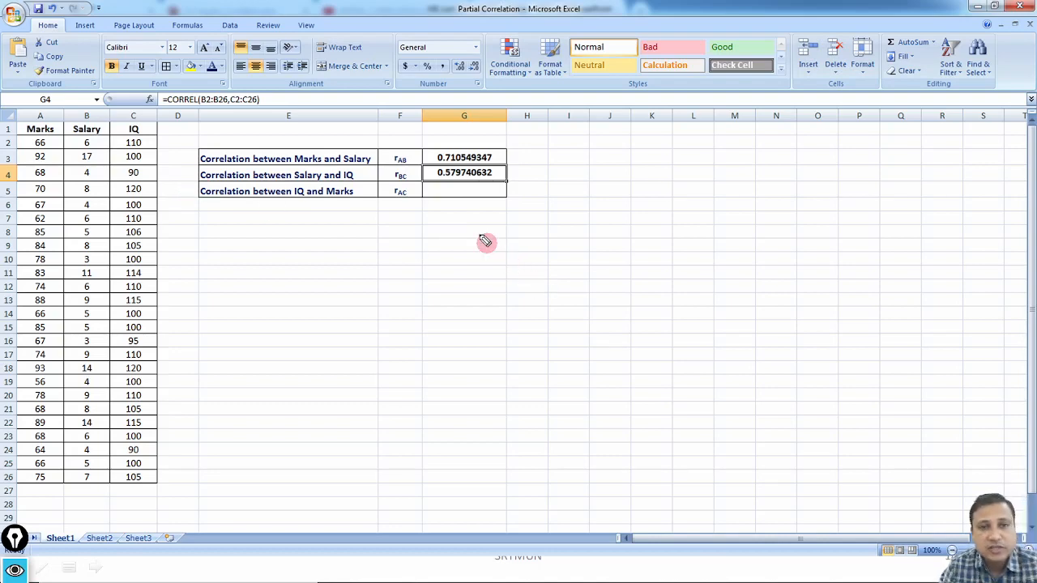
mouse_move(40, 121)
mouse_down()
mouse_move(81, 102)
mouse_move(81, 123)
mouse_up()
mouse_move(18, 126)
mouse_down()
mouse_move(103, 121)
mouse_move(84, 121)
mouse_up()
key(ctrl+shift+6)
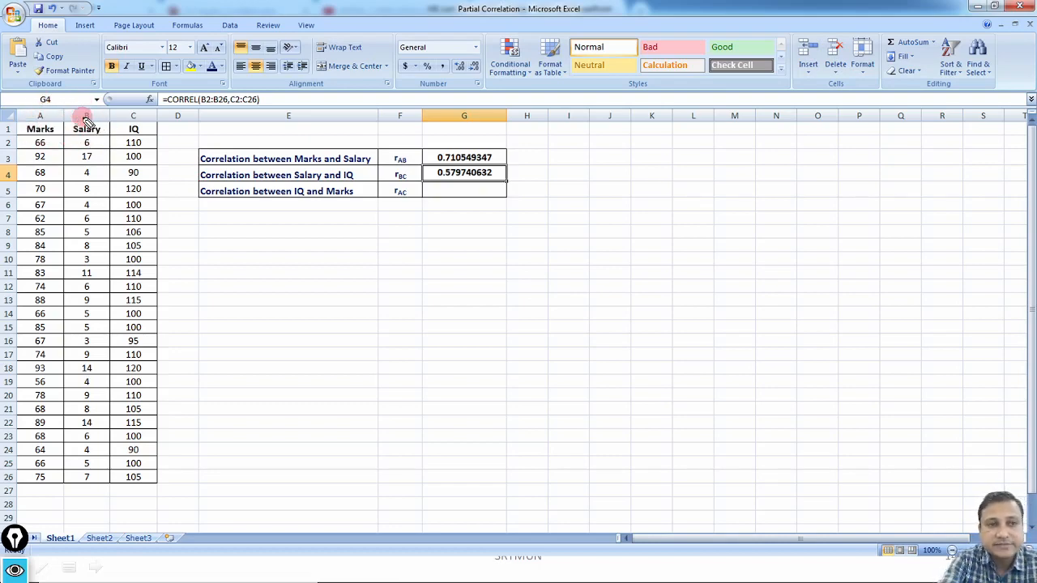
mouse_move(93, 126)
mouse_down()
mouse_move(84, 142)
mouse_move(107, 122)
mouse_move(122, 142)
mouse_move(136, 119)
mouse_up()
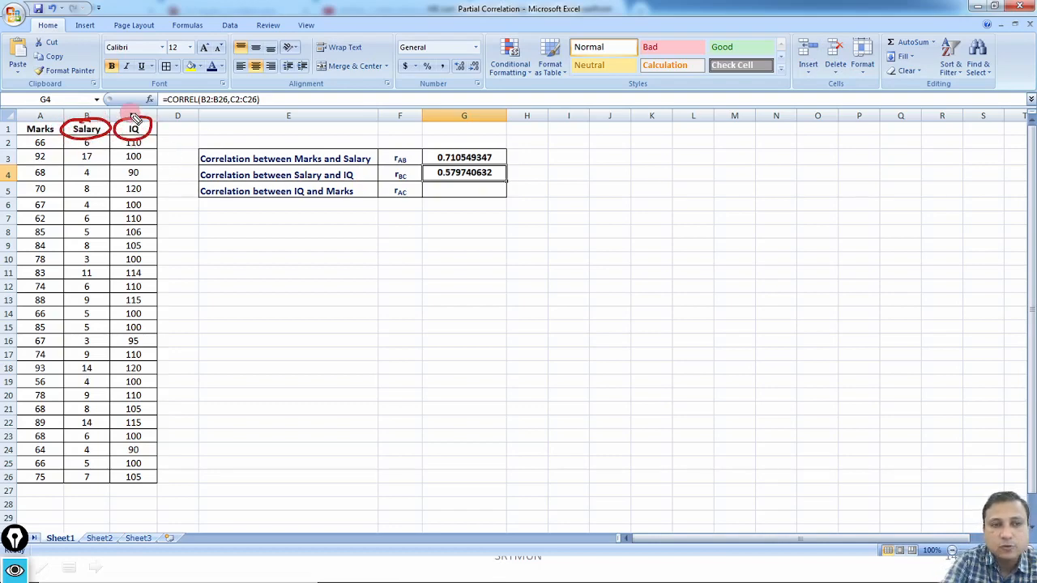
- Calculate the correlation between IQ and Marks in cell G5 with the formula =CORREL(C2:C26,A2:A26)
key(ctrl+shift+6)
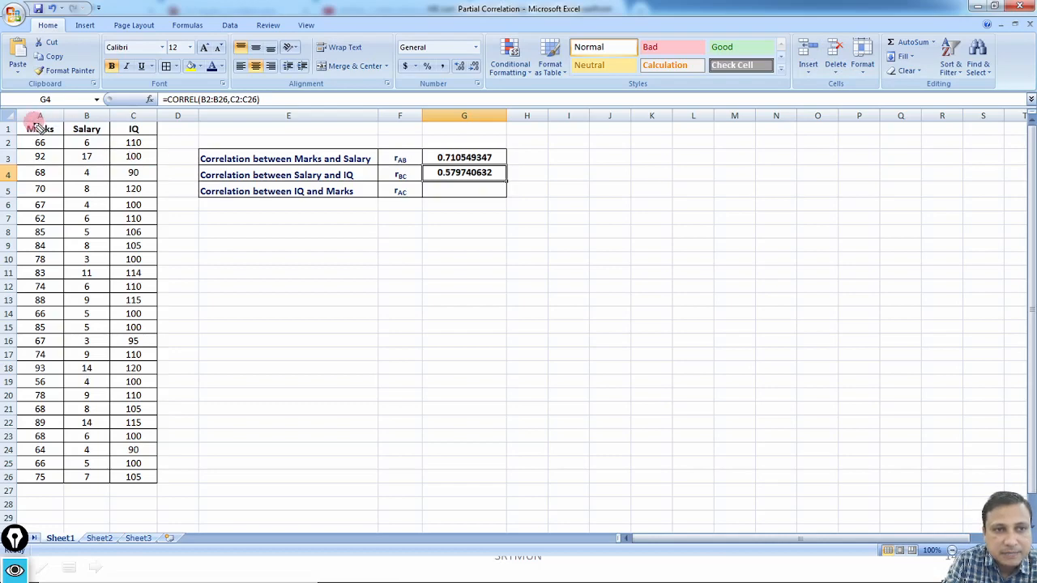
mouse_move(50, 123)
mouse_down()
mouse_move(23, 130)
mouse_move(69, 139)
mouse_move(50, 120)
mouse_up()
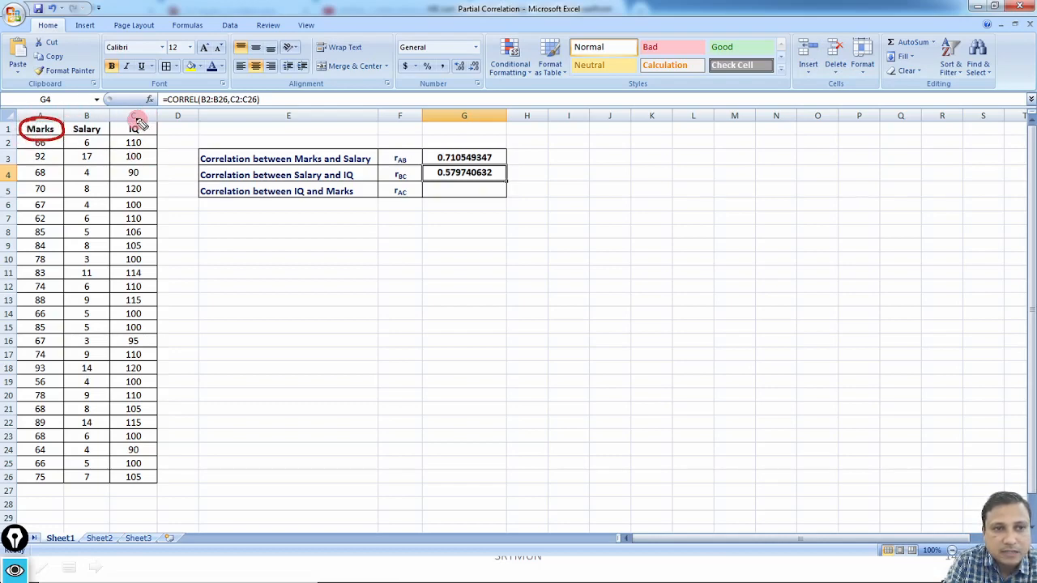
mouse_move(139, 122)
mouse_down()
mouse_move(158, 128)
mouse_move(121, 115)
mouse_up()
mouse_move(43, 113)
mouse_down()
mouse_move(113, 95)
mouse_move(120, 113)
mouse_up()
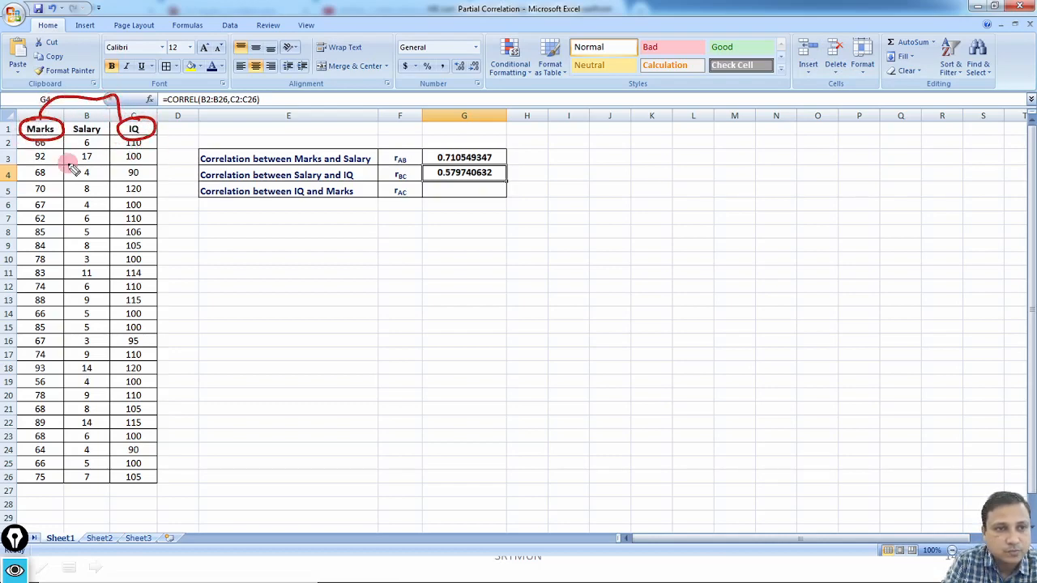
key(ctrl+shift+7)
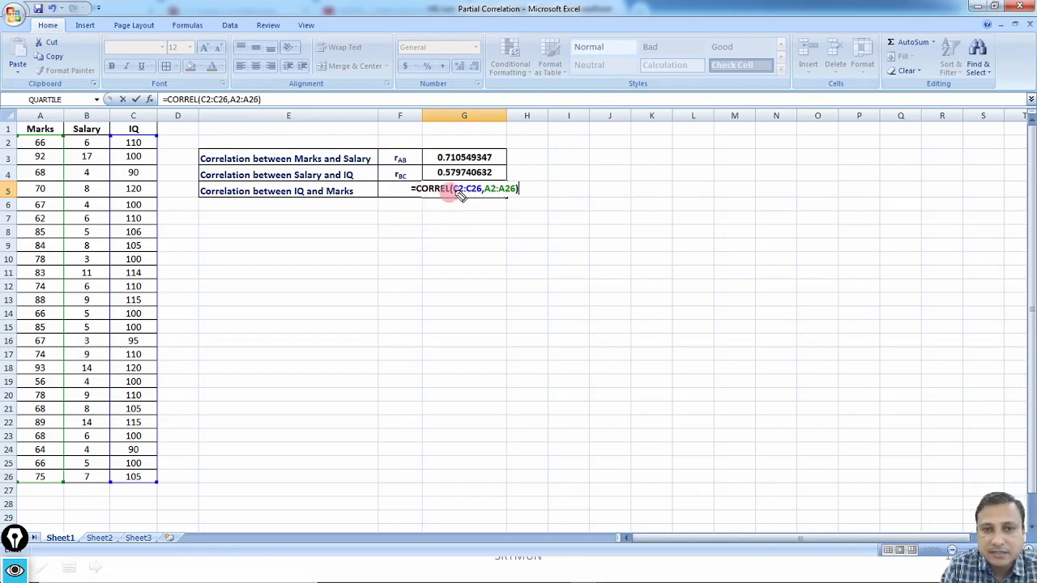
drag(453, 196, 478, 197)
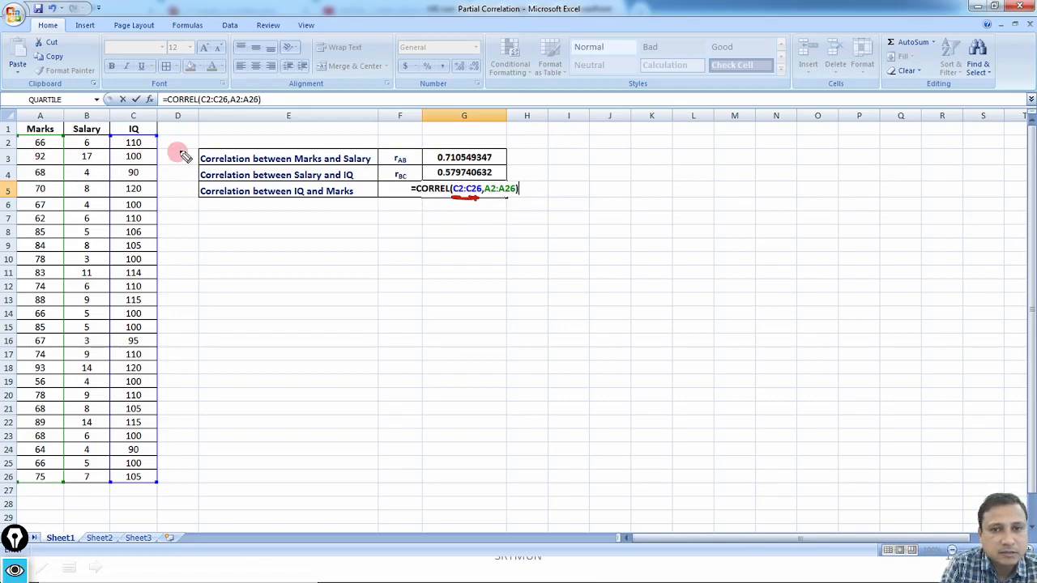
mouse_move(143, 134)
mouse_down()
mouse_move(113, 139)
mouse_move(156, 159)
mouse_up()
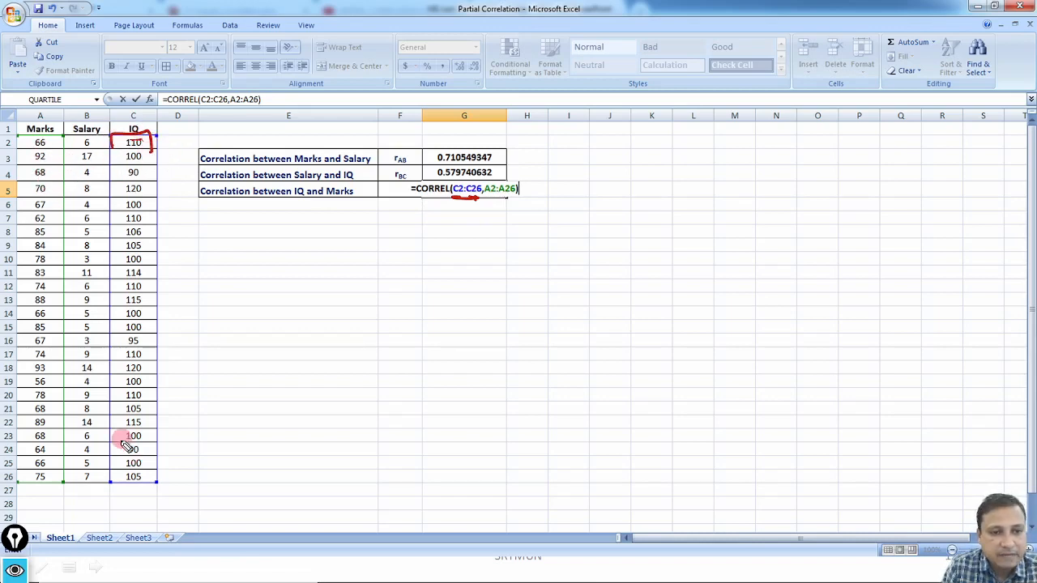
mouse_move(113, 476)
mouse_down()
mouse_move(112, 486)
mouse_move(153, 476)
mouse_up()
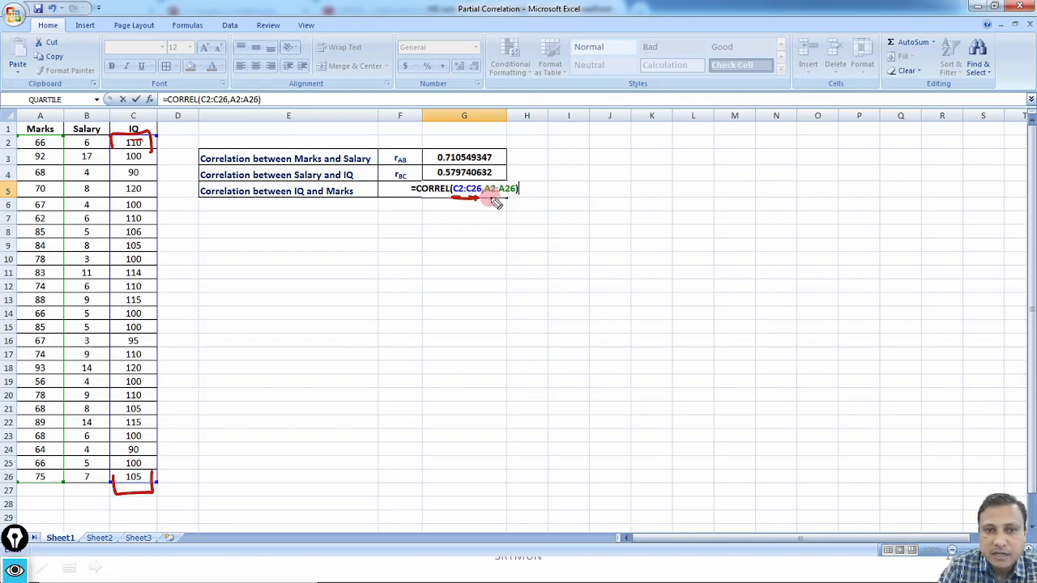
drag(485, 194, 518, 193)
drag(26, 136, 55, 137)
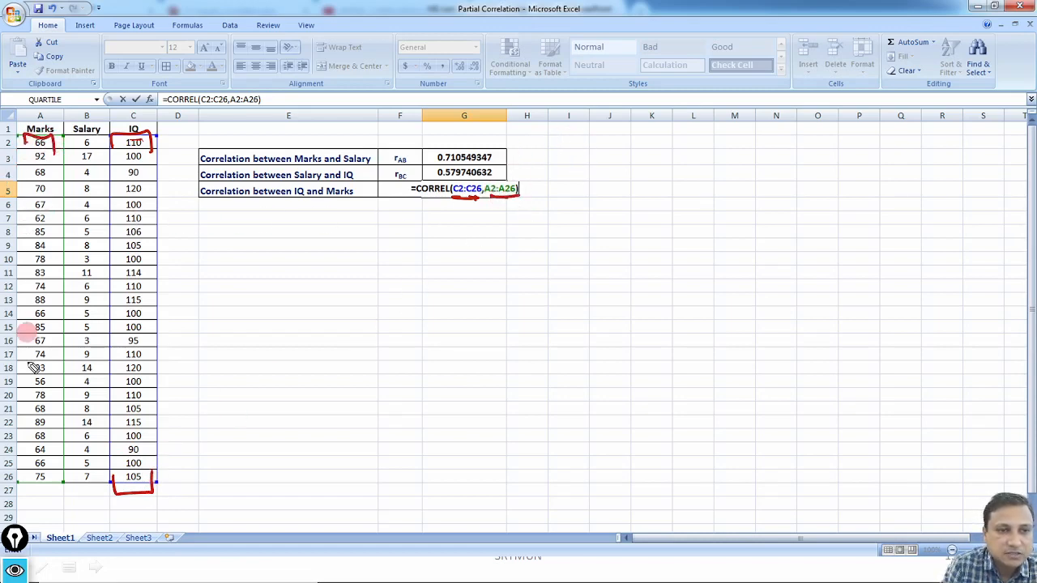
mouse_move(26, 476)
mouse_down()
mouse_move(59, 490)
mouse_move(59, 478)
mouse_up()
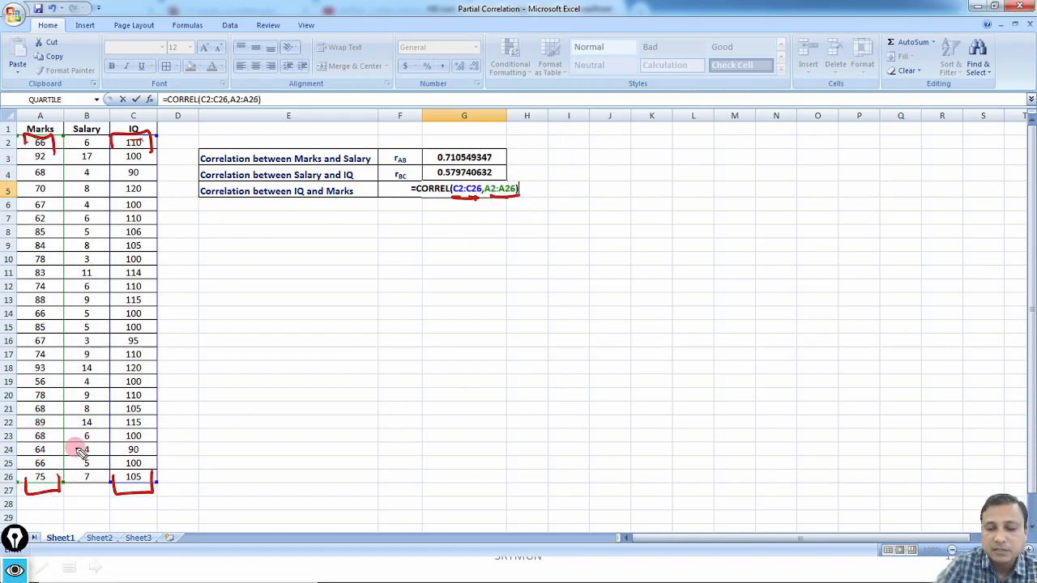
key(Escape)
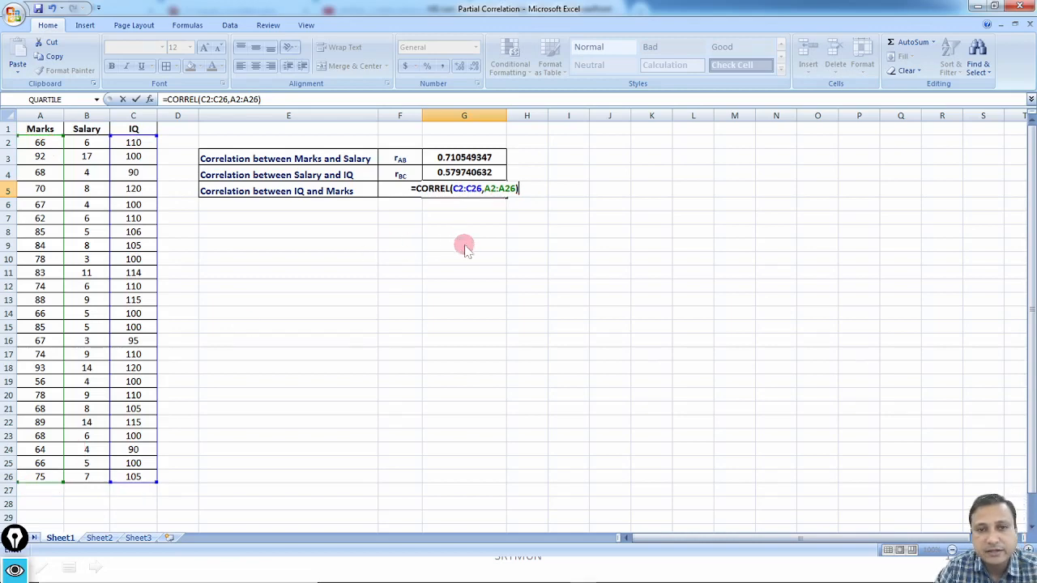
key(ctrl+Return)
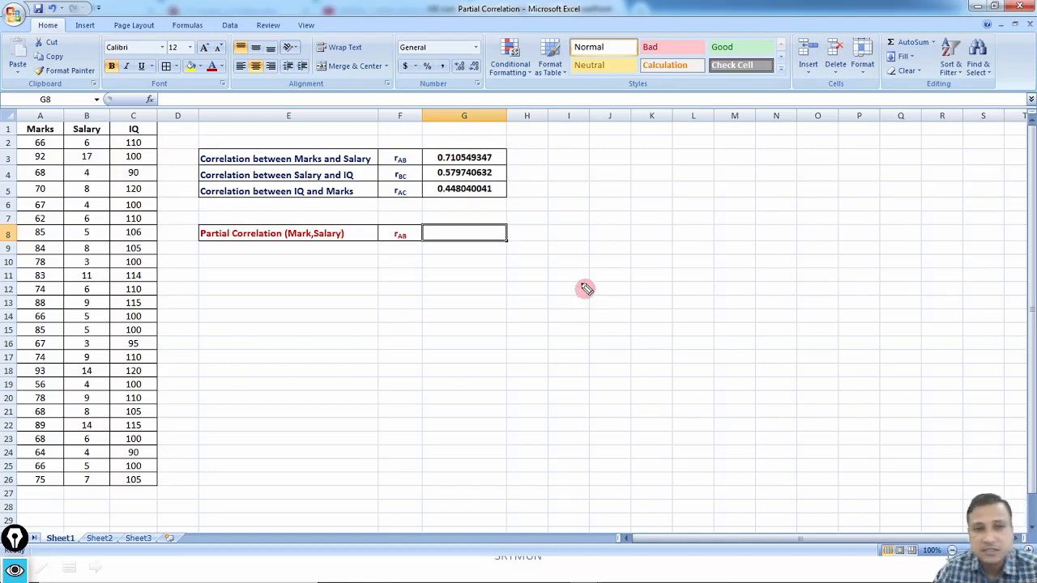
- Compare the Marks and Salary correlation in G3 with the partial correlation planned for G8, considering IQ's influence on both variables
drag(172, 152, 189, 147)
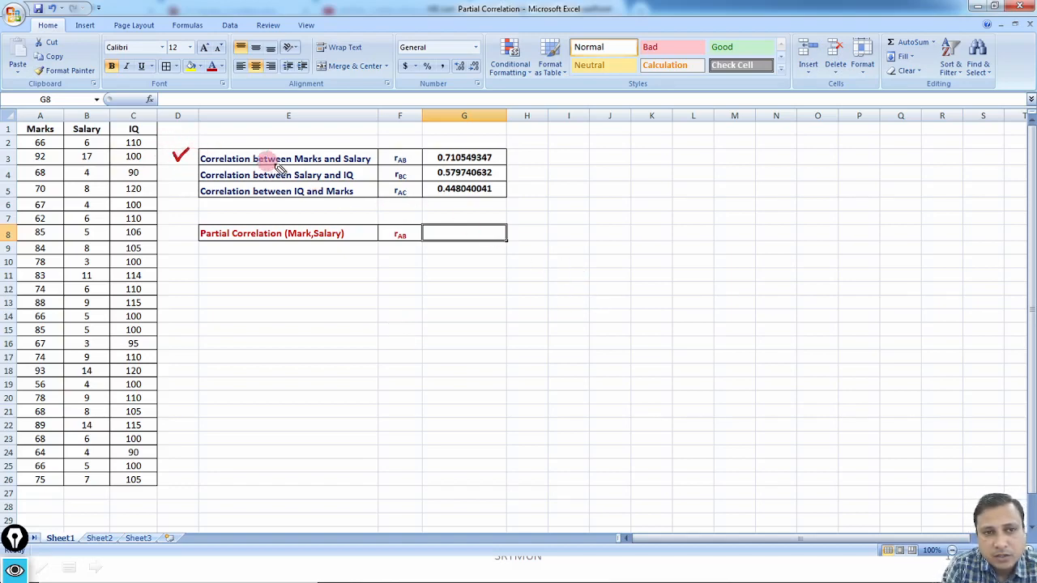
drag(295, 165, 366, 165)
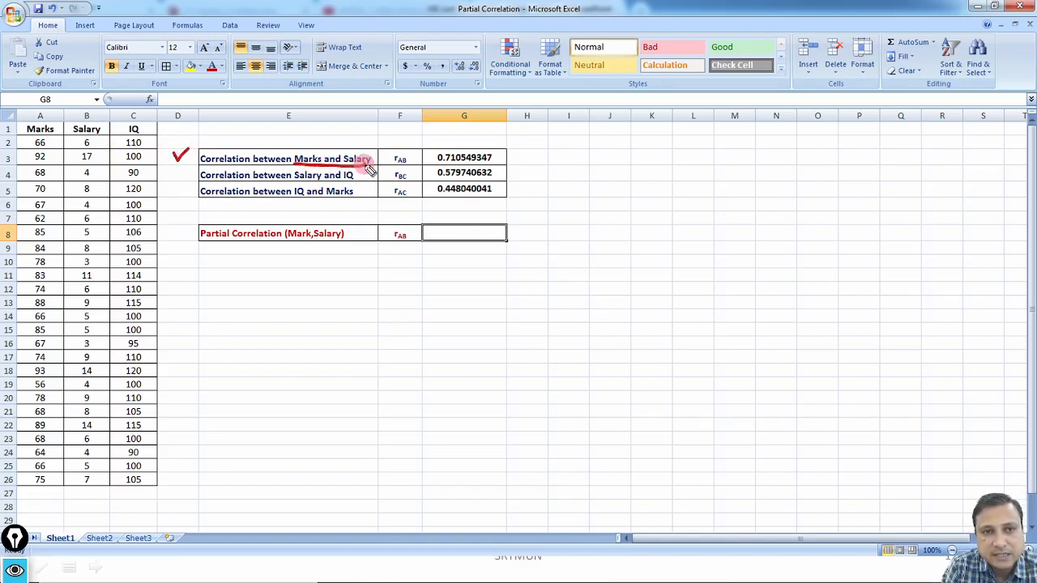
mouse_move(39, 117)
mouse_down()
mouse_move(40, 106)
mouse_move(79, 107)
mouse_move(79, 117)
mouse_up()
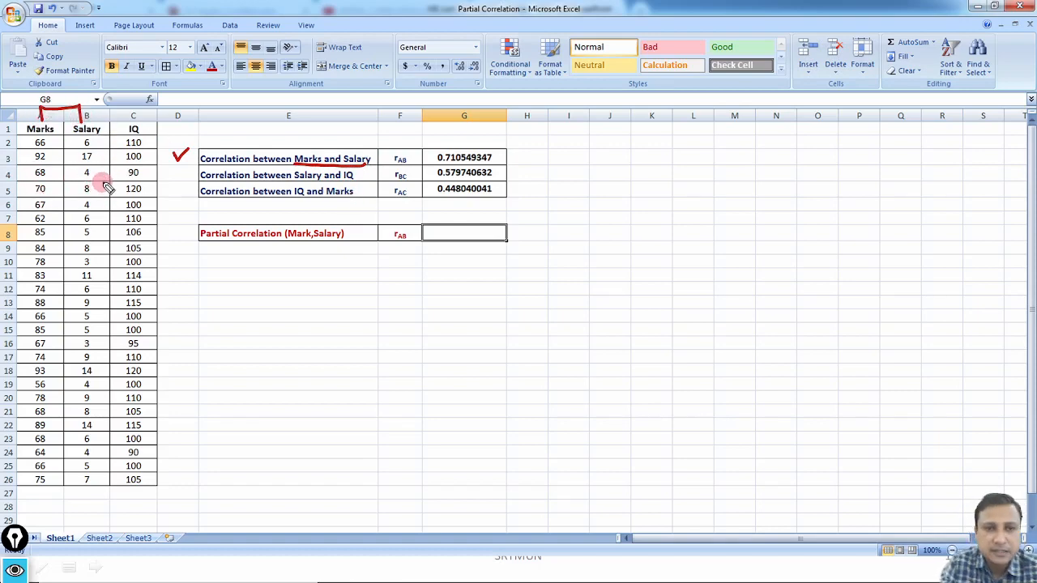
drag(511, 163, 531, 148)
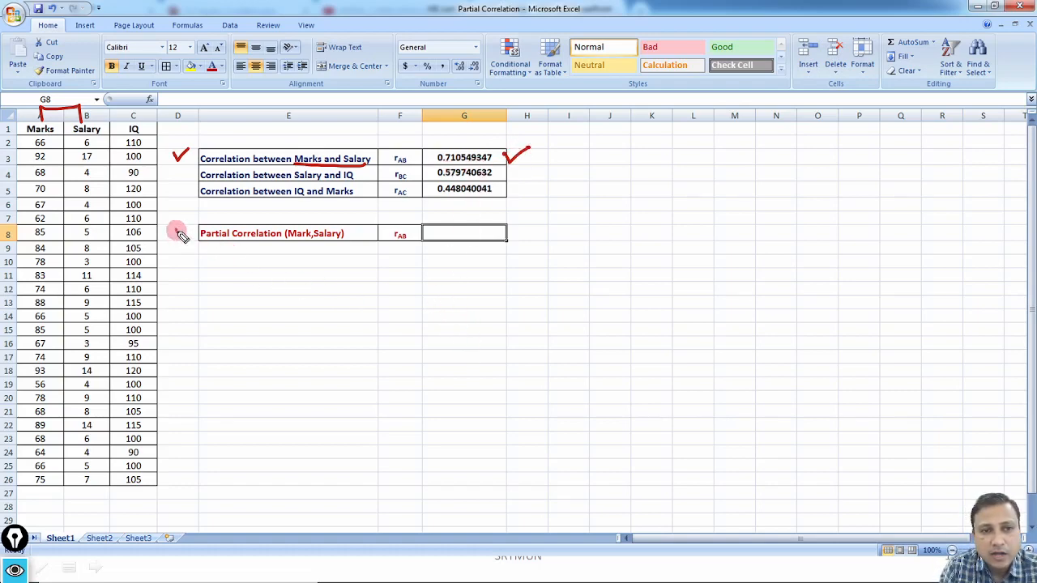
drag(180, 234, 197, 228)
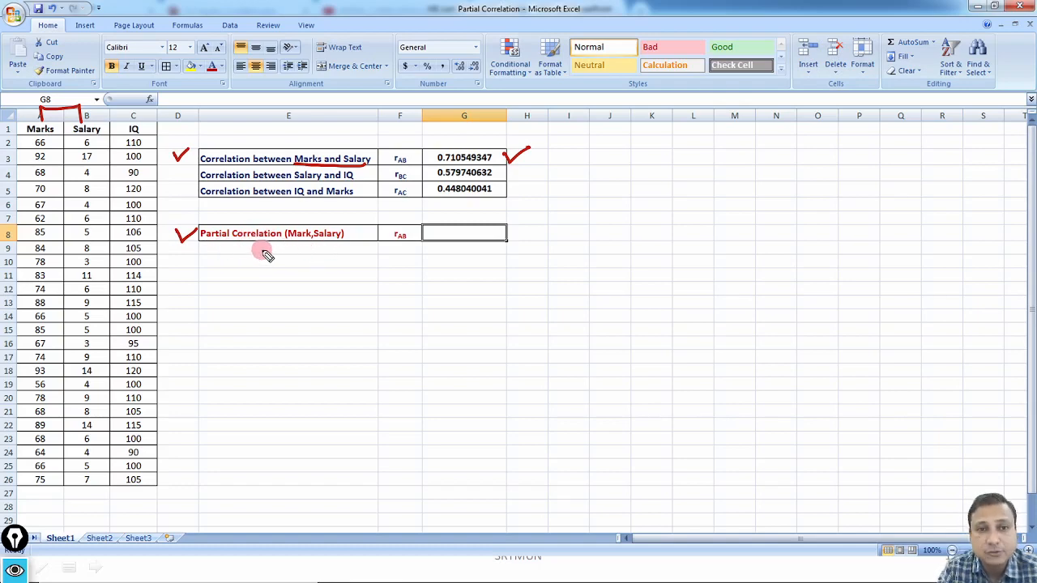
drag(285, 241, 339, 242)
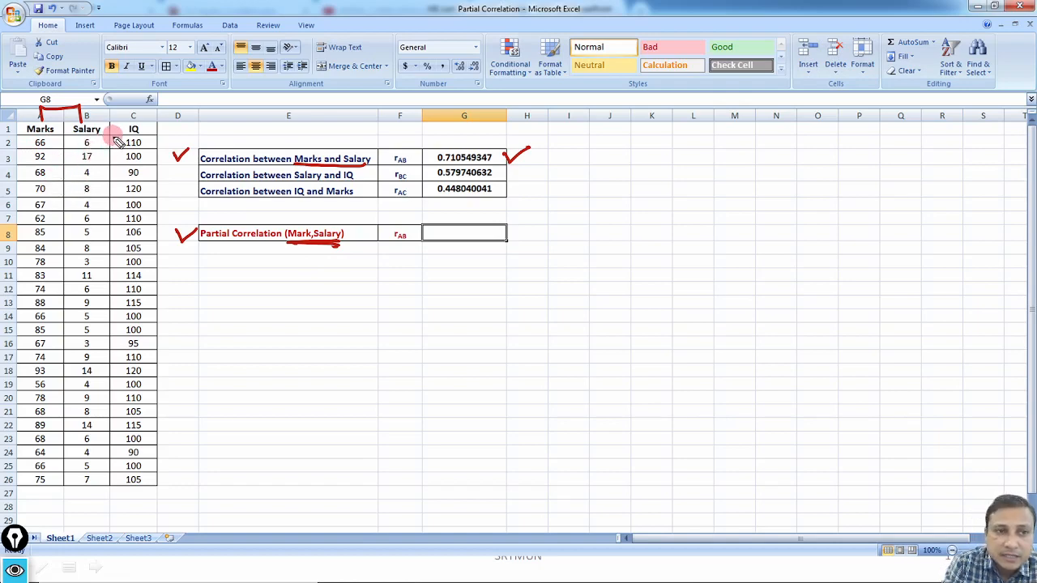
mouse_move(121, 145)
mouse_down()
mouse_move(104, 179)
mouse_move(114, 174)
mouse_move(113, 197)
mouse_up()
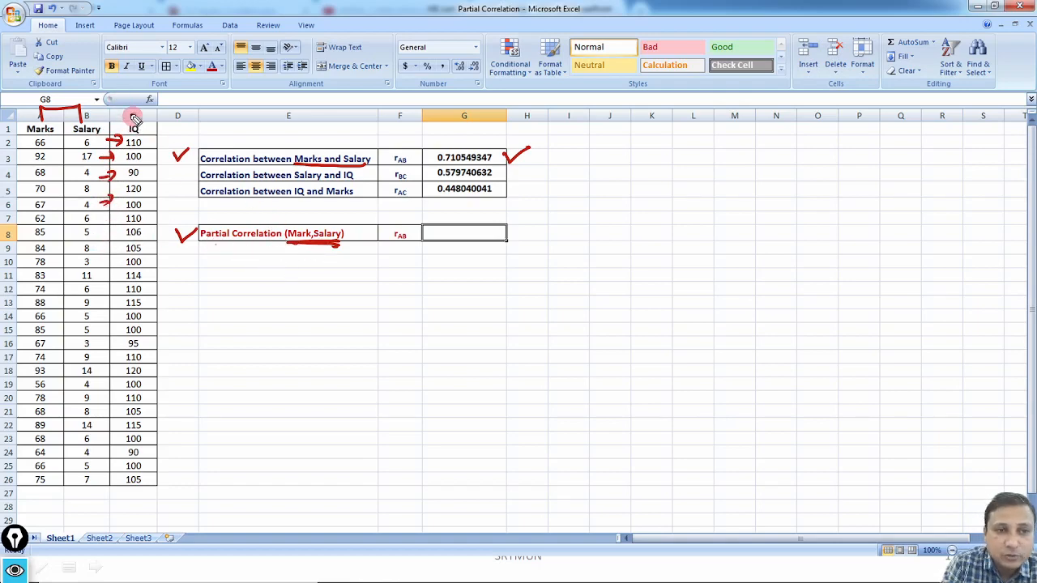
mouse_move(136, 118)
mouse_down()
mouse_move(143, 147)
mouse_move(152, 116)
mouse_move(128, 114)
mouse_up()
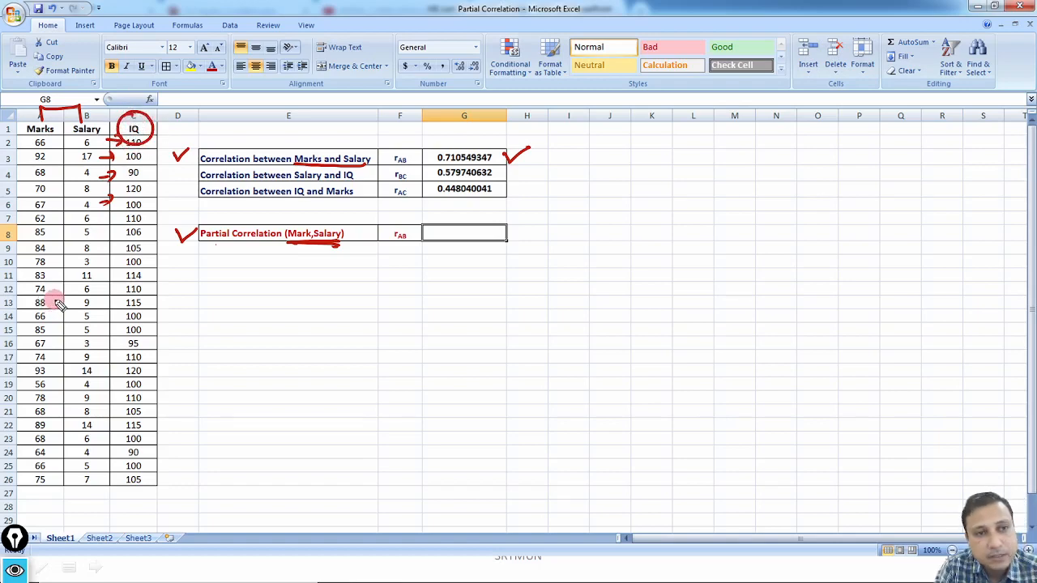
click(148, 130)
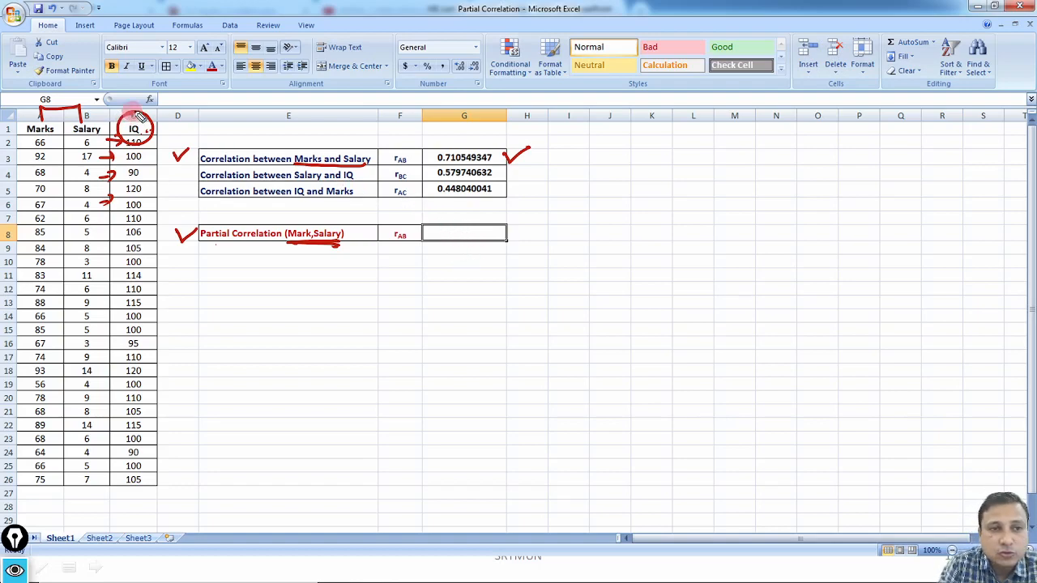
mouse_move(130, 117)
mouse_down()
mouse_move(91, 75)
mouse_move(65, 96)
mouse_move(78, 97)
mouse_up()
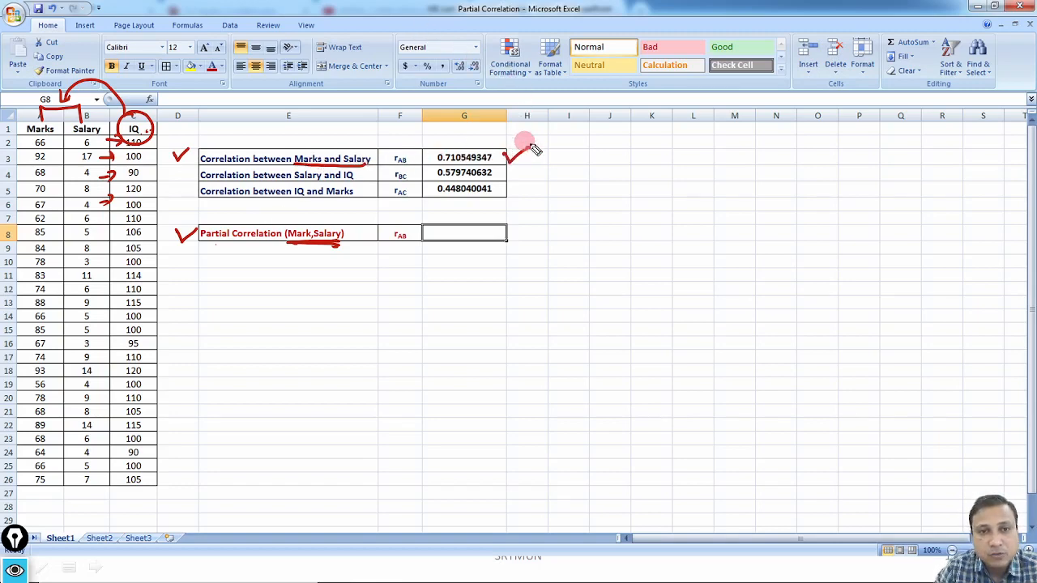
drag(518, 153, 537, 234)
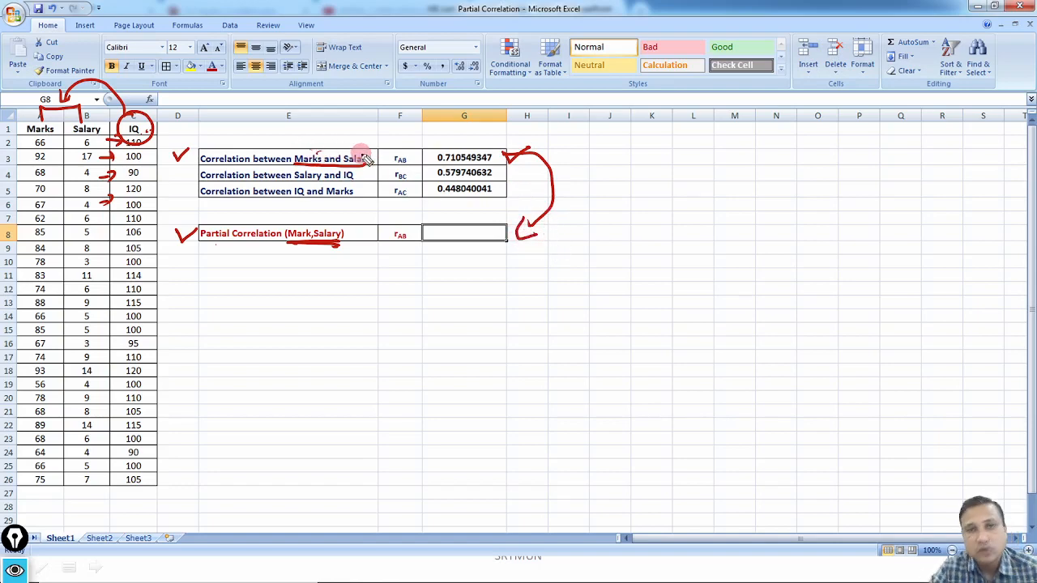
key(e)
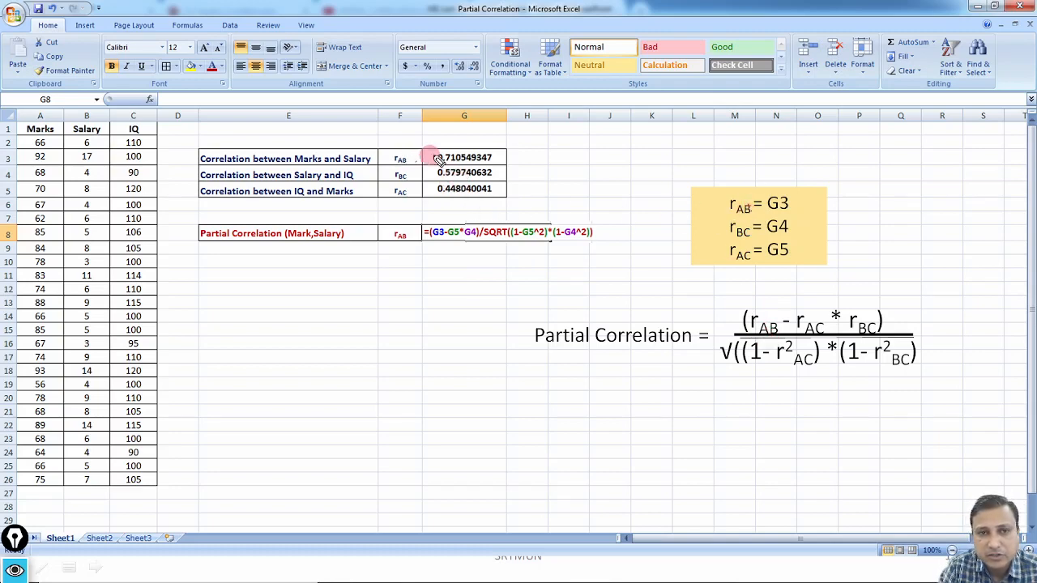
- Review the partial correlation formula, matching rAB for Marks and Salary to cell G3 and rBC for Salary and IQ to cell G4
mouse_move(425, 150)
mouse_down()
mouse_move(432, 172)
mouse_move(498, 172)
mouse_move(401, 151)
mouse_up()
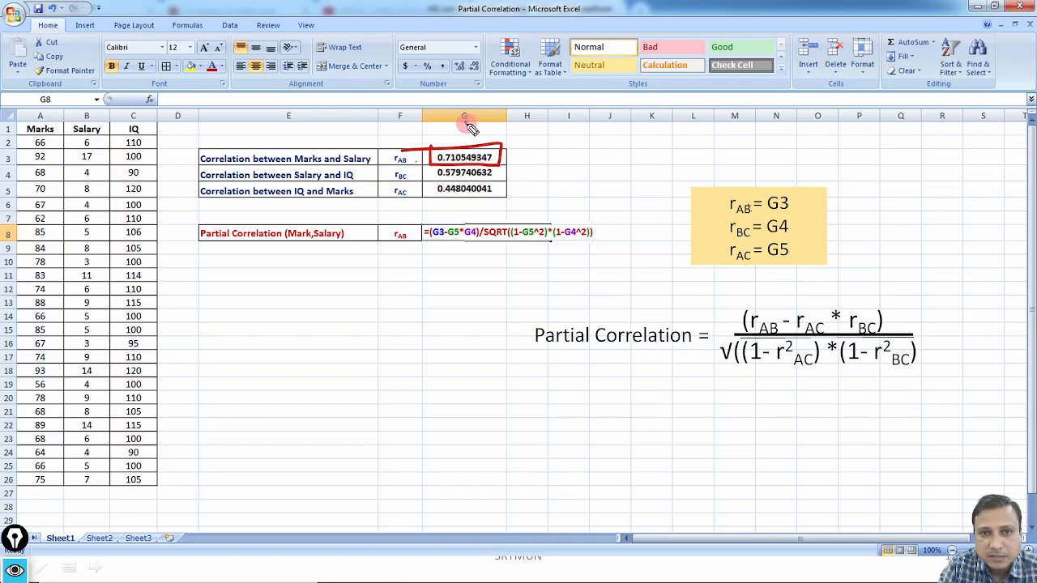
mouse_move(463, 123)
mouse_down()
mouse_move(463, 143)
mouse_move(472, 134)
mouse_up()
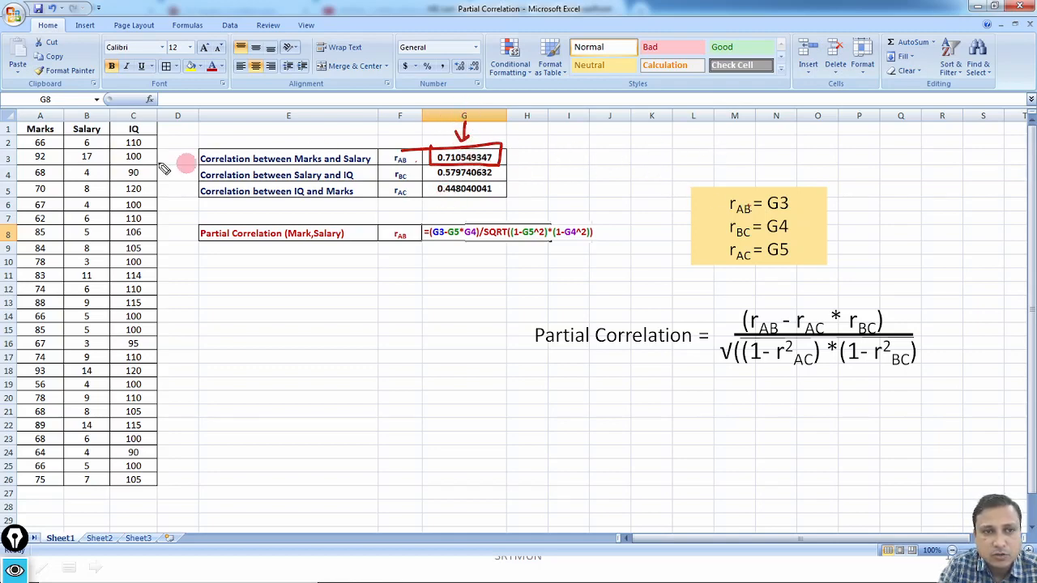
drag(7, 161, 36, 158)
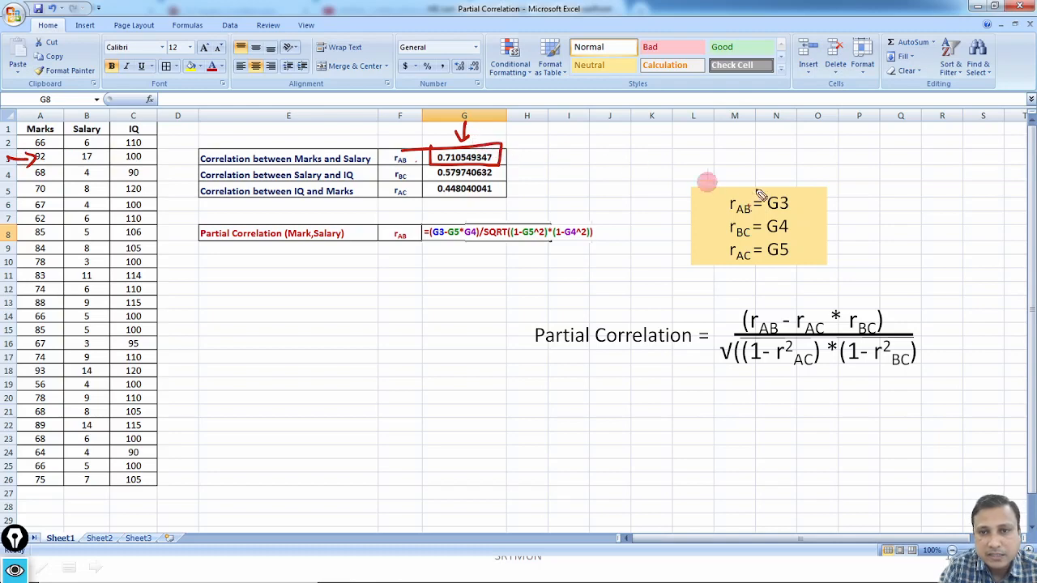
mouse_move(778, 202)
mouse_down()
mouse_move(745, 171)
mouse_move(737, 191)
mouse_move(751, 184)
mouse_move(755, 215)
mouse_up()
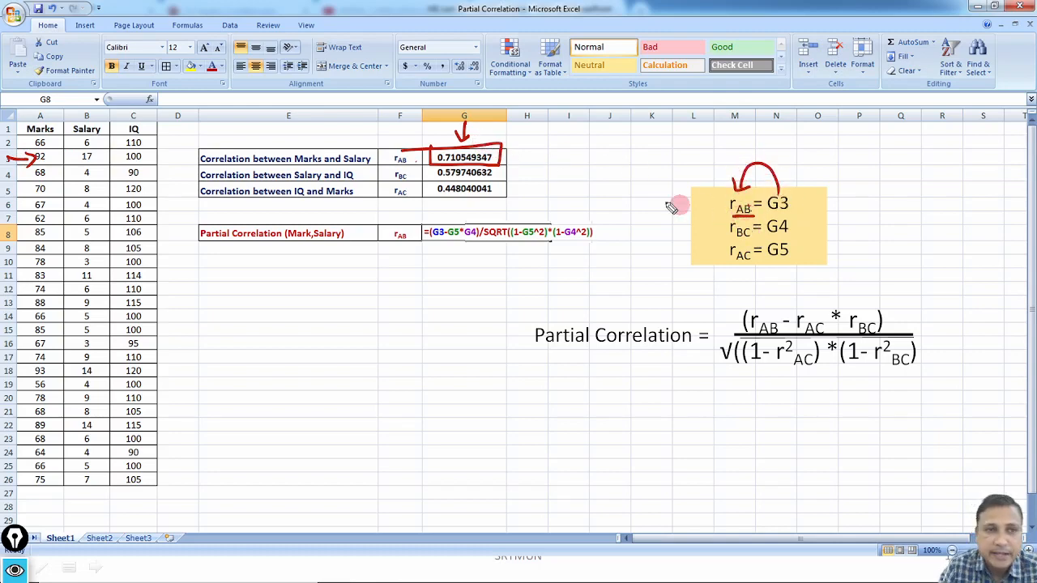
drag(293, 166, 368, 160)
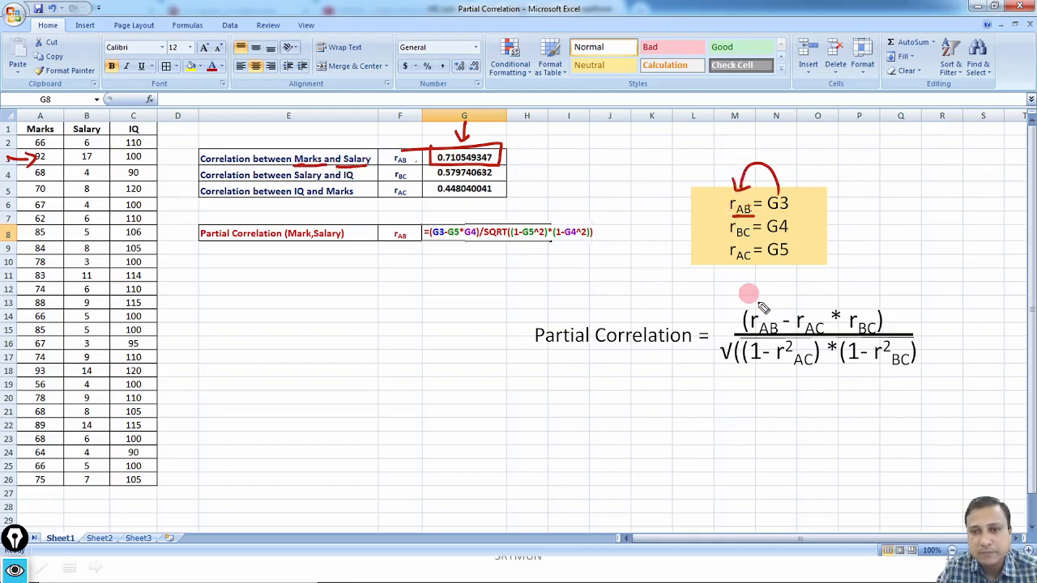
mouse_move(511, 288)
mouse_down()
mouse_move(519, 385)
mouse_move(898, 385)
mouse_move(891, 283)
mouse_move(515, 290)
mouse_up()
mouse_move(861, 267)
mouse_down()
mouse_move(804, 199)
mouse_move(815, 207)
mouse_up()
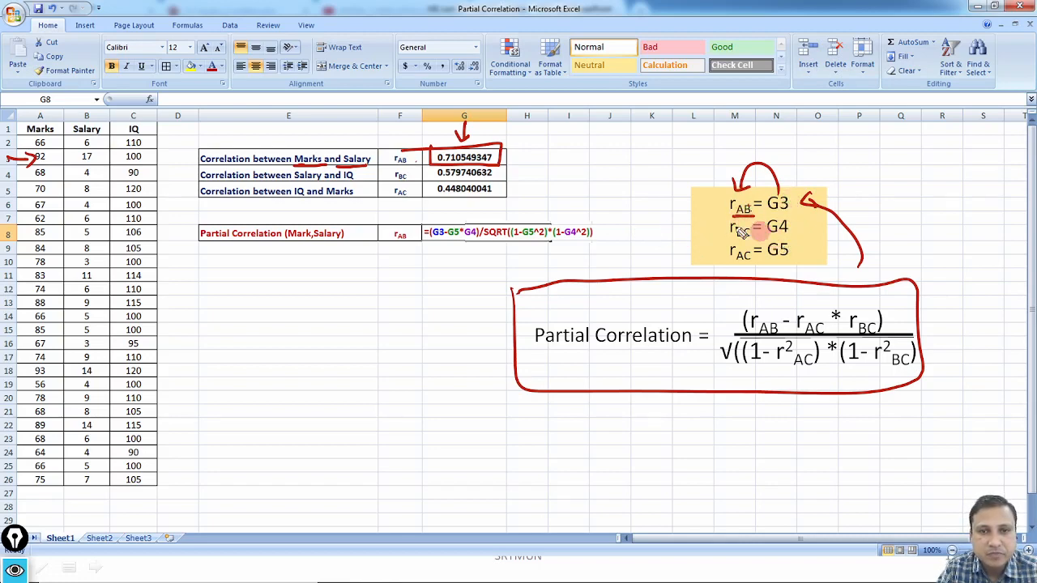
mouse_move(434, 166)
mouse_down()
mouse_move(435, 191)
mouse_move(508, 168)
mouse_up()
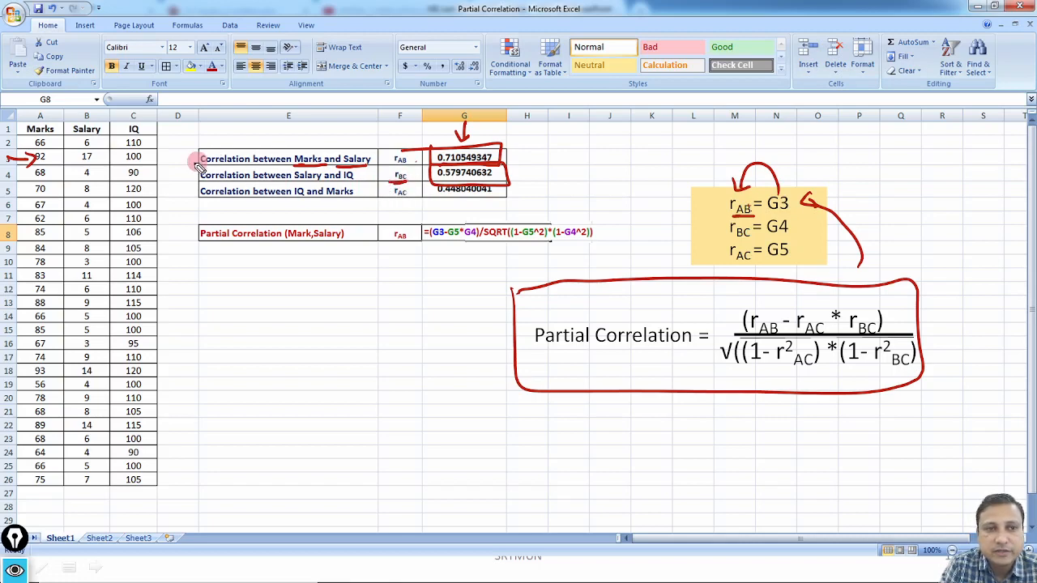
drag(293, 180, 347, 187)
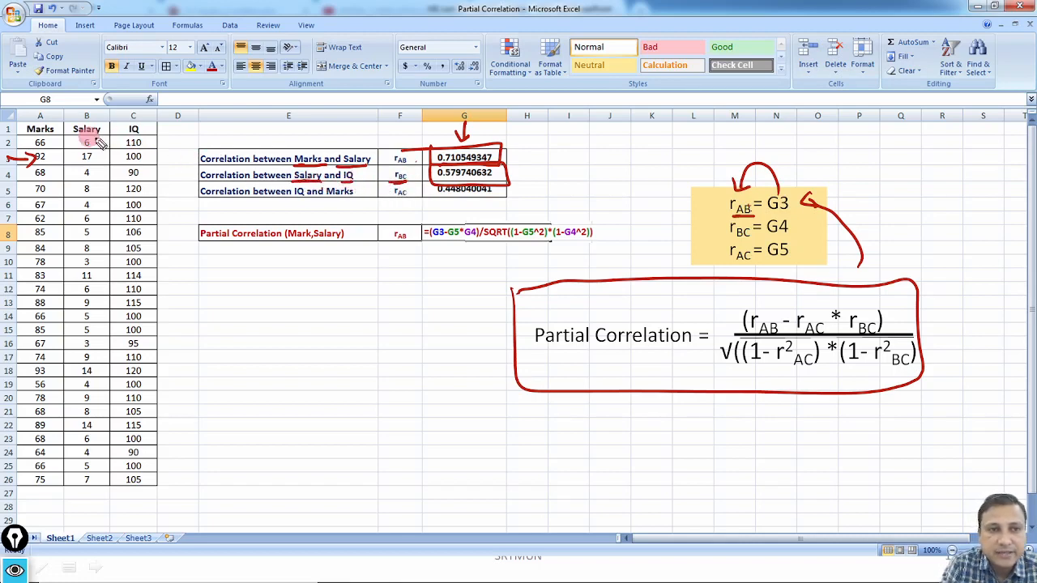
mouse_move(91, 98)
mouse_down()
mouse_move(95, 124)
mouse_move(143, 139)
mouse_move(151, 119)
mouse_up()
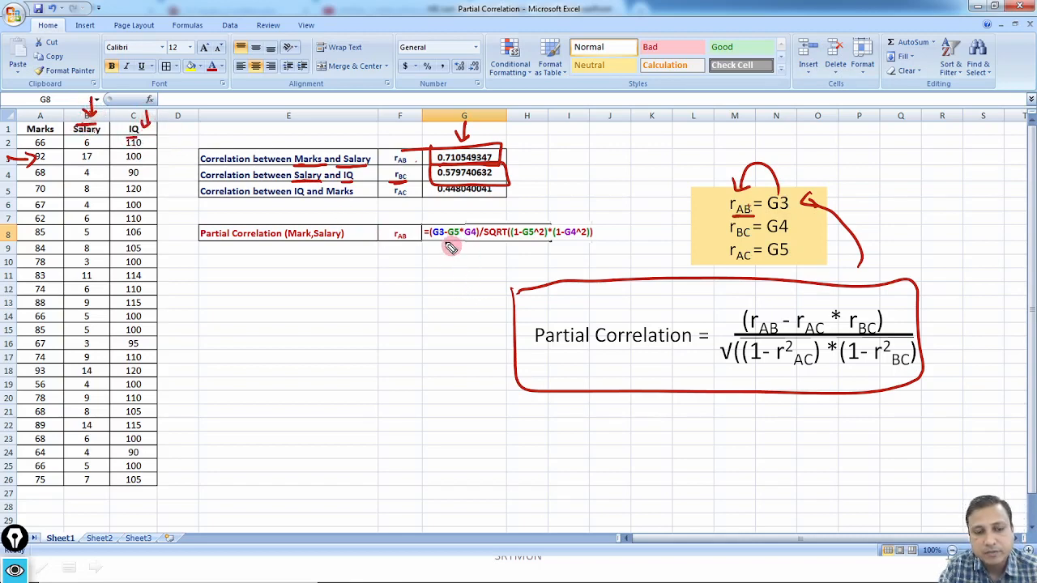
key(e)
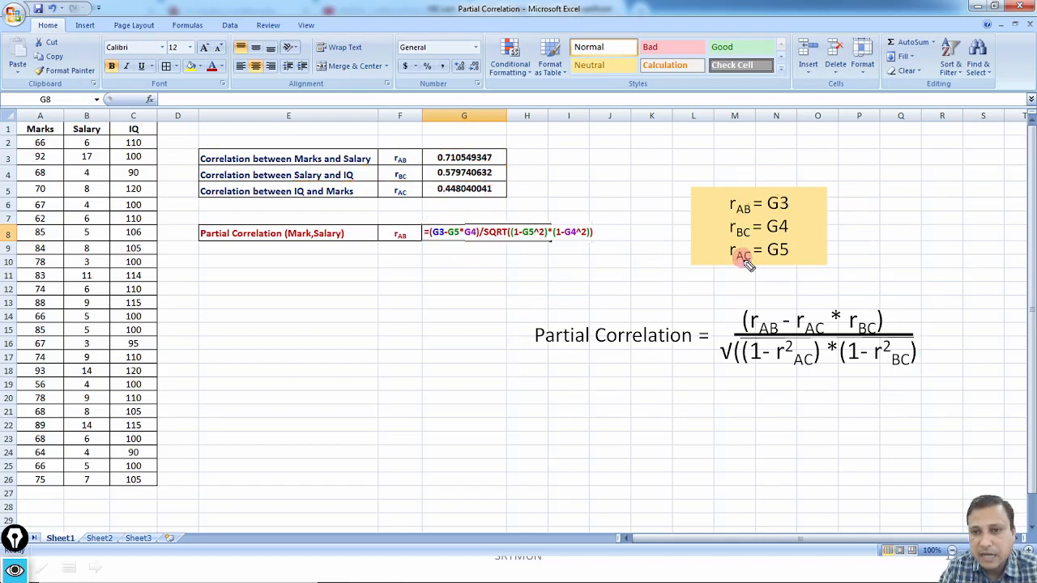
- Match rAC to the IQ and Marks correlation and its data columns with underlines, and clear the ink
drag(729, 261, 749, 262)
drag(398, 203, 411, 204)
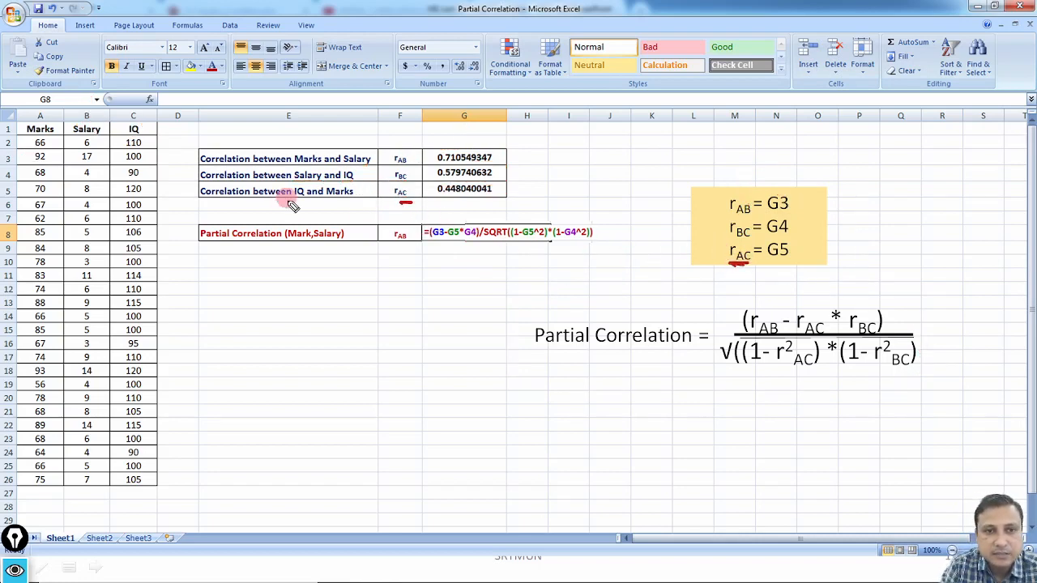
drag(288, 200, 349, 198)
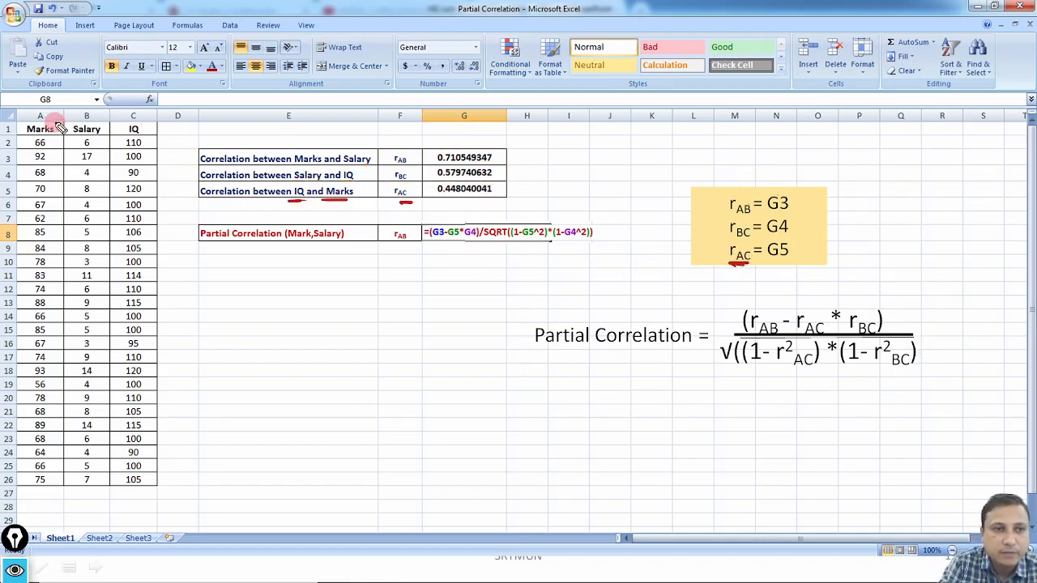
mouse_move(47, 117)
mouse_down()
mouse_move(88, 95)
mouse_move(125, 117)
mouse_up()
mouse_move(29, 108)
mouse_down()
mouse_move(55, 117)
mouse_move(42, 108)
mouse_up()
mouse_move(134, 101)
mouse_down()
mouse_move(122, 114)
mouse_move(138, 106)
mouse_up()
key(e)
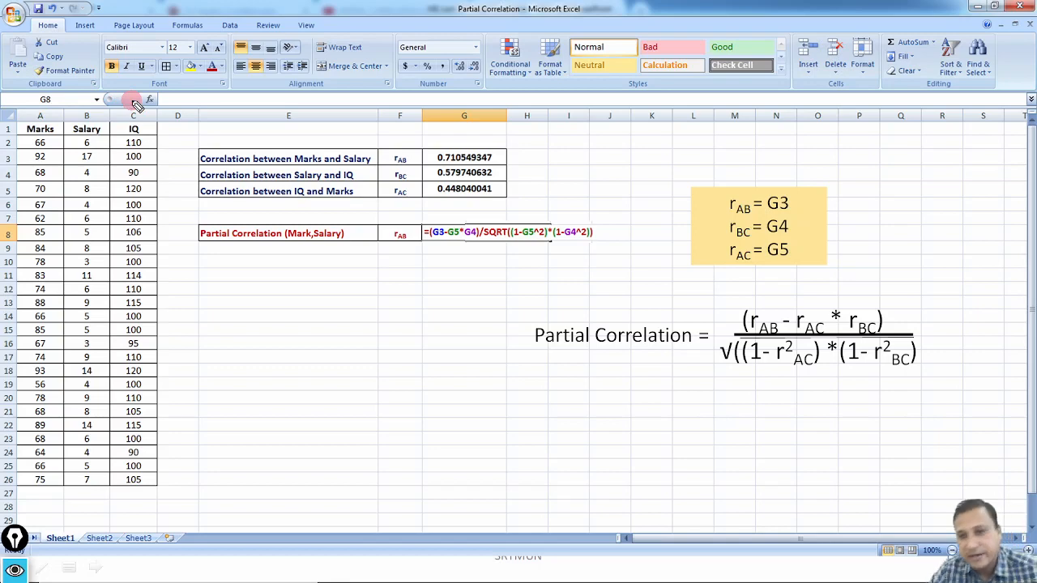
- Frame the whole partial correlation formula in red ink to examine it, and clear the annotation
mouse_move(519, 299)
mouse_down()
mouse_move(519, 390)
mouse_move(925, 394)
mouse_move(944, 286)
mouse_up()
drag(597, 285, 589, 299)
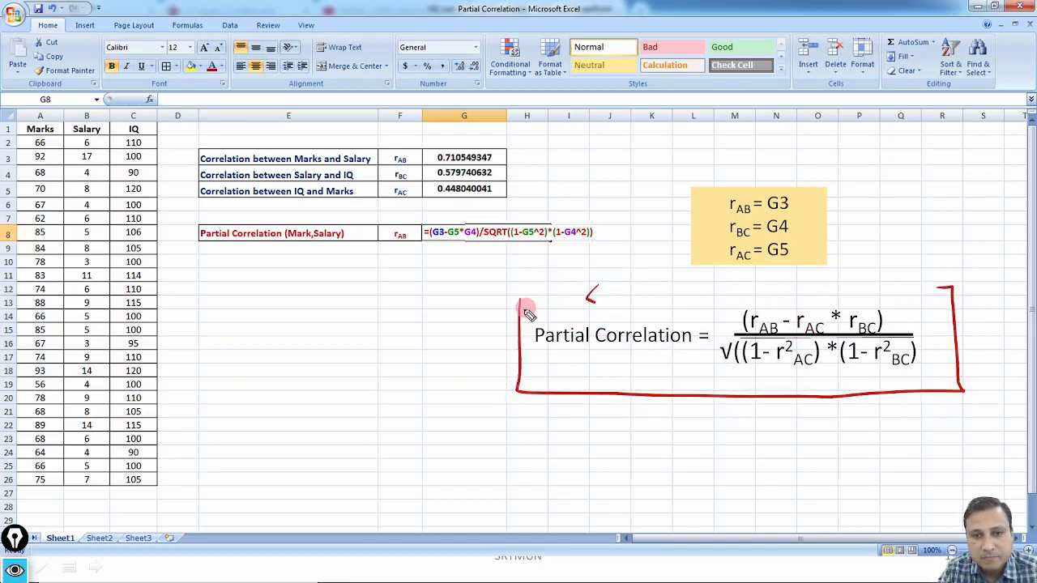
drag(519, 300, 940, 284)
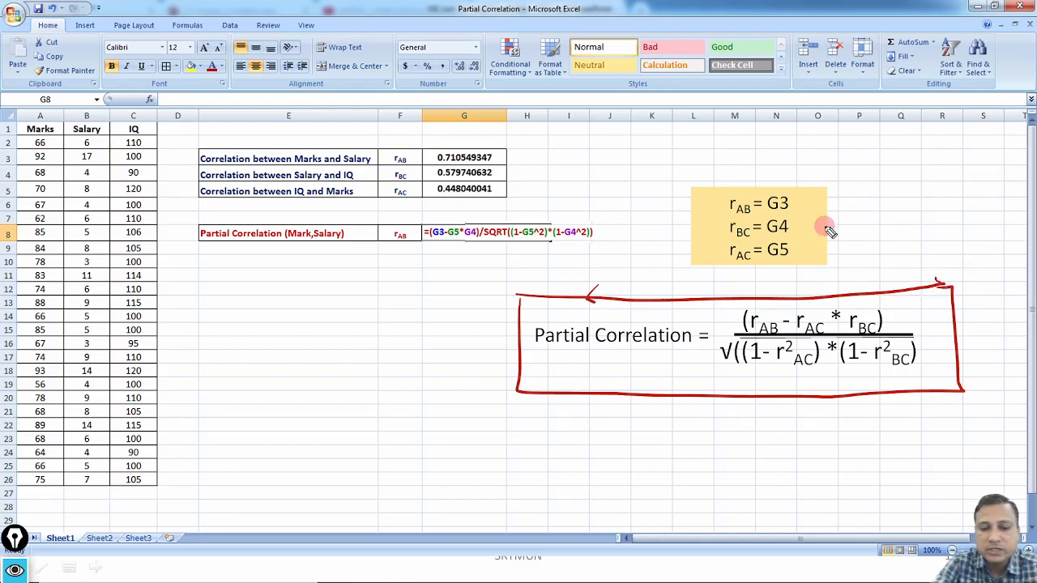
key(Escape)
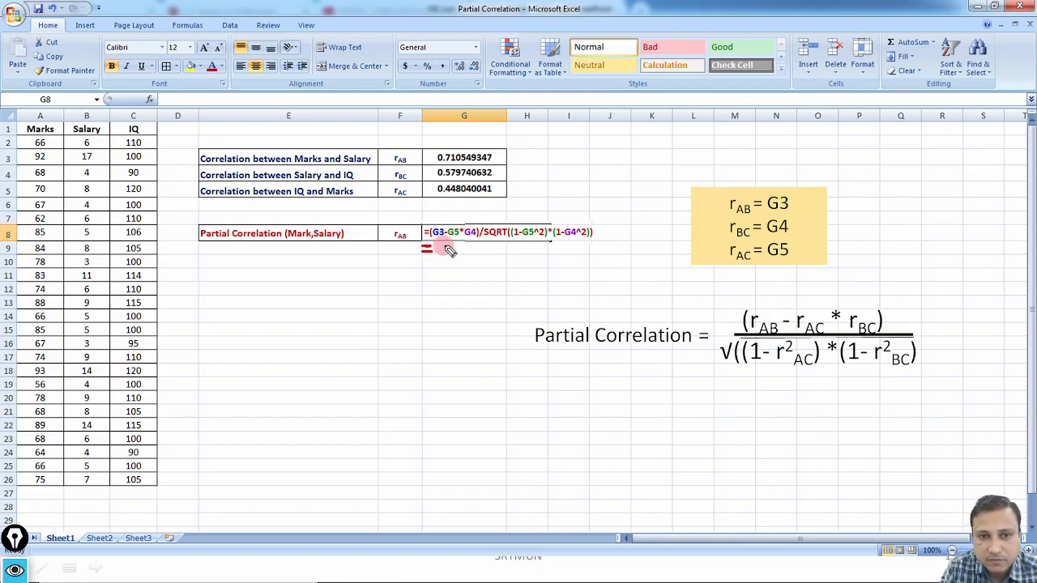
- Handwrite =(G3- in ink below the G8 formula, marking rAB and the Marks and Salary correlation as its source
drag(444, 243, 443, 261)
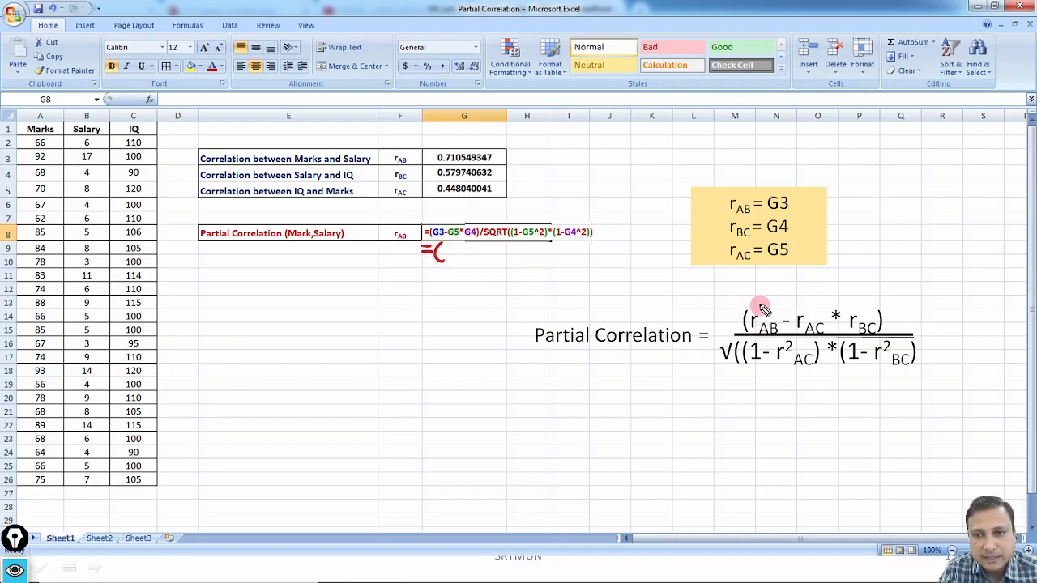
drag(761, 301, 778, 294)
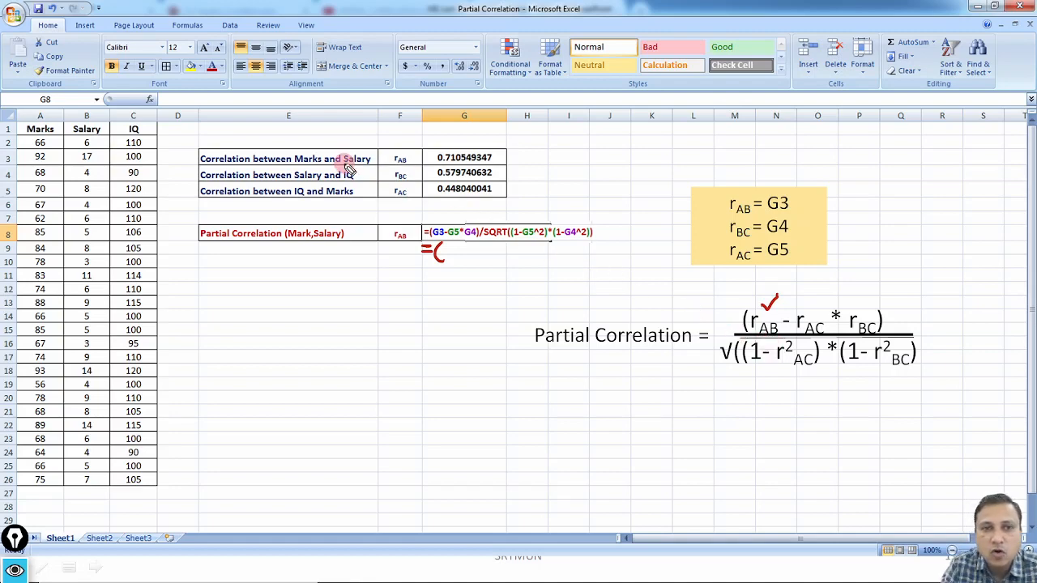
drag(13, 125, 74, 121)
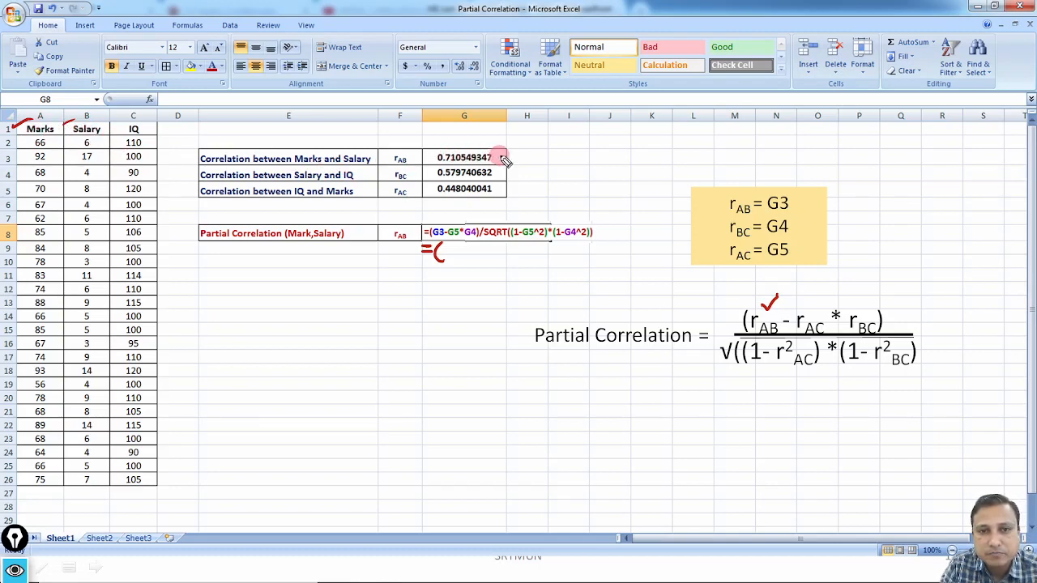
drag(507, 156, 518, 147)
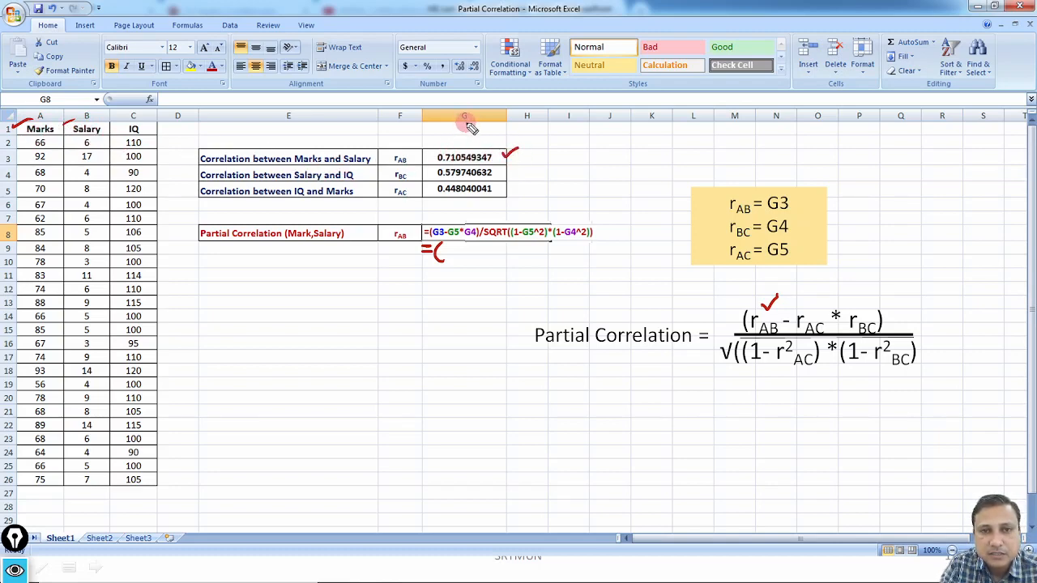
mouse_move(467, 123)
mouse_down()
mouse_move(467, 145)
mouse_move(438, 162)
mouse_move(498, 162)
mouse_move(402, 145)
mouse_up()
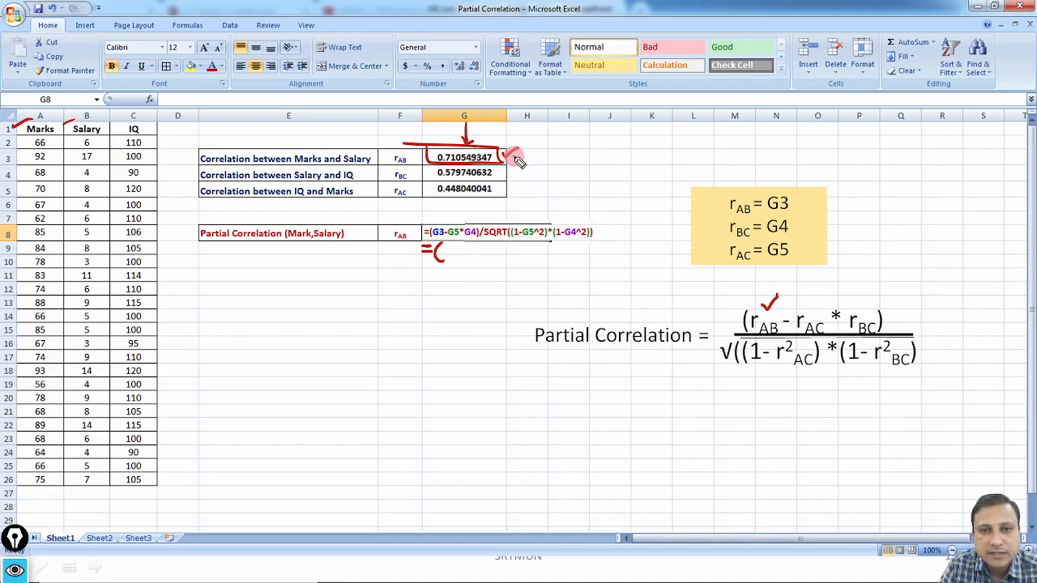
mouse_move(518, 162)
mouse_down()
mouse_move(475, 158)
mouse_move(484, 136)
mouse_move(504, 152)
mouse_up()
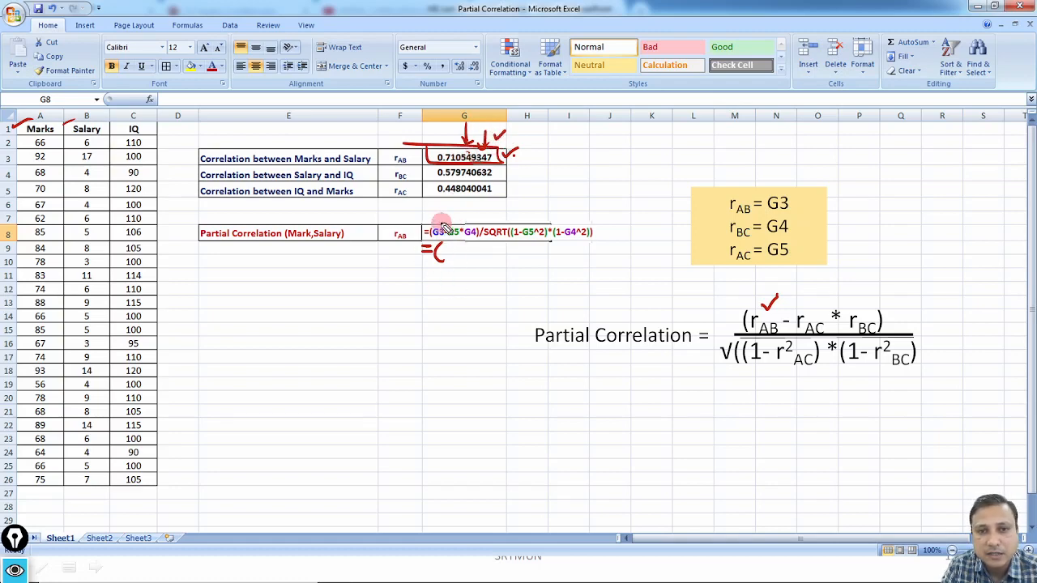
mouse_move(434, 217)
mouse_down()
mouse_move(444, 213)
mouse_move(441, 258)
mouse_move(466, 258)
mouse_up()
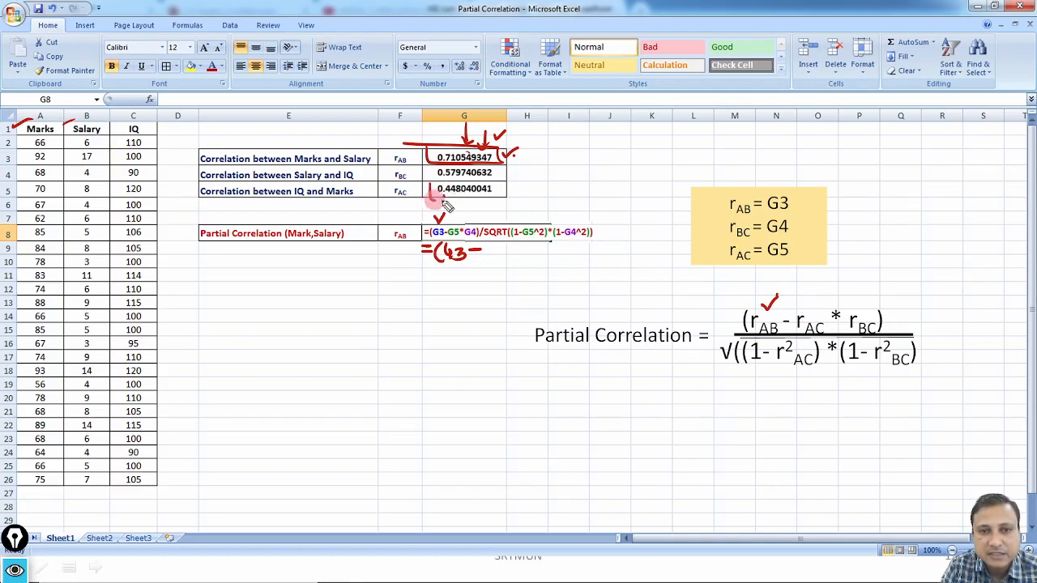
- Continue the handwritten numerator with G5*G4)/, marking the G5 value, the multiplication sign and rBC in the formula
mouse_move(445, 206)
mouse_down()
mouse_move(503, 195)
mouse_move(425, 192)
mouse_up()
mouse_move(490, 120)
mouse_down()
mouse_move(547, 153)
mouse_move(536, 183)
mouse_move(512, 189)
mouse_move(522, 174)
mouse_up()
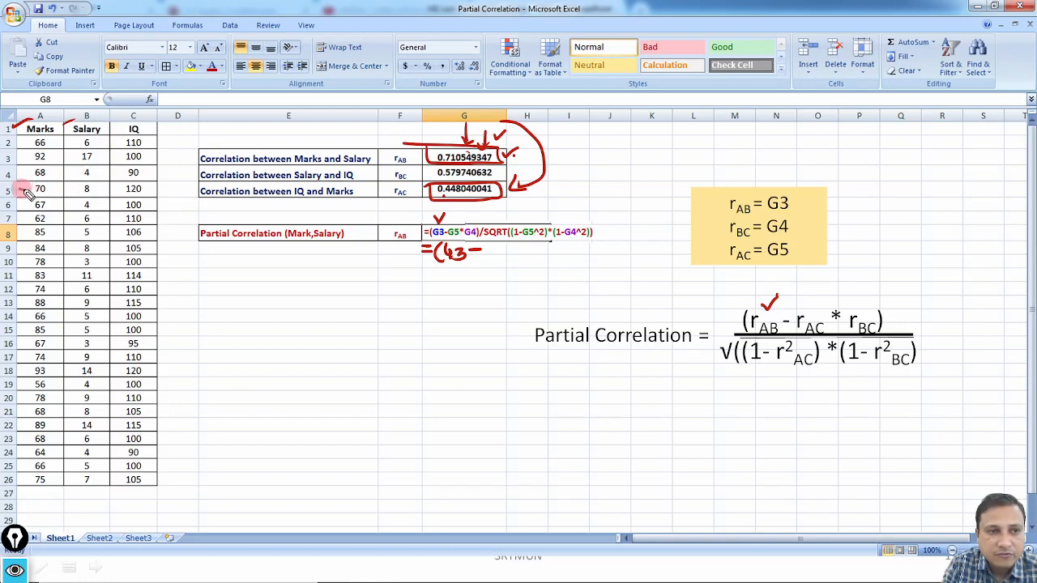
mouse_move(18, 188)
mouse_down()
mouse_move(73, 189)
mouse_move(67, 196)
mouse_up()
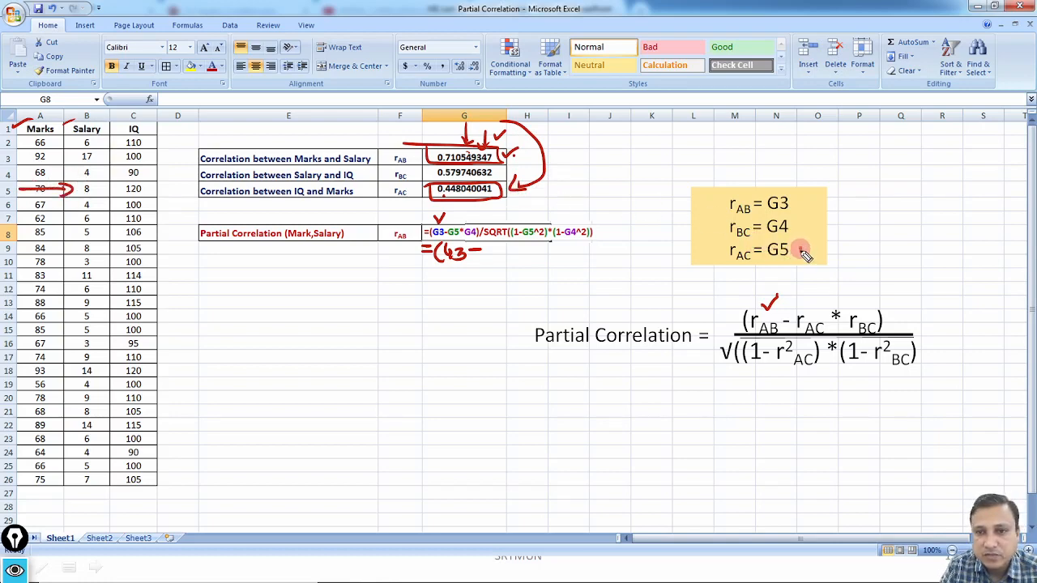
drag(801, 254, 830, 246)
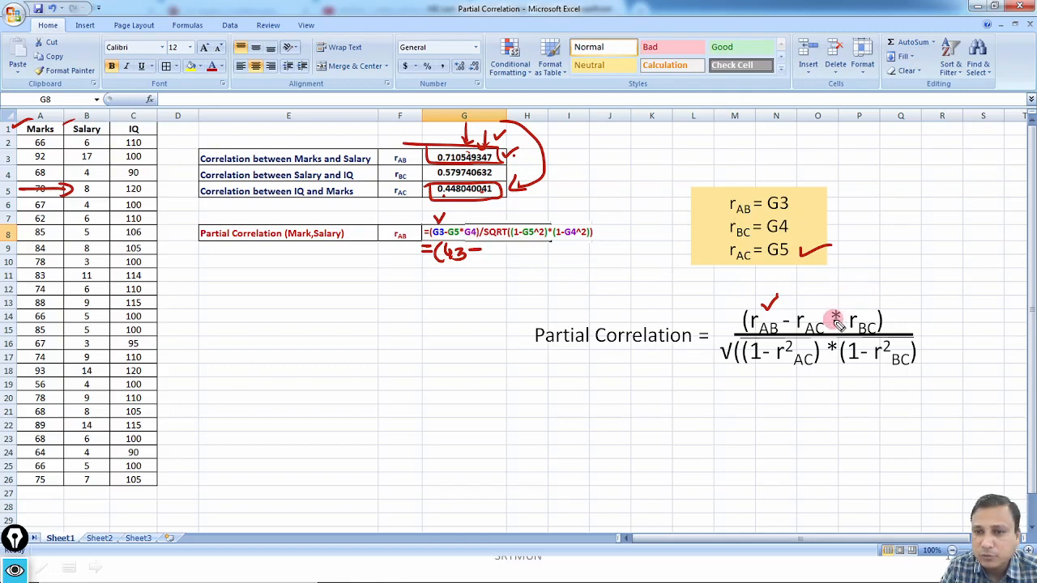
drag(834, 300, 852, 295)
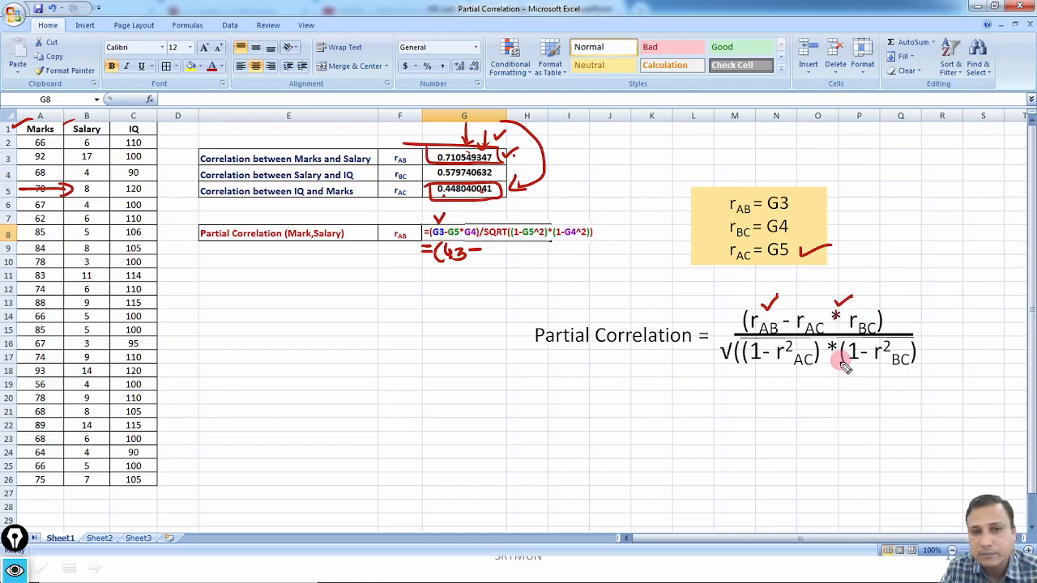
mouse_move(496, 254)
mouse_down()
mouse_move(551, 254)
mouse_move(577, 267)
mouse_up()
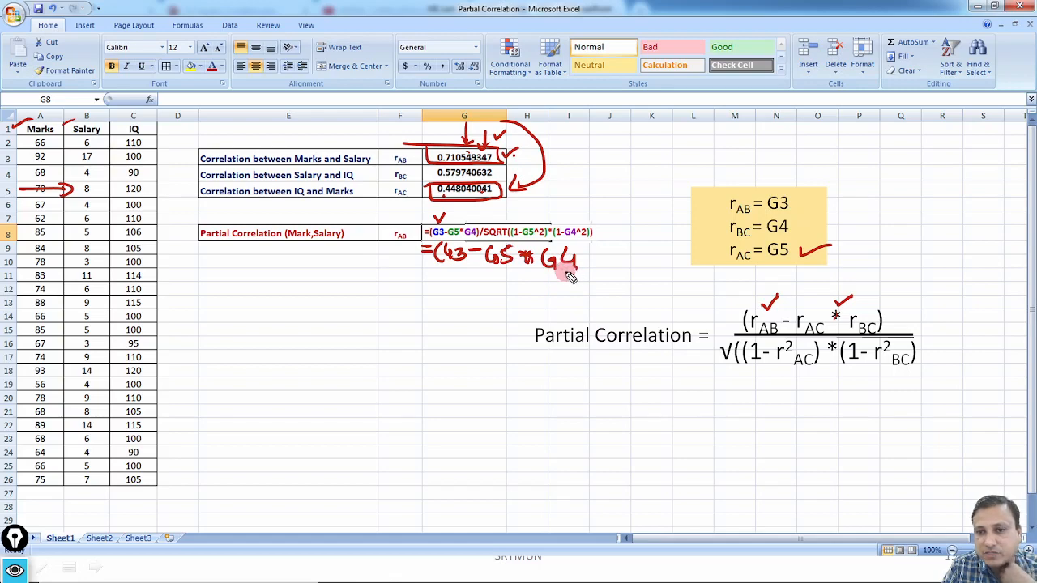
mouse_move(868, 317)
mouse_down()
mouse_move(846, 324)
mouse_move(848, 308)
mouse_up()
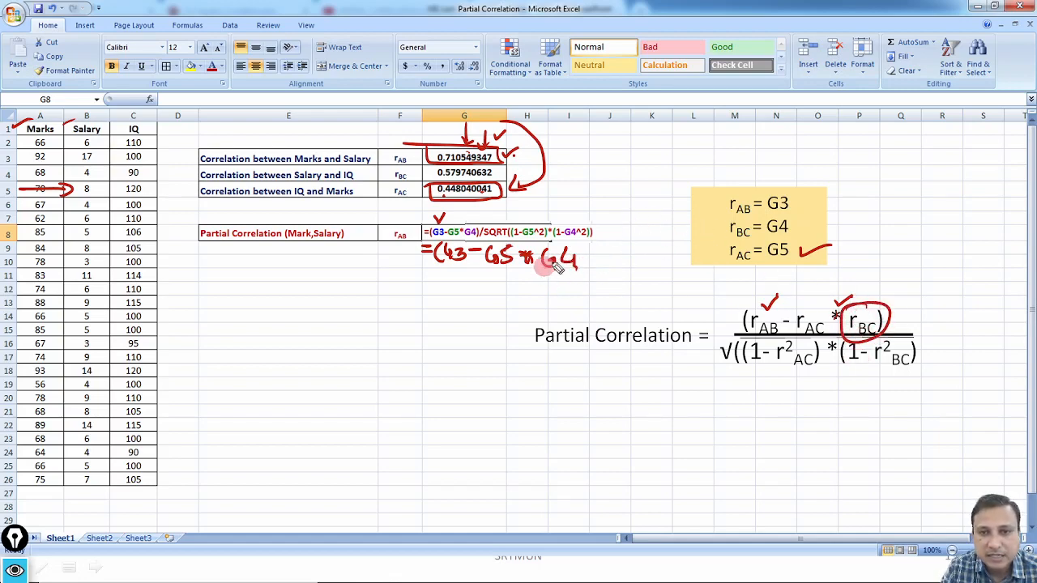
mouse_move(578, 246)
mouse_down()
mouse_move(583, 274)
mouse_move(613, 233)
mouse_move(591, 272)
mouse_up()
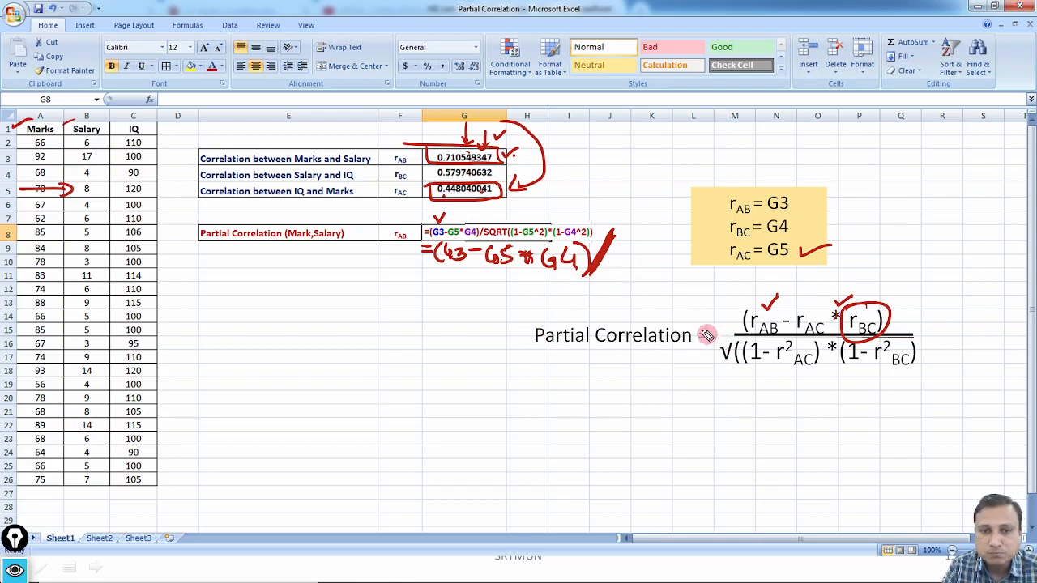
- Start the handwritten denominator with SQRT((1- and underline the matching 1-r²AC term in the formula
mouse_move(627, 246)
mouse_down()
mouse_move(623, 274)
mouse_move(685, 241)
mouse_move(682, 259)
mouse_up()
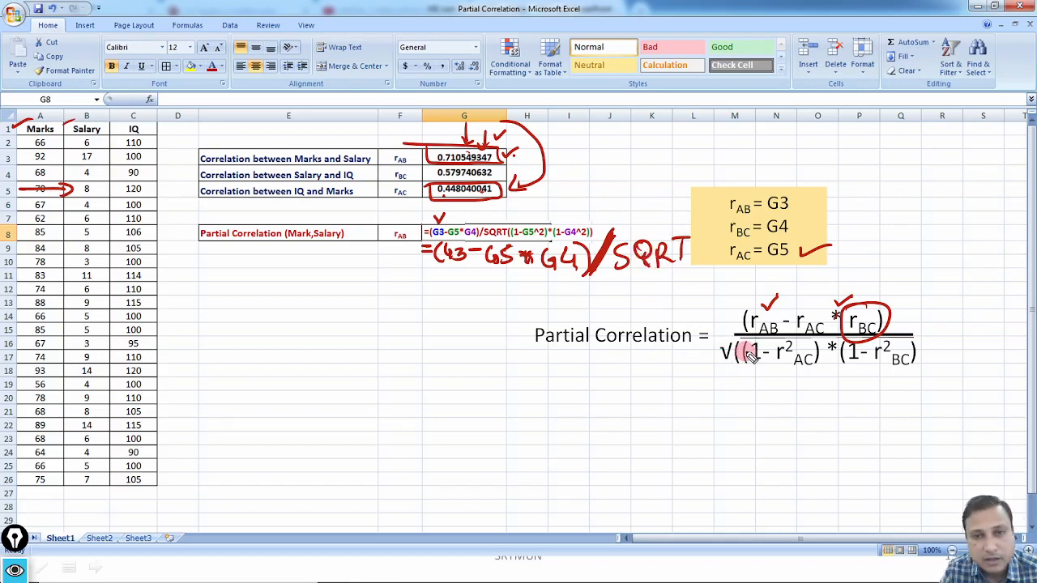
mouse_move(699, 260)
mouse_down()
mouse_move(695, 293)
mouse_move(709, 290)
mouse_up()
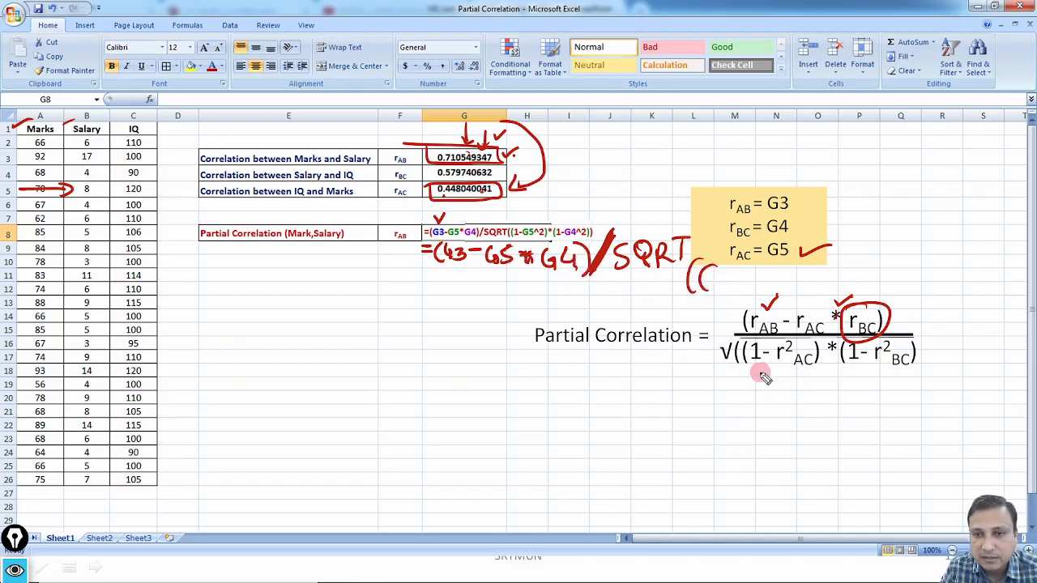
drag(753, 374, 808, 375)
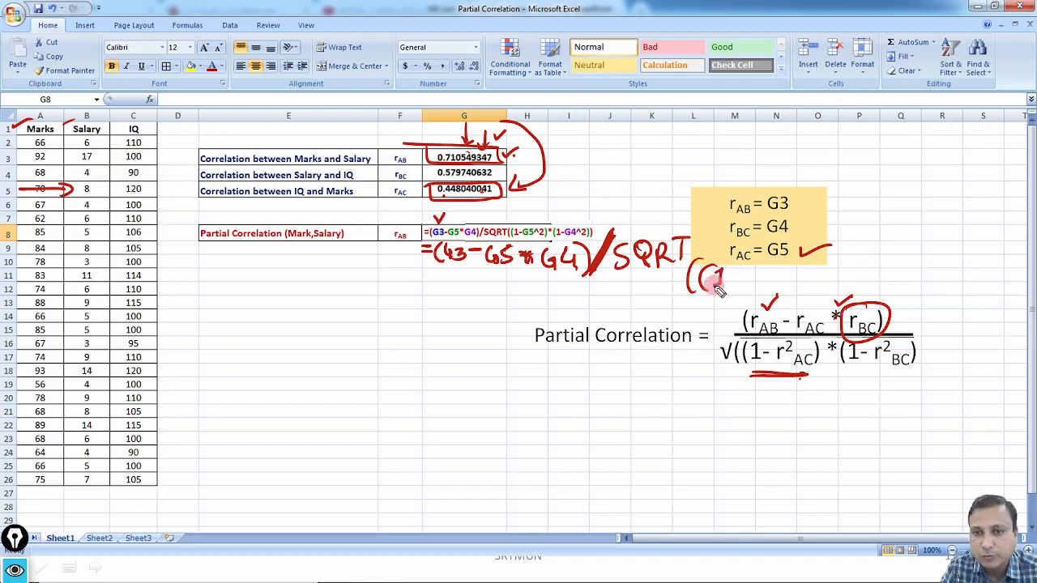
mouse_move(720, 269)
mouse_down()
mouse_move(717, 289)
mouse_move(746, 277)
mouse_up()
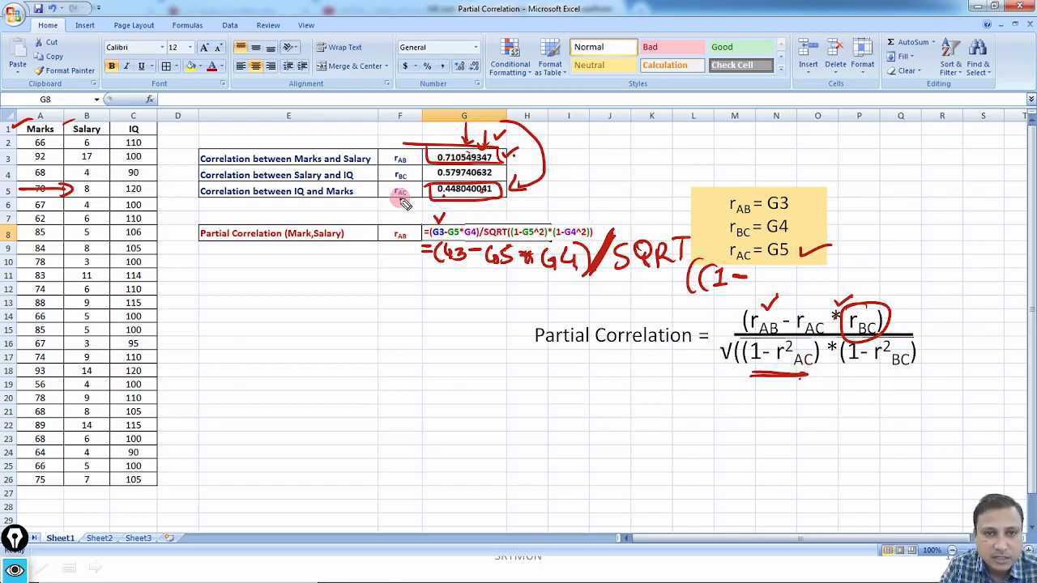
- Mark rAC as cell G5 and complete the first denominator term in ink with G5^2)*, underlining the squared part
mouse_move(472, 210)
mouse_down()
mouse_move(481, 208)
mouse_move(469, 204)
mouse_up()
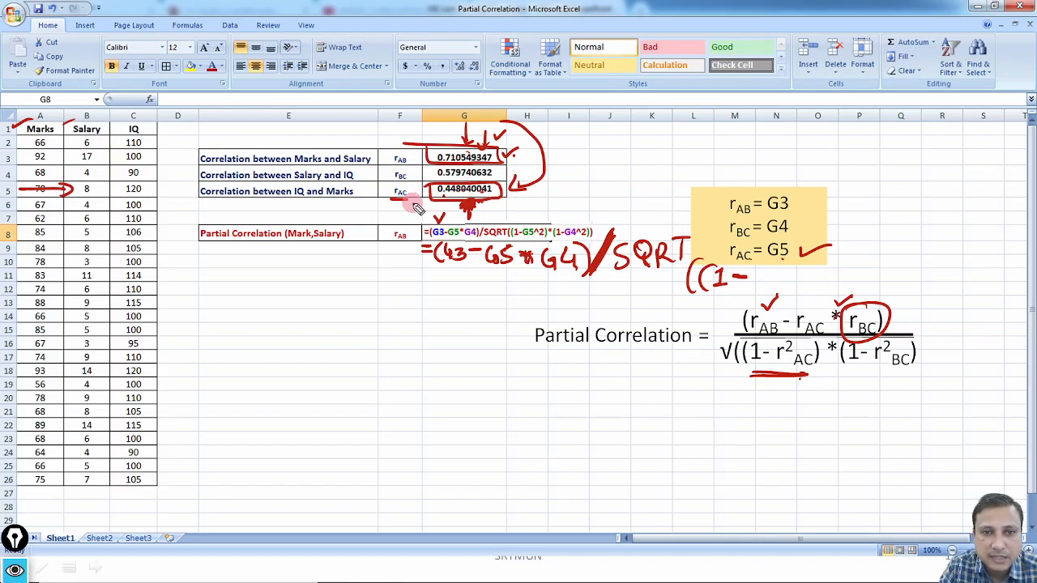
drag(413, 199, 437, 192)
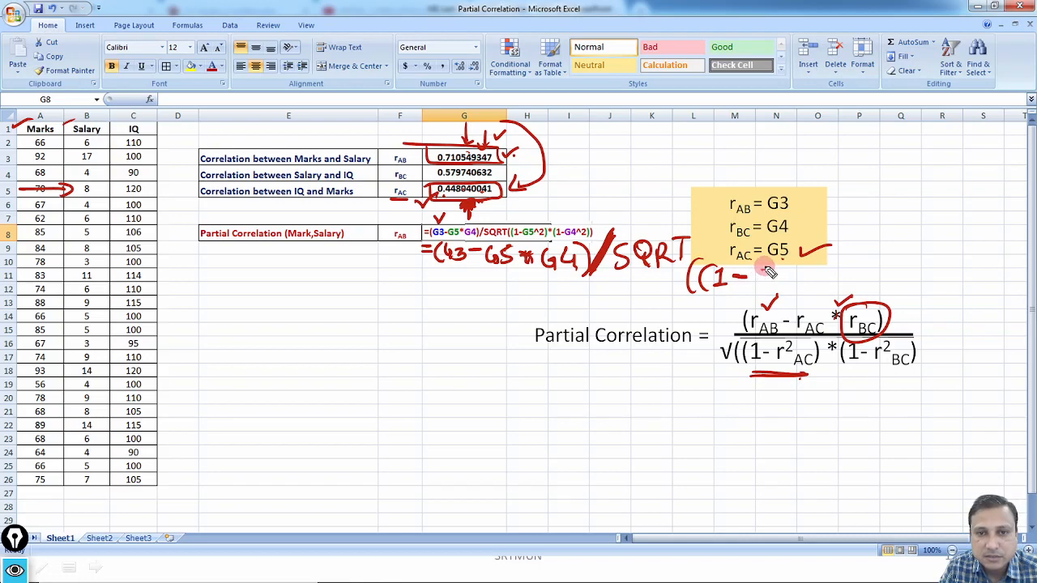
mouse_move(765, 268)
mouse_down()
mouse_move(771, 288)
mouse_move(785, 283)
mouse_move(775, 287)
mouse_up()
drag(776, 293, 776, 306)
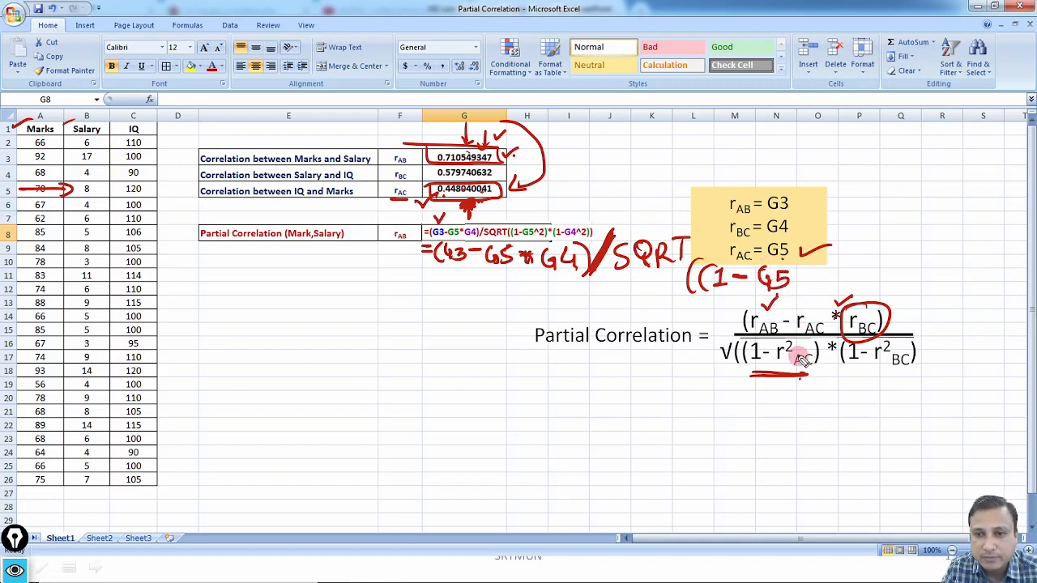
drag(791, 347, 797, 356)
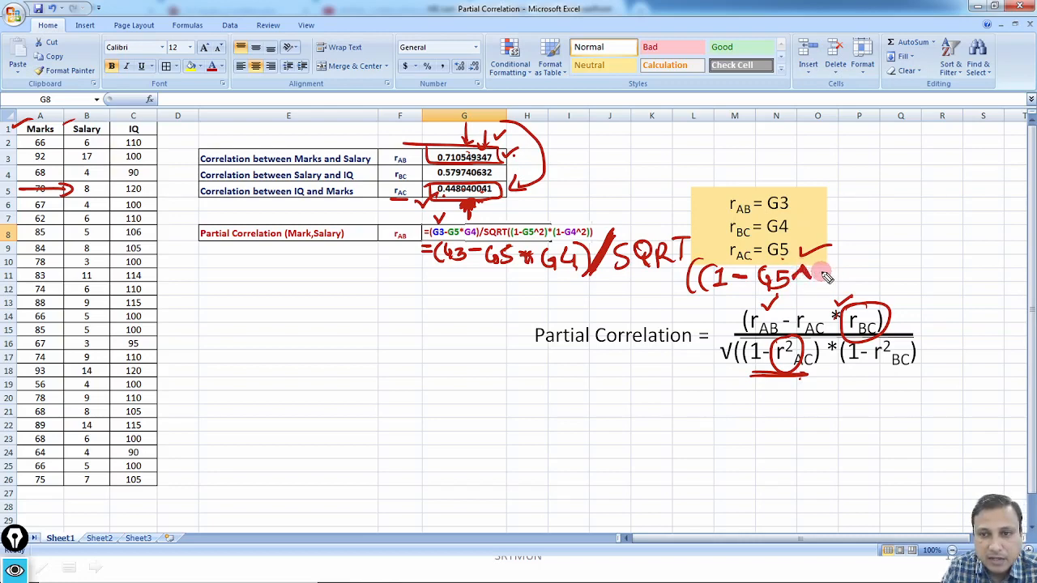
drag(818, 270, 836, 285)
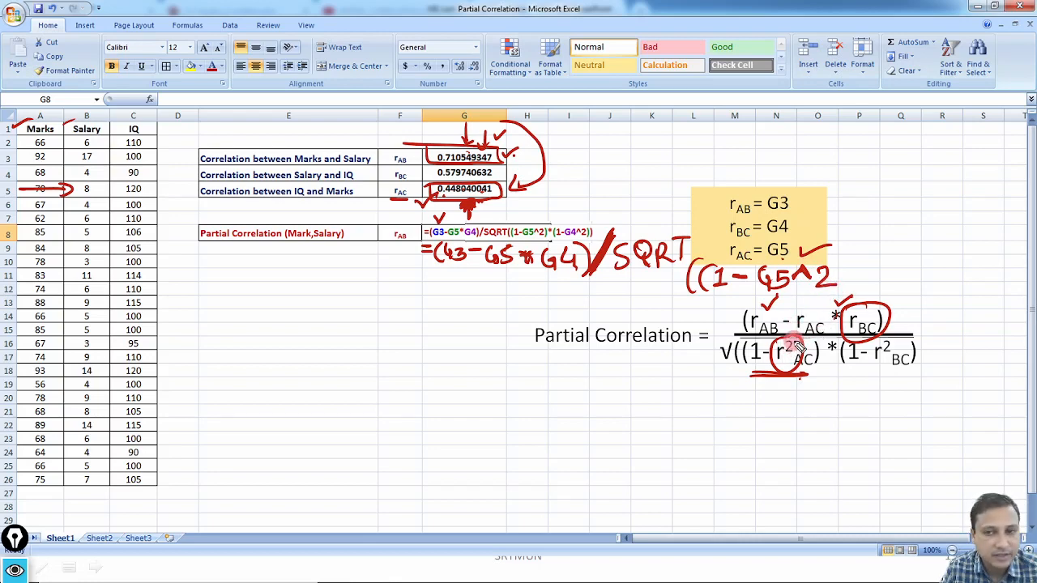
mouse_move(761, 286)
mouse_down()
mouse_move(830, 285)
mouse_move(770, 298)
mouse_up()
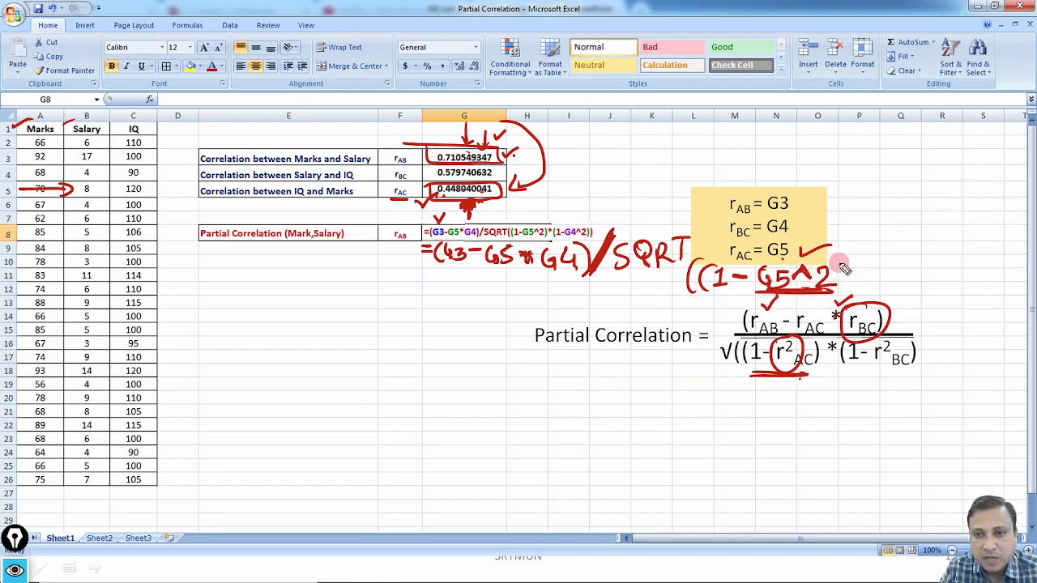
mouse_move(836, 259)
mouse_down()
mouse_move(841, 288)
mouse_move(874, 275)
mouse_move(863, 275)
mouse_up()
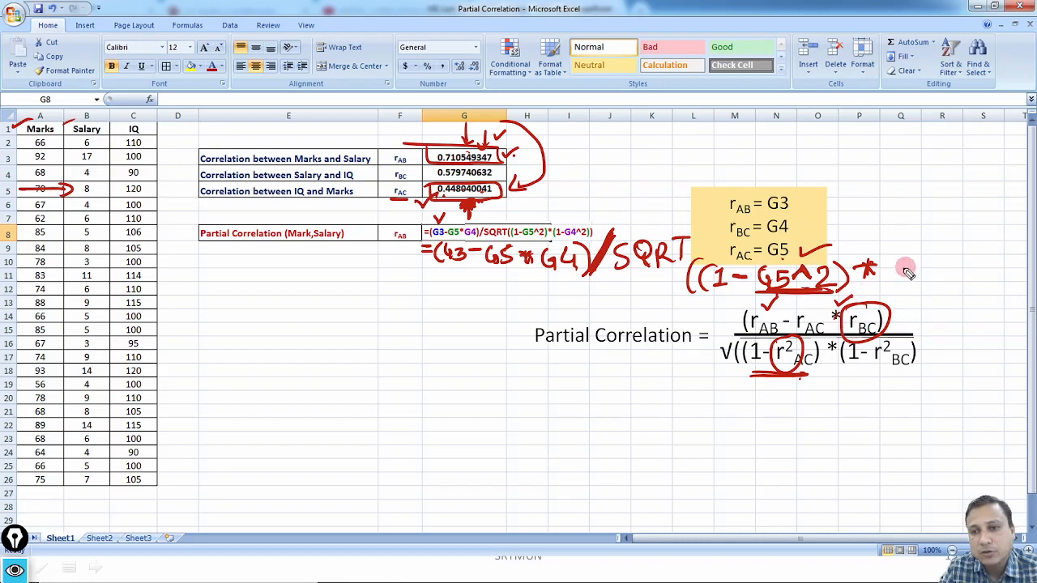
- Complete the handwritten denominator with (1-G4^2)), marking the rBC value and underlining G4 in the reference box
mouse_move(901, 252)
mouse_down()
mouse_move(897, 288)
mouse_move(937, 269)
mouse_up()
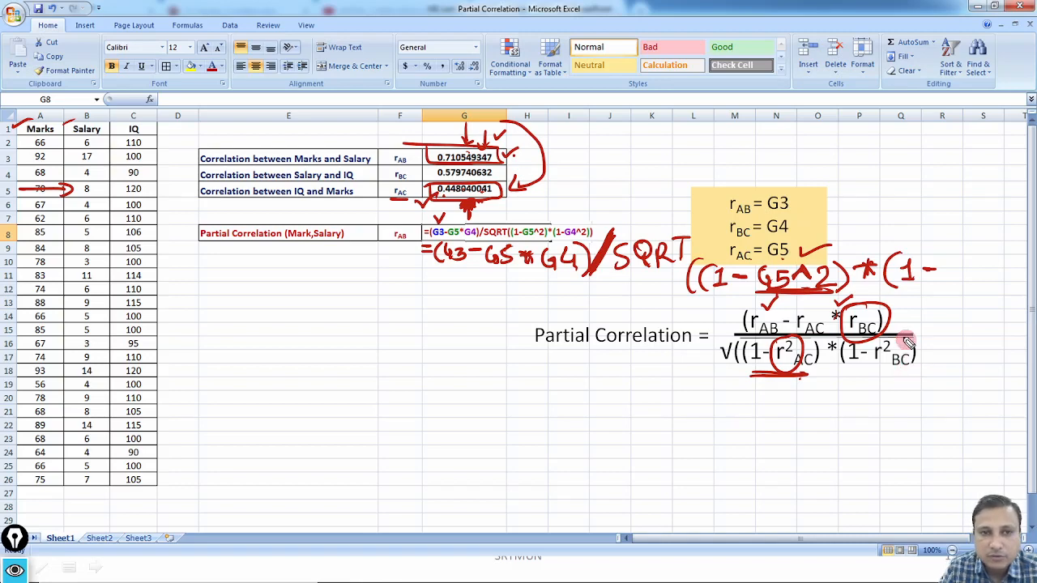
mouse_move(426, 181)
mouse_down()
mouse_move(500, 162)
mouse_move(427, 164)
mouse_up()
drag(506, 170, 525, 163)
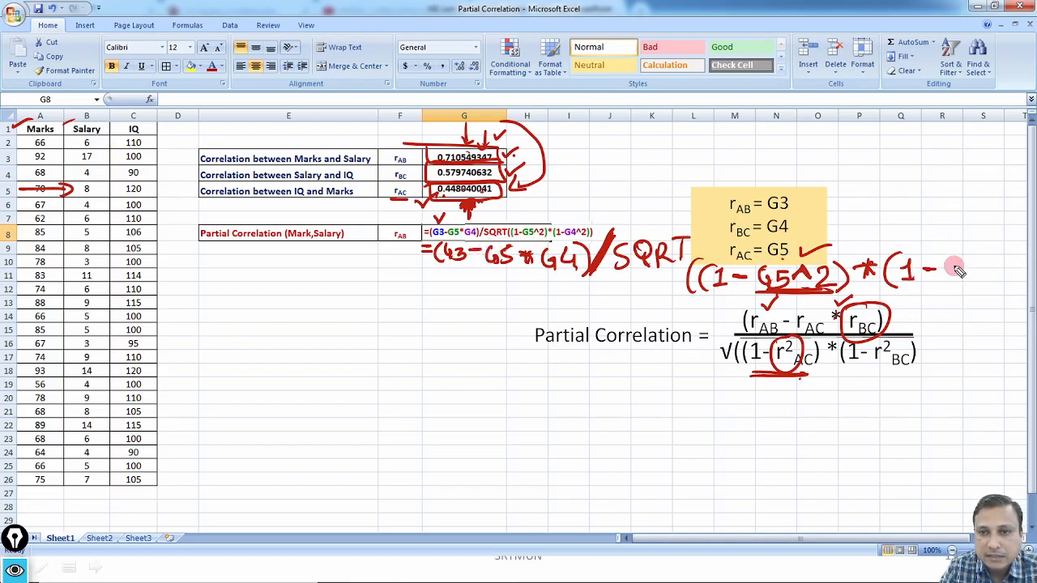
drag(766, 240, 789, 239)
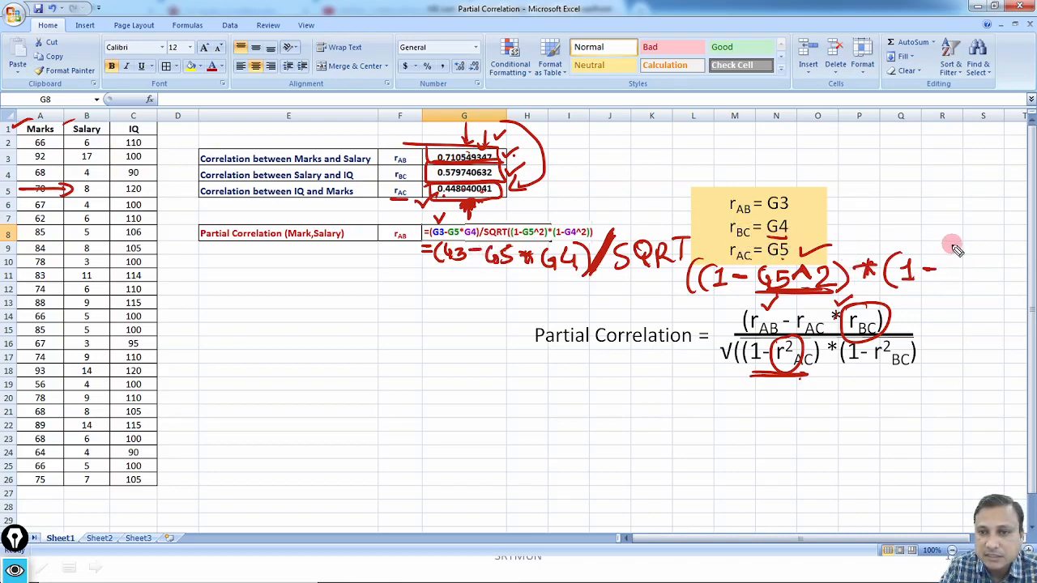
mouse_move(949, 259)
mouse_down()
mouse_move(946, 285)
mouse_move(974, 270)
mouse_move(980, 250)
mouse_move(1015, 274)
mouse_up()
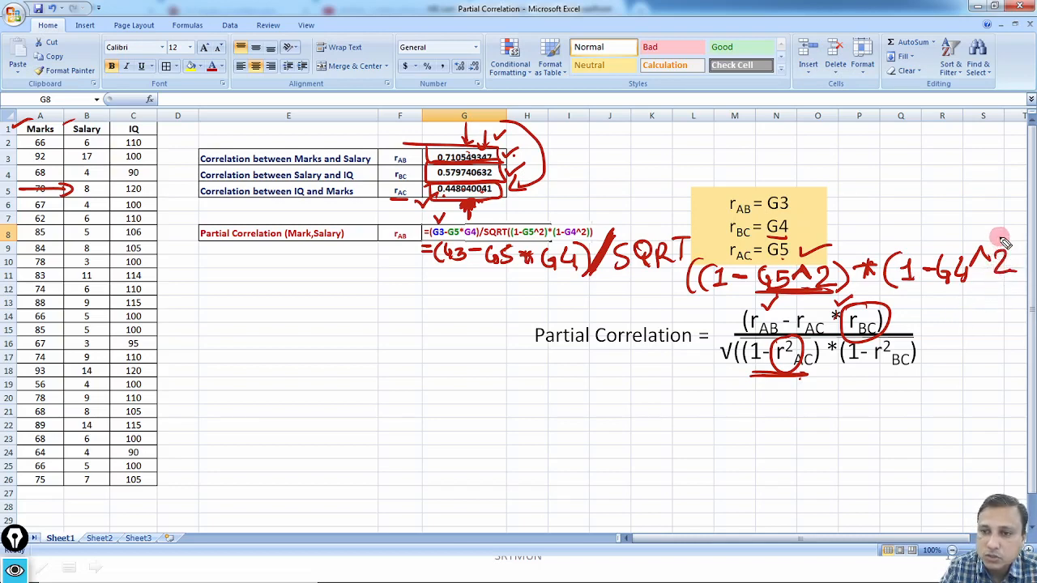
drag(1001, 231, 1011, 282)
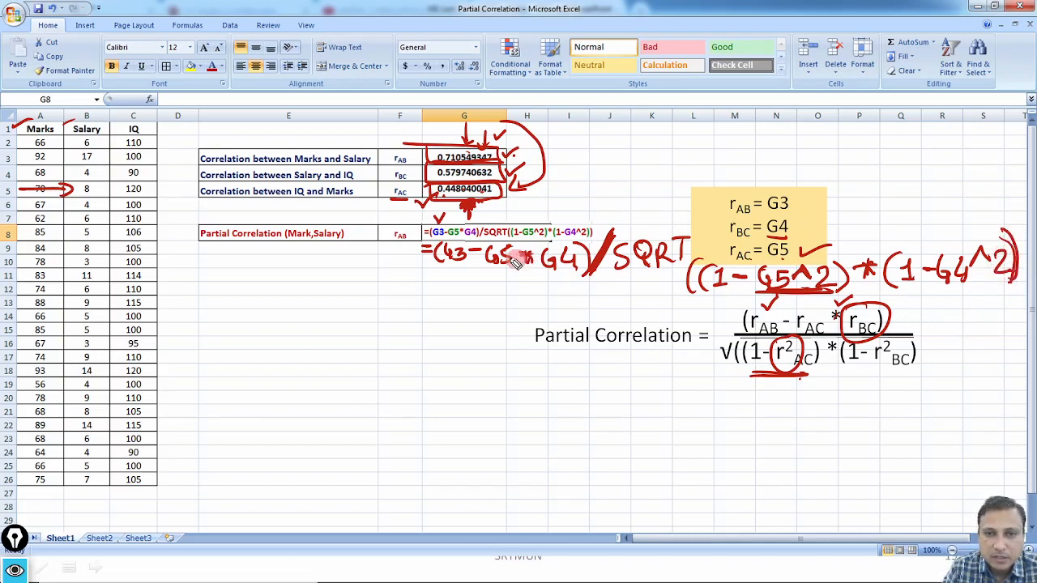
- Underline the whole handwritten formula below G8 and erase all the ink
drag(430, 273, 678, 293)
drag(668, 290, 1016, 276)
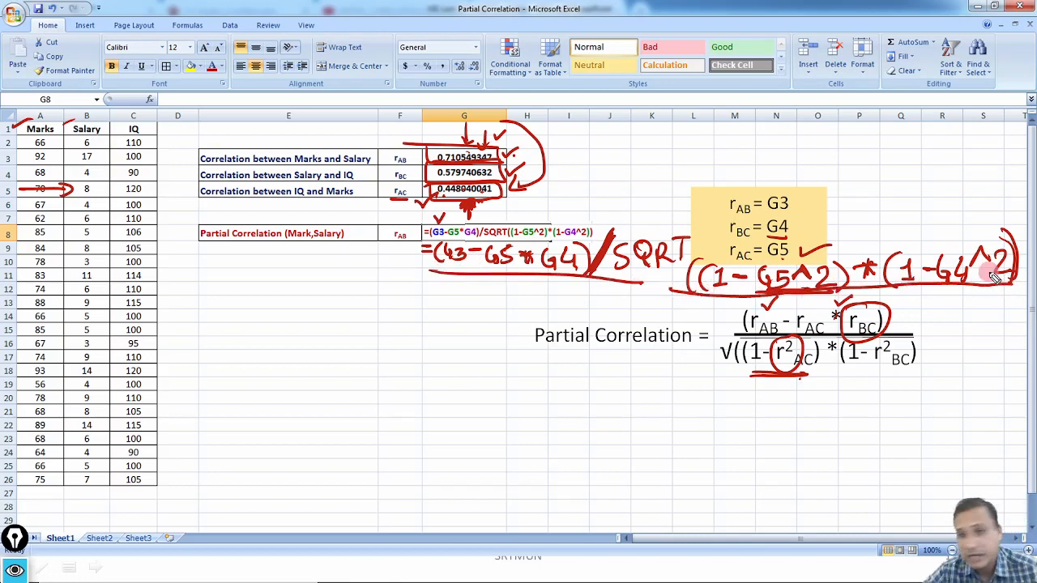
key(e)
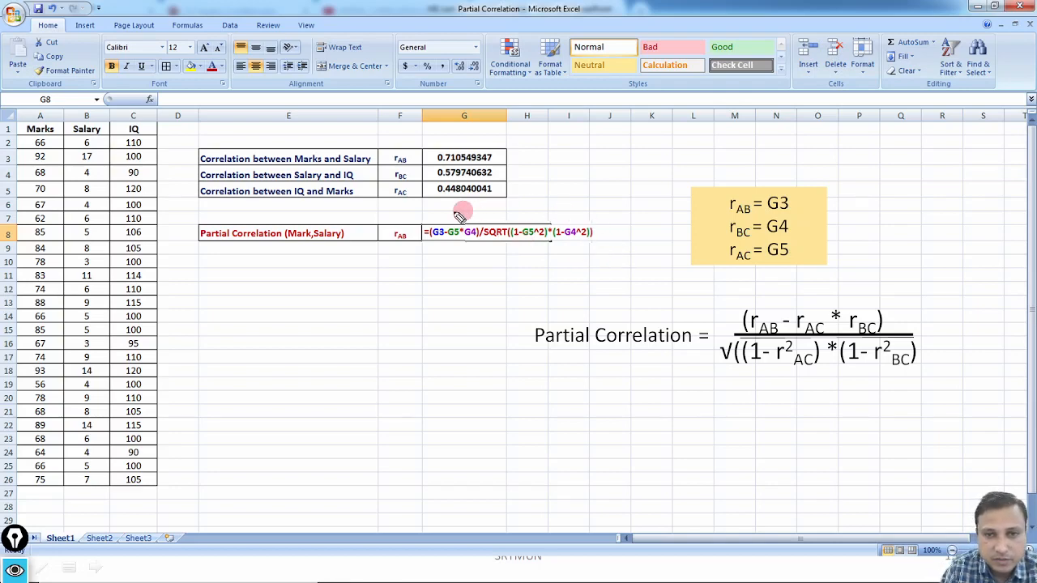
- Box the G8 formula in ink and link it with a double-headed arrow to the Partial Correlation equation
mouse_move(440, 212)
mouse_down()
mouse_move(412, 239)
mouse_move(604, 267)
mouse_move(504, 204)
mouse_move(441, 210)
mouse_up()
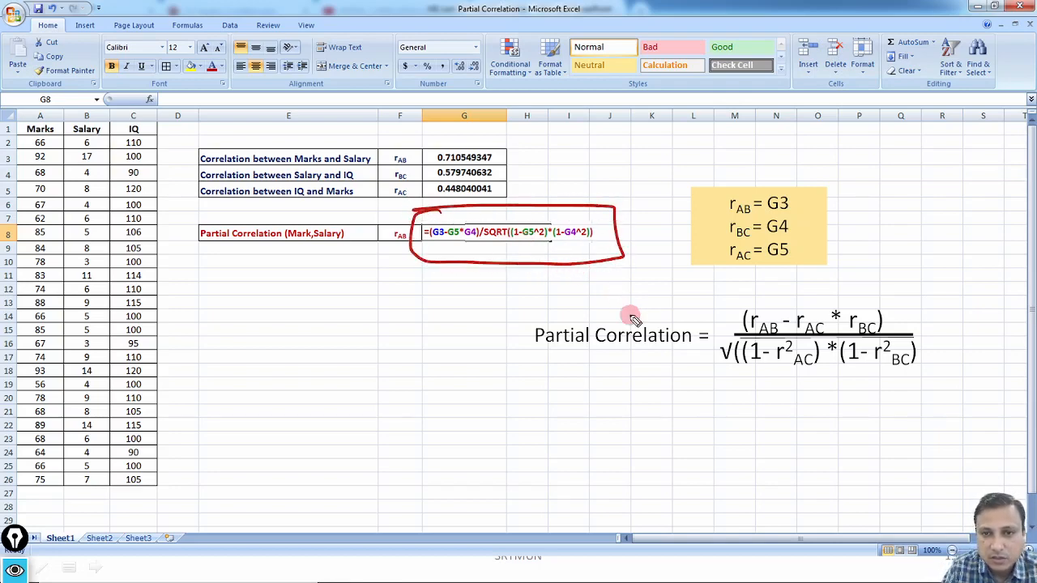
mouse_move(592, 276)
mouse_down()
mouse_move(727, 322)
mouse_move(726, 334)
mouse_up()
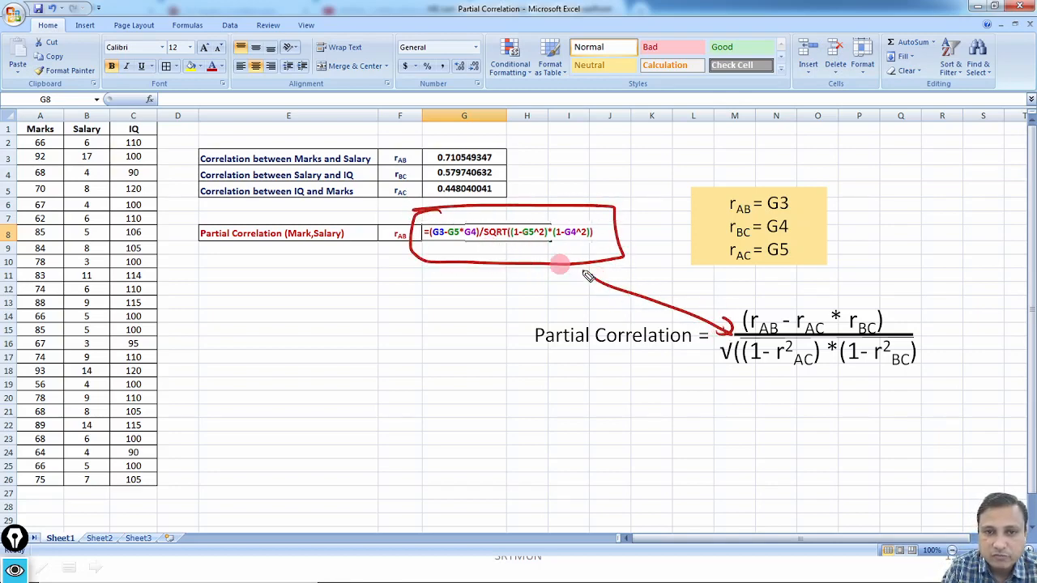
mouse_move(603, 271)
mouse_down()
mouse_move(583, 283)
mouse_move(611, 284)
mouse_up()
- Mark the three correlation values, underline SQRT and write ^2 above the G8 formula, and erase the ink
drag(512, 149, 502, 190)
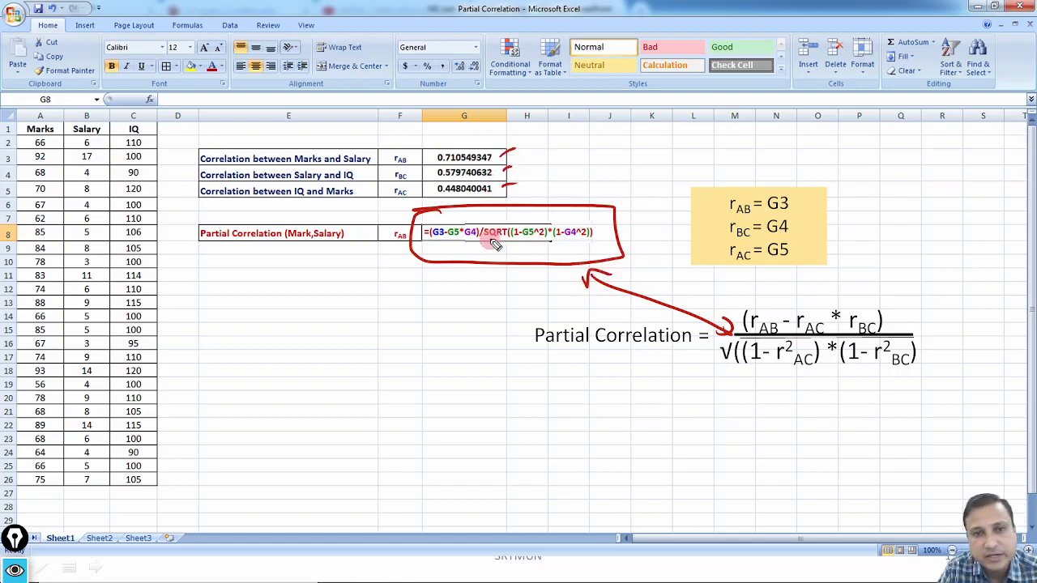
drag(483, 236, 557, 209)
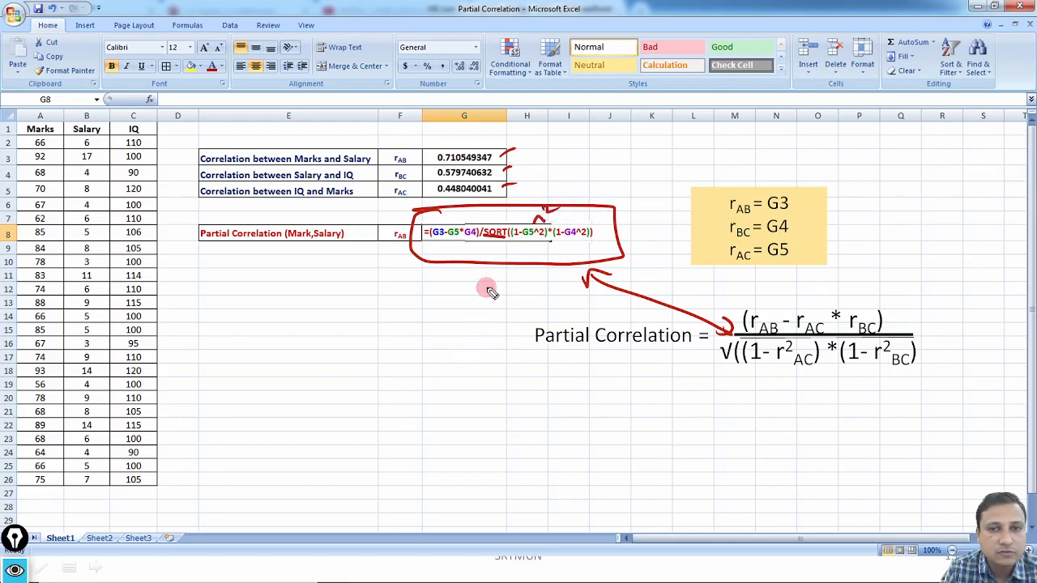
key(e)
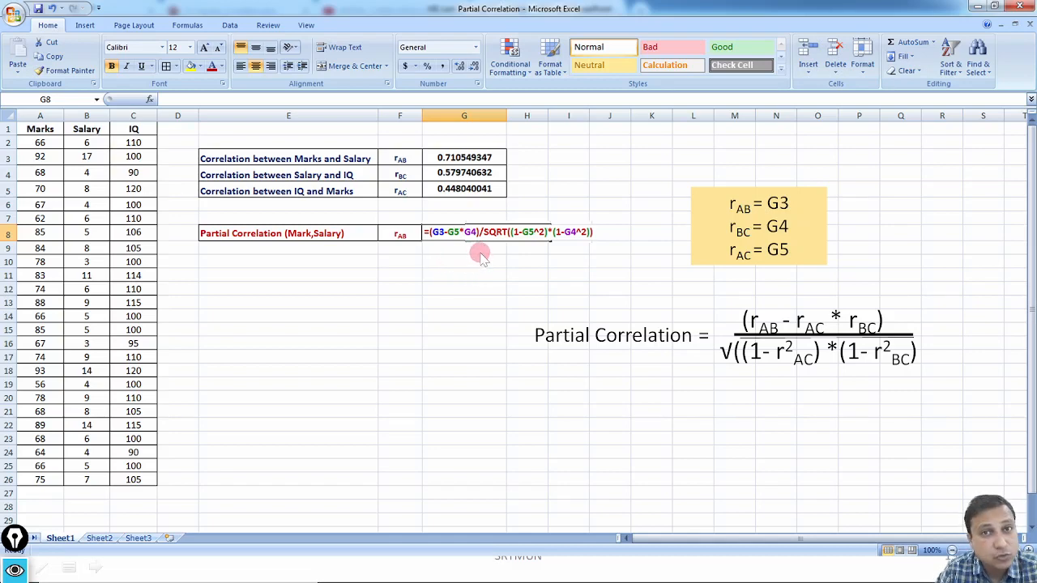
- Enter the partial correlation formula in G8 and mark its result in ink against the Marks and Salary correlation, erasing the ink
key(Return)
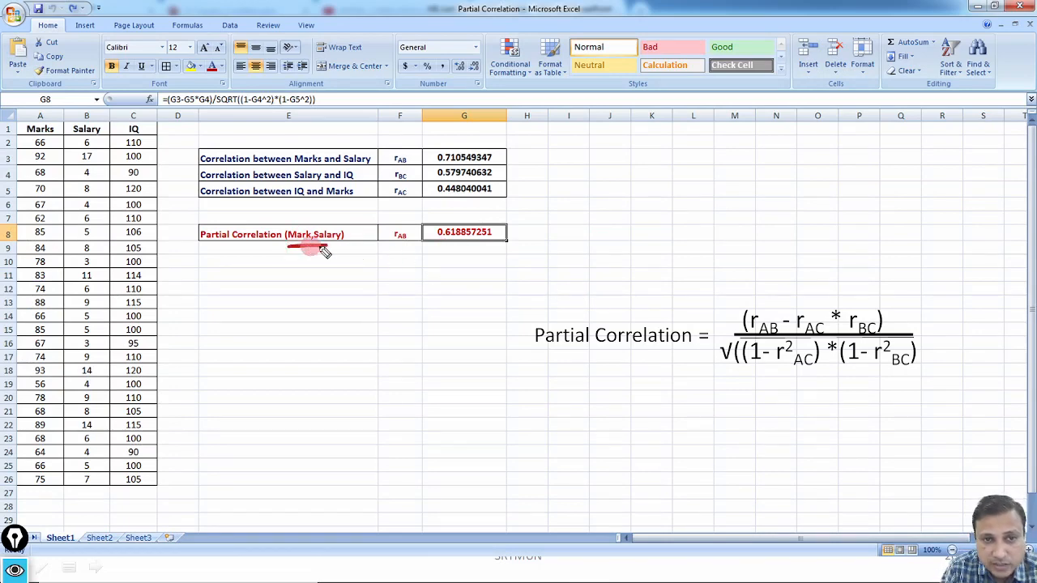
mouse_move(320, 247)
mouse_down()
mouse_move(366, 278)
mouse_move(450, 256)
mouse_move(454, 273)
mouse_up()
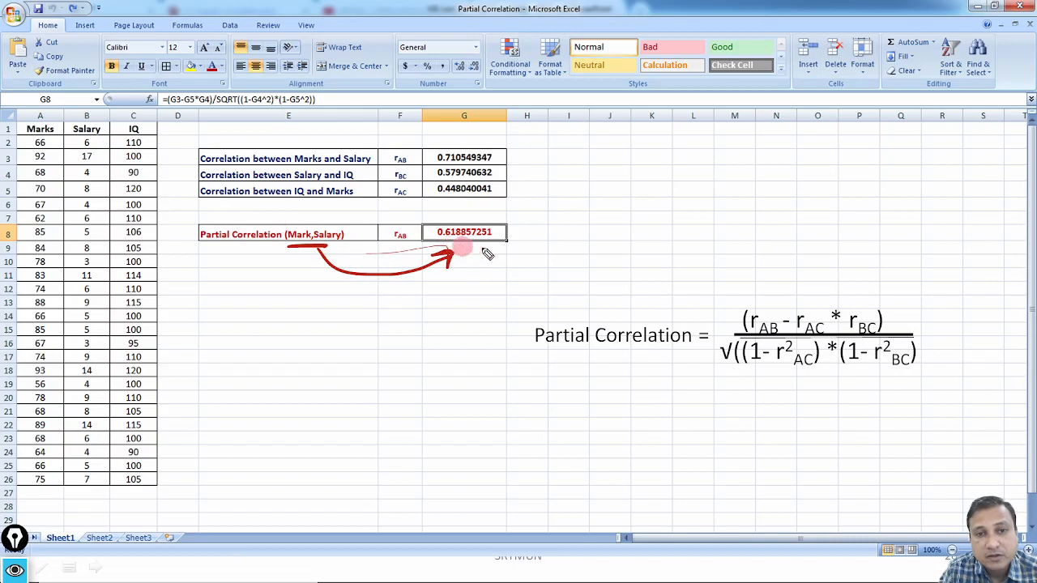
mouse_move(453, 217)
mouse_down()
mouse_move(428, 247)
mouse_move(434, 227)
mouse_up()
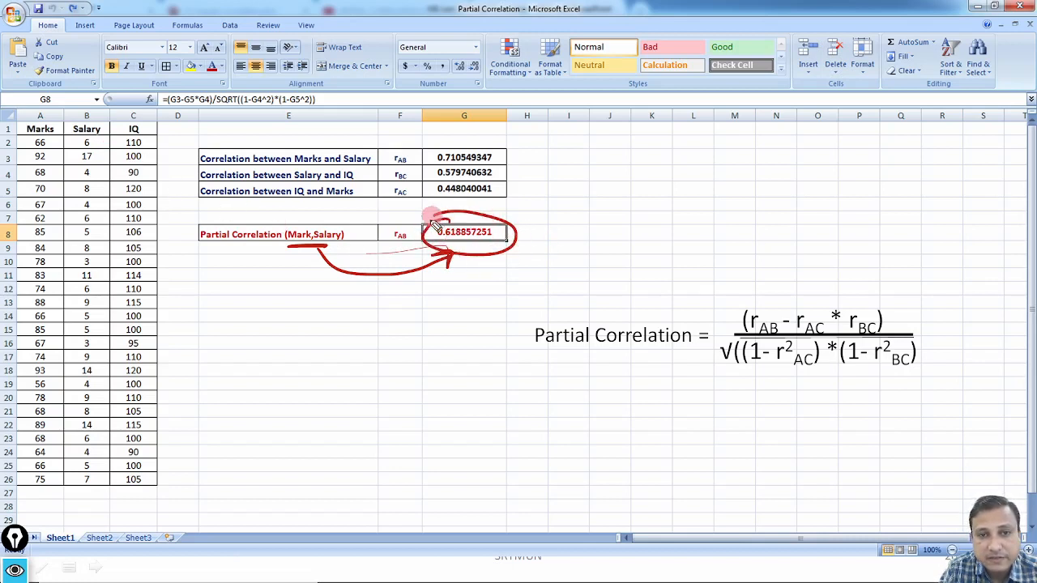
mouse_move(457, 136)
mouse_down()
mouse_move(482, 180)
mouse_move(517, 151)
mouse_move(549, 199)
mouse_move(527, 215)
mouse_up()
drag(518, 144, 523, 157)
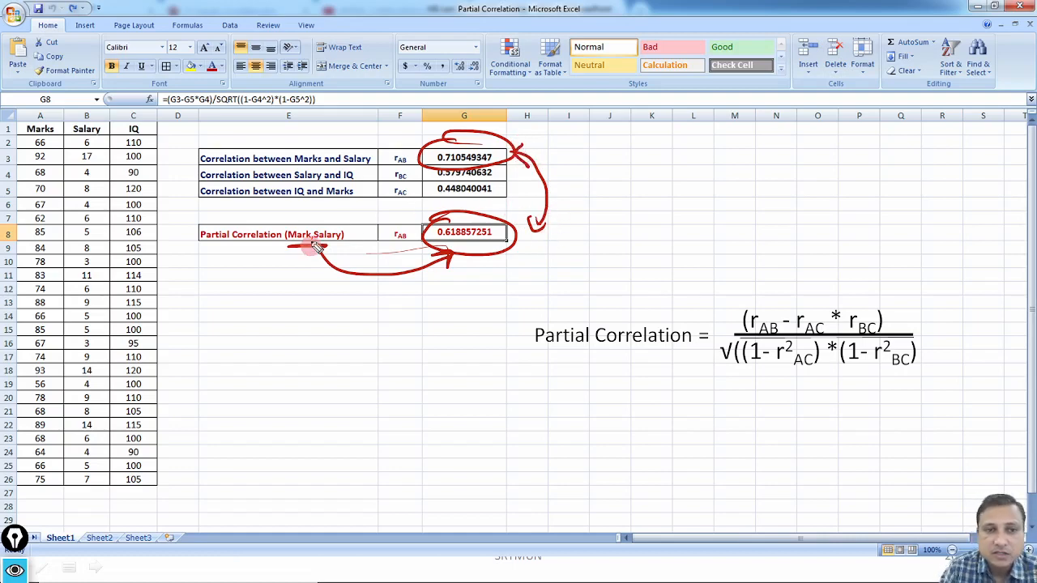
key(e)
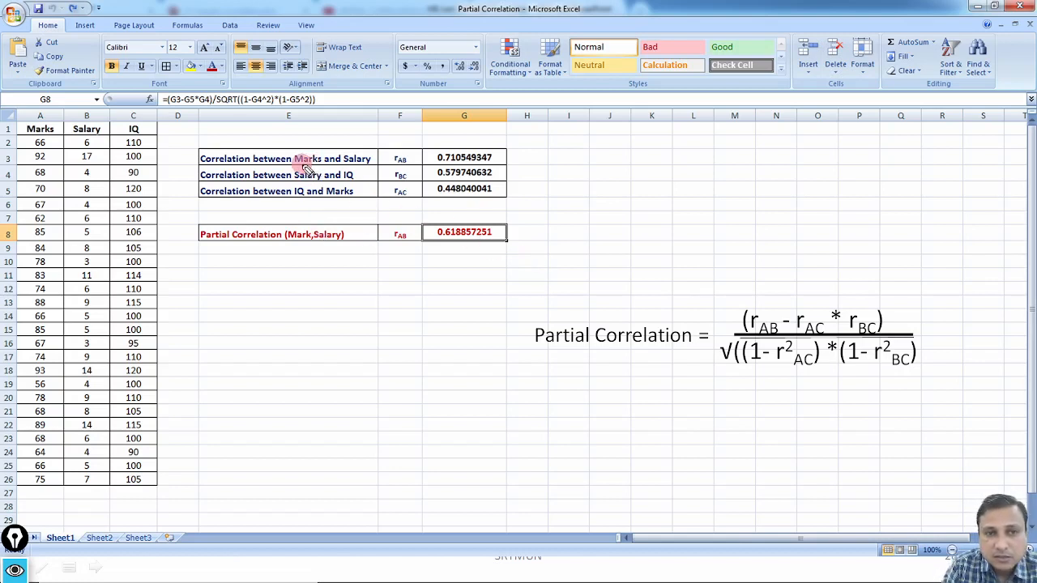
- Underline the Marks and Salary labels in rows 3 and 8, tick both coefficients and circle the IQ heading as the controlled variable
drag(285, 164, 371, 164)
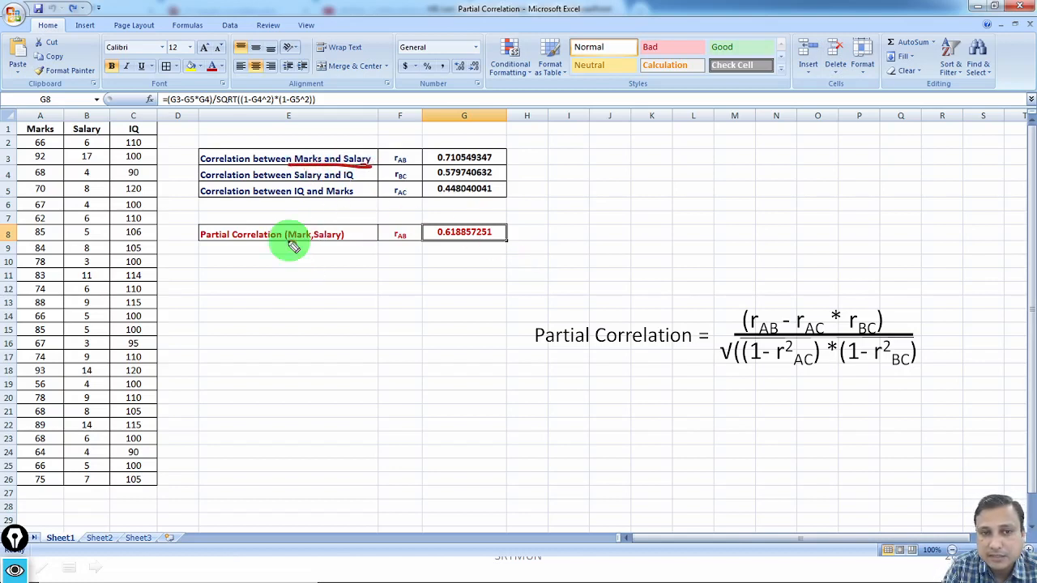
drag(282, 241, 343, 242)
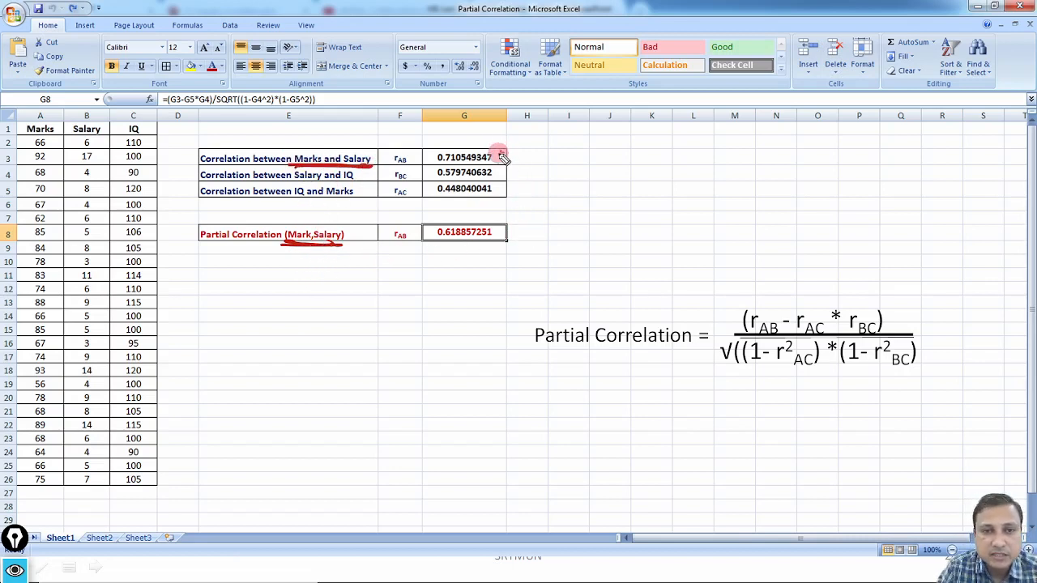
drag(500, 153, 523, 149)
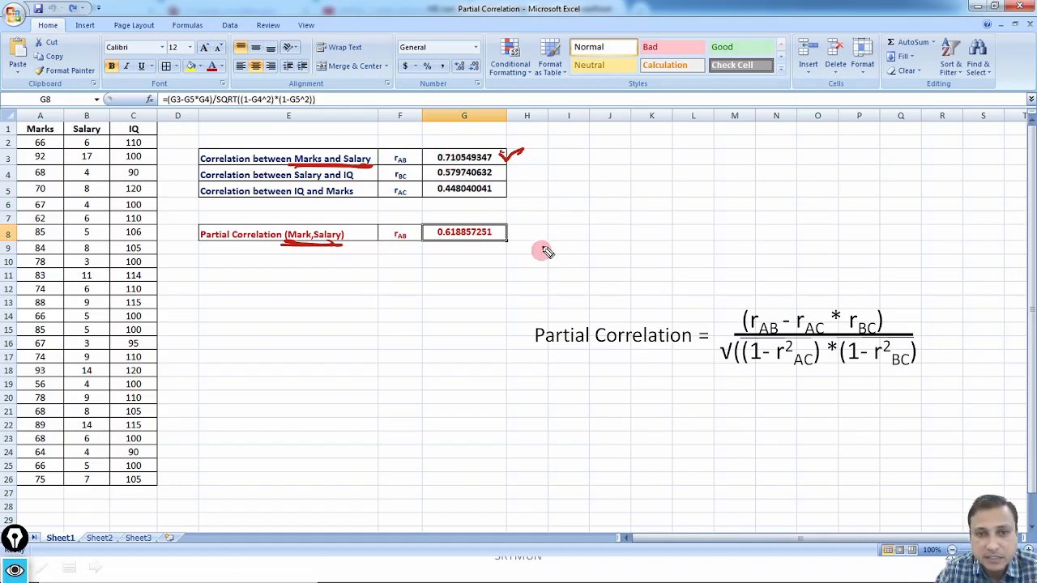
drag(502, 231, 527, 226)
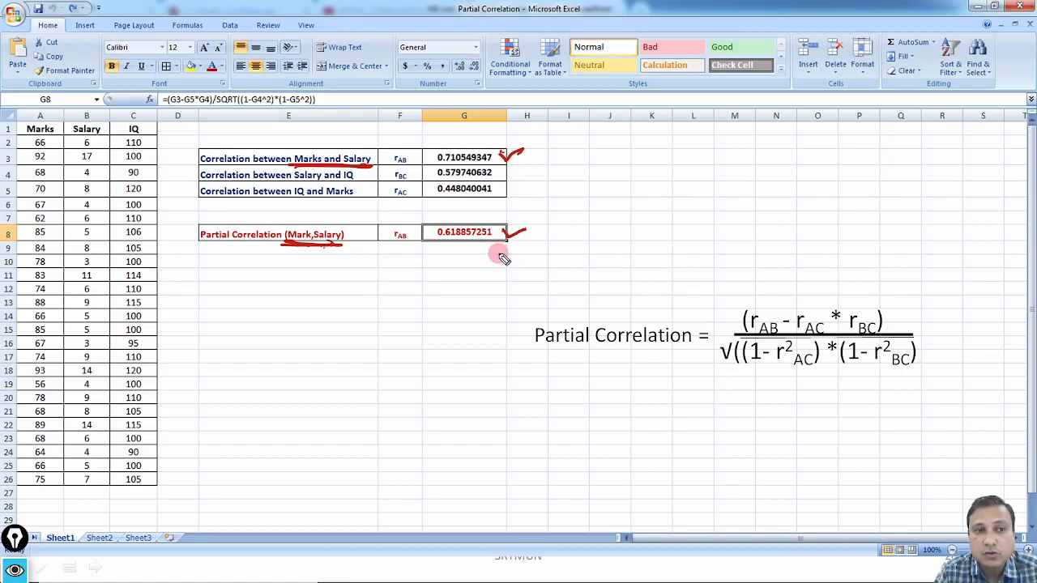
mouse_move(133, 132)
mouse_down()
mouse_move(149, 127)
mouse_move(136, 120)
mouse_up()
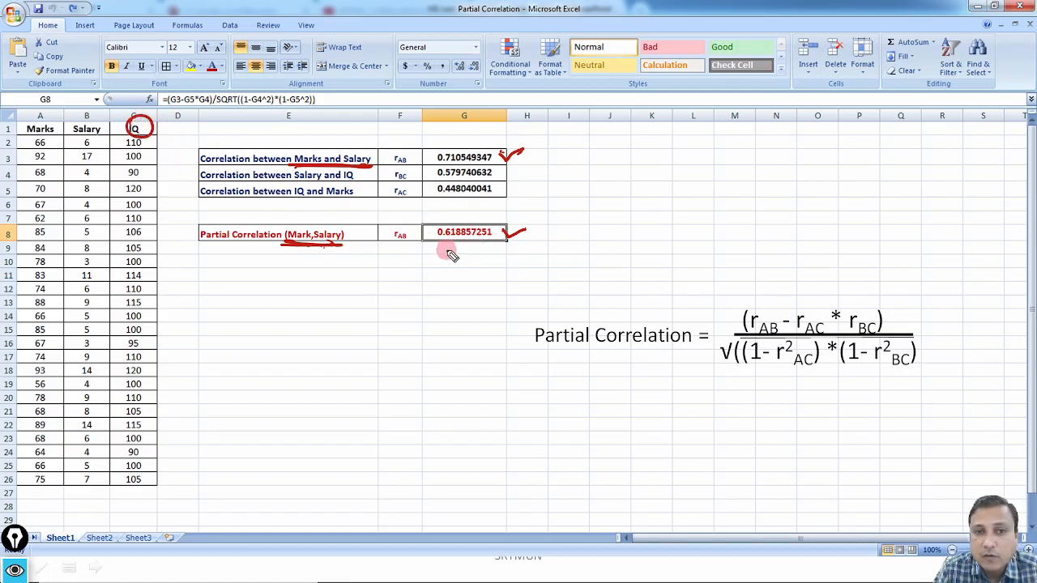
drag(446, 252, 481, 245)
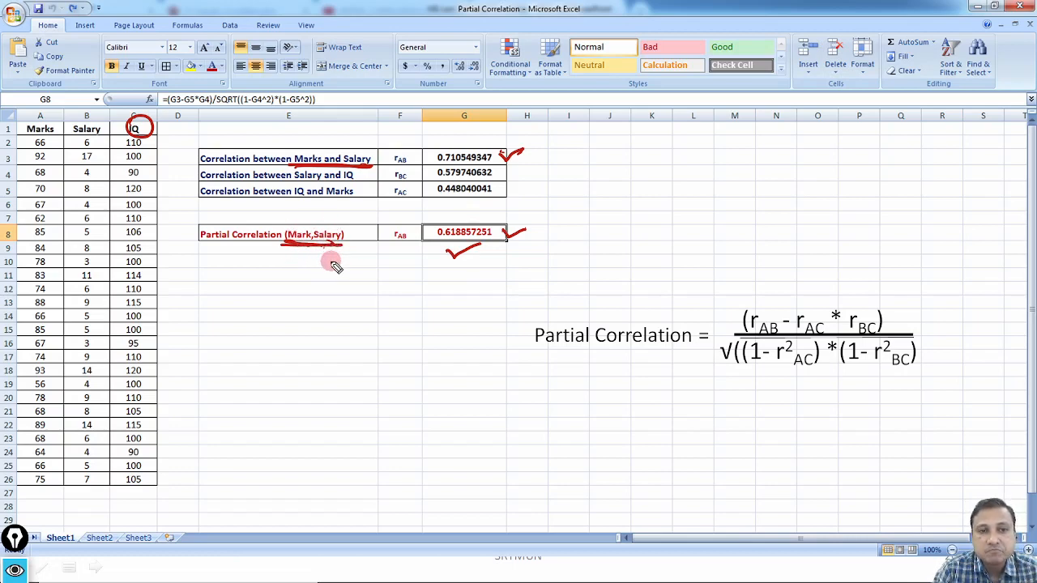
- Handwrite 0.61 with a double underline, link it by arrow to the circled Marks and Salary correlation, and erase the ink
mouse_move(603, 232)
mouse_down()
mouse_move(623, 211)
mouse_move(652, 205)
mouse_move(659, 248)
mouse_move(671, 253)
mouse_up()
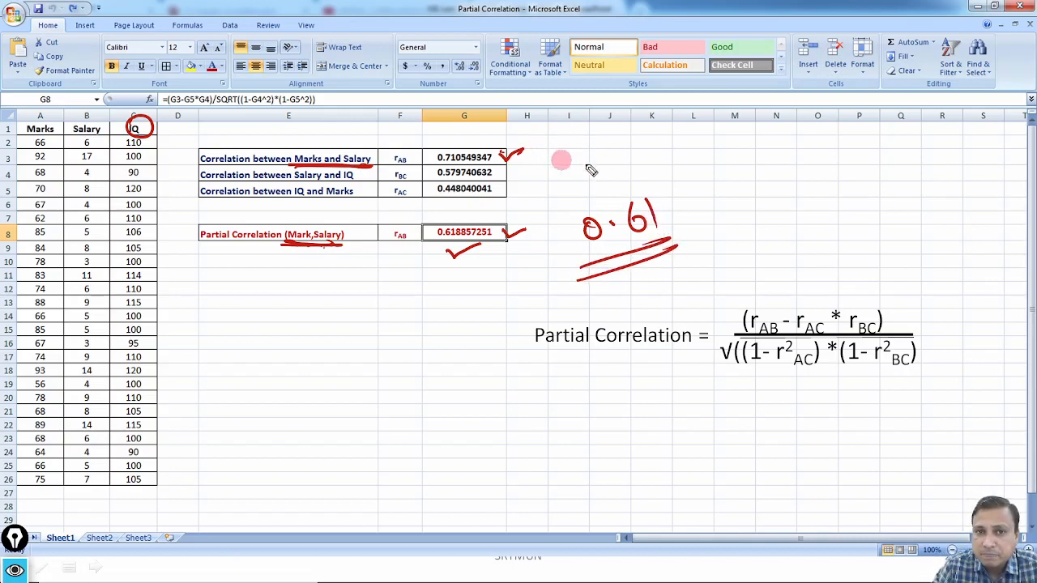
click(622, 198)
mouse_move(508, 154)
mouse_down()
mouse_move(567, 162)
mouse_move(600, 185)
mouse_up()
mouse_move(462, 140)
mouse_down()
mouse_move(424, 163)
mouse_move(437, 145)
mouse_up()
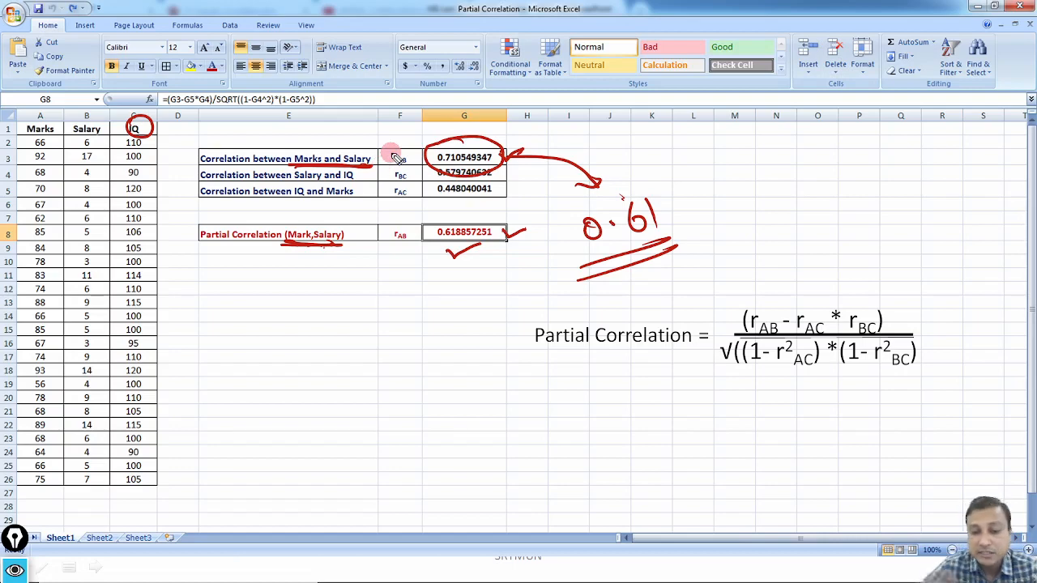
key(e)
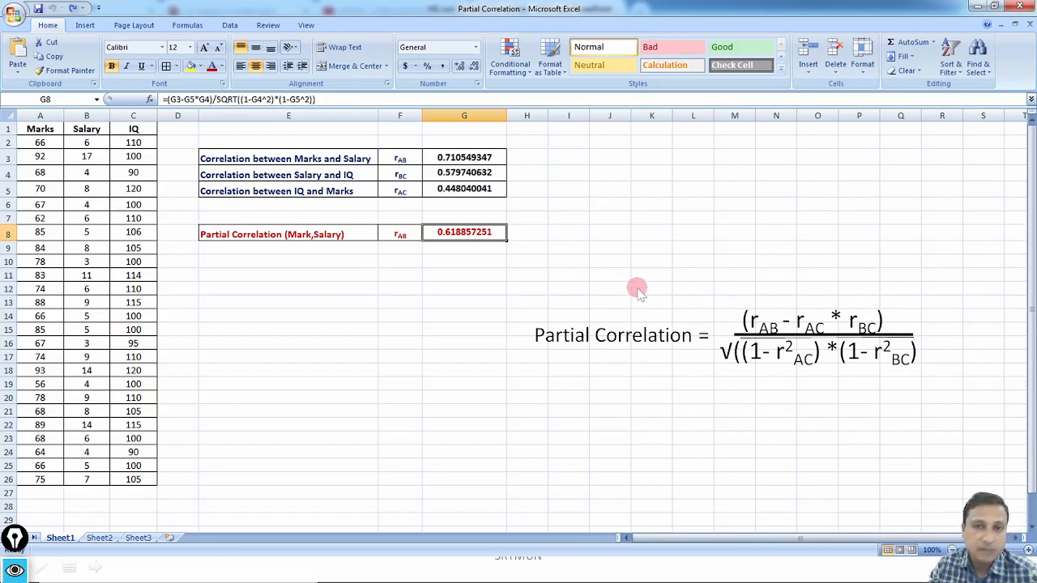
- Switch to SPSS Statistics and open Partial Correlation SPSS.xlsx, importing Sheet1 [A1:C26] with variable names read from the first row
key(alt+Tab)
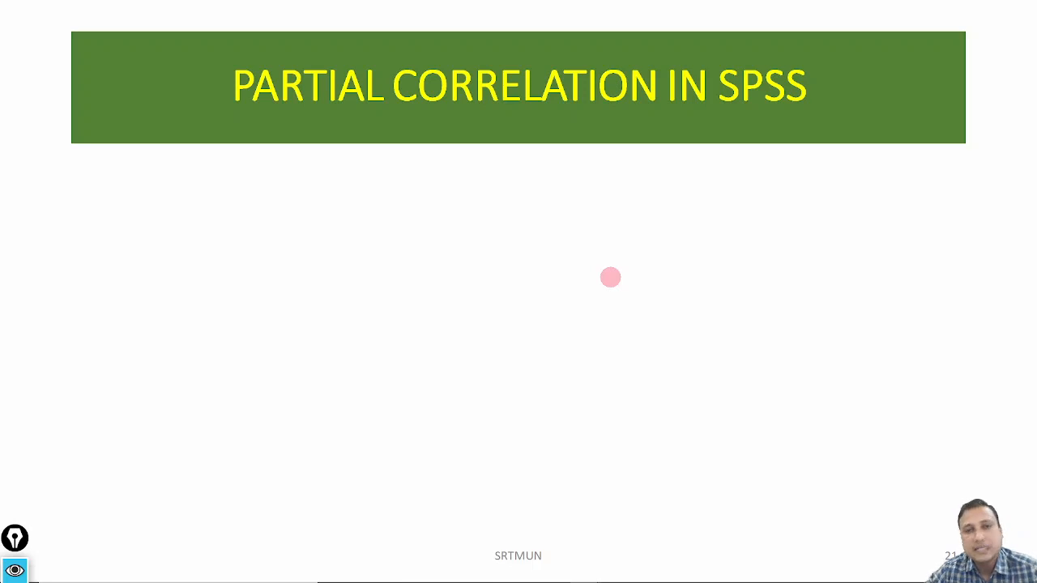
key(alt+Tab)
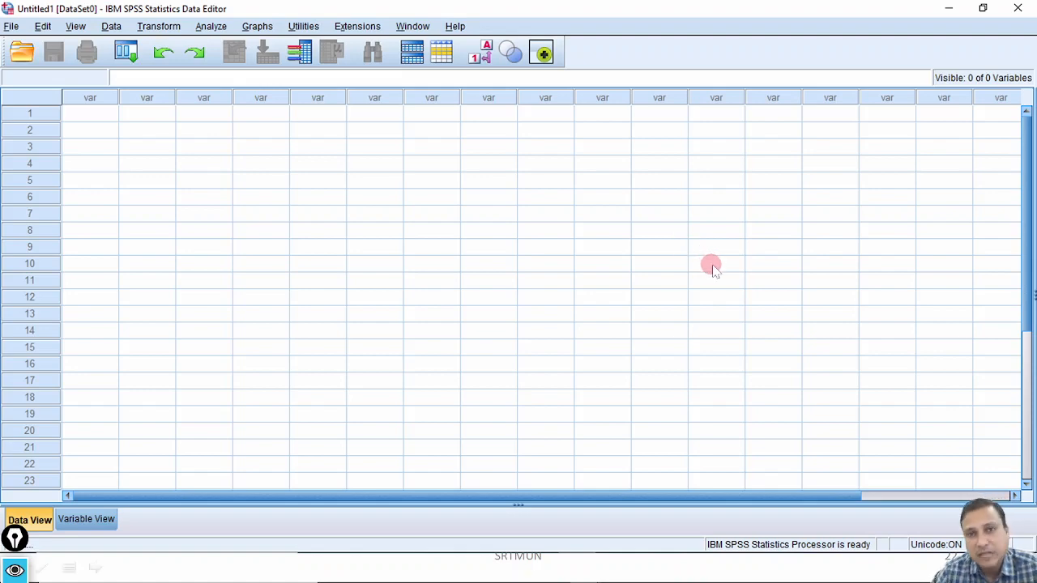
click(11, 26)
mouse_move(32, 64)
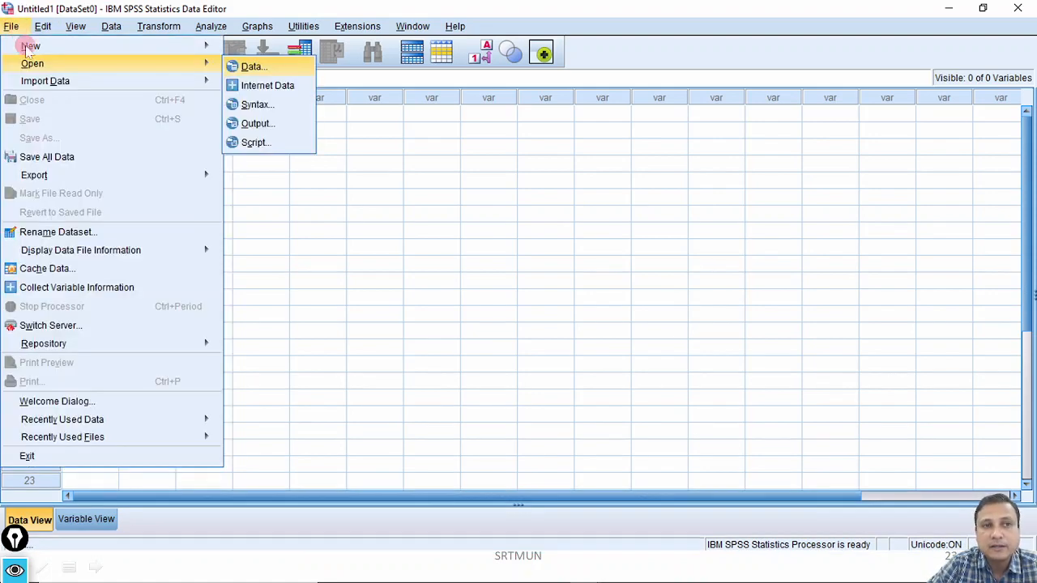
click(289, 66)
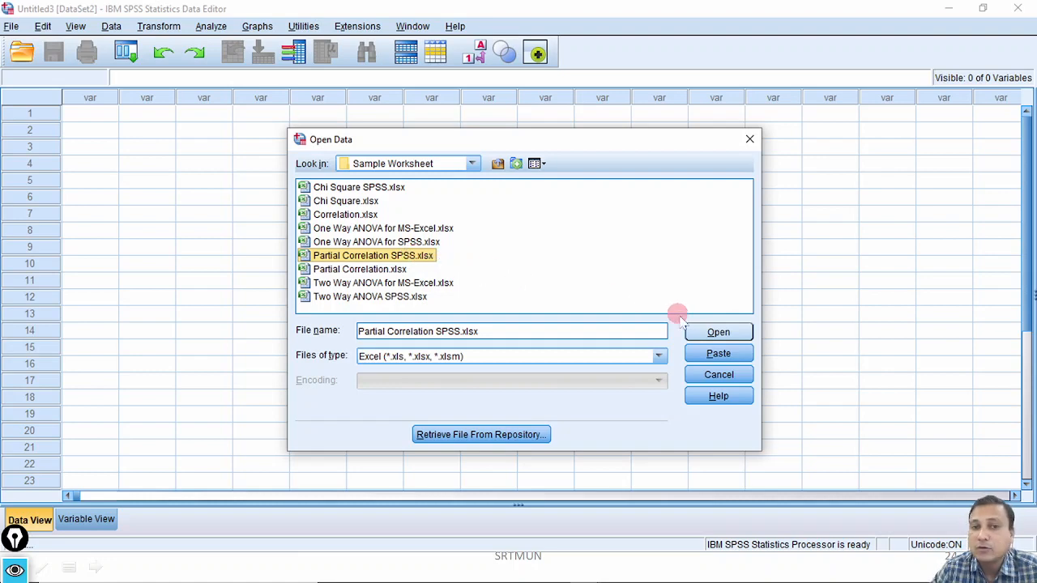
click(734, 332)
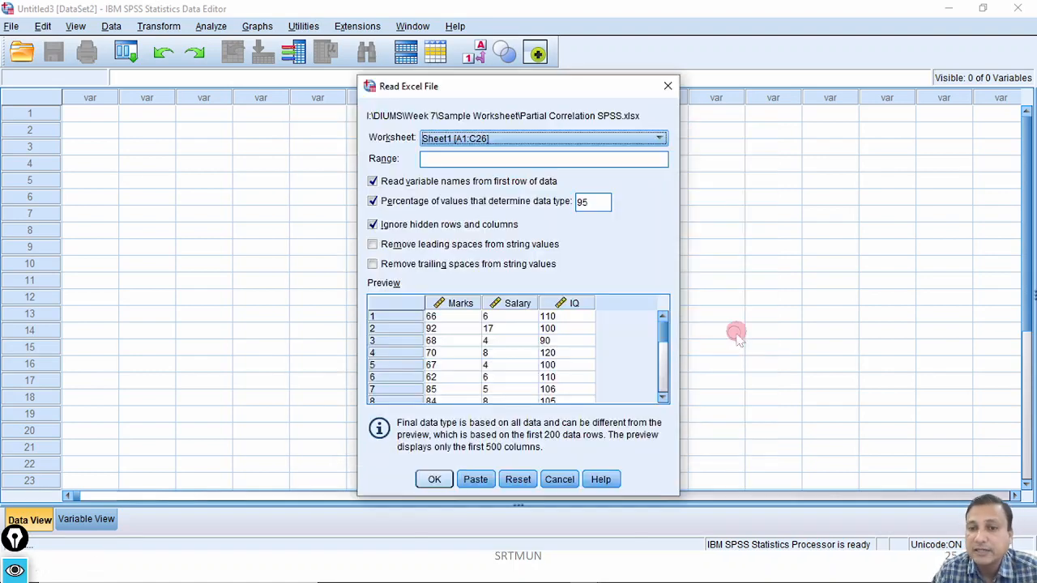
click(429, 479)
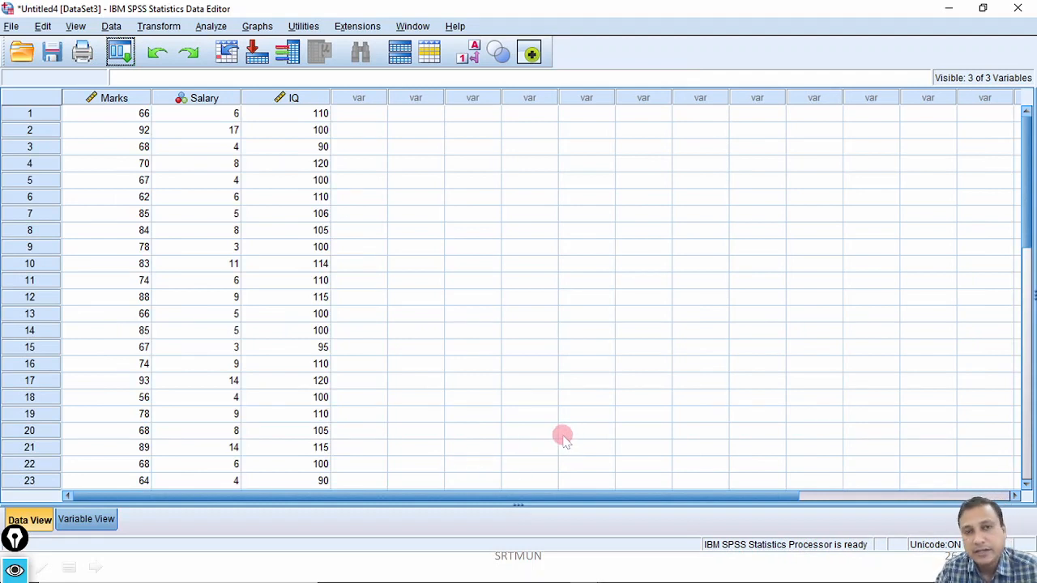
- Label the IQ variable as IQ Level, set Salary's measure to Scale, and return to the data values
click(97, 524)
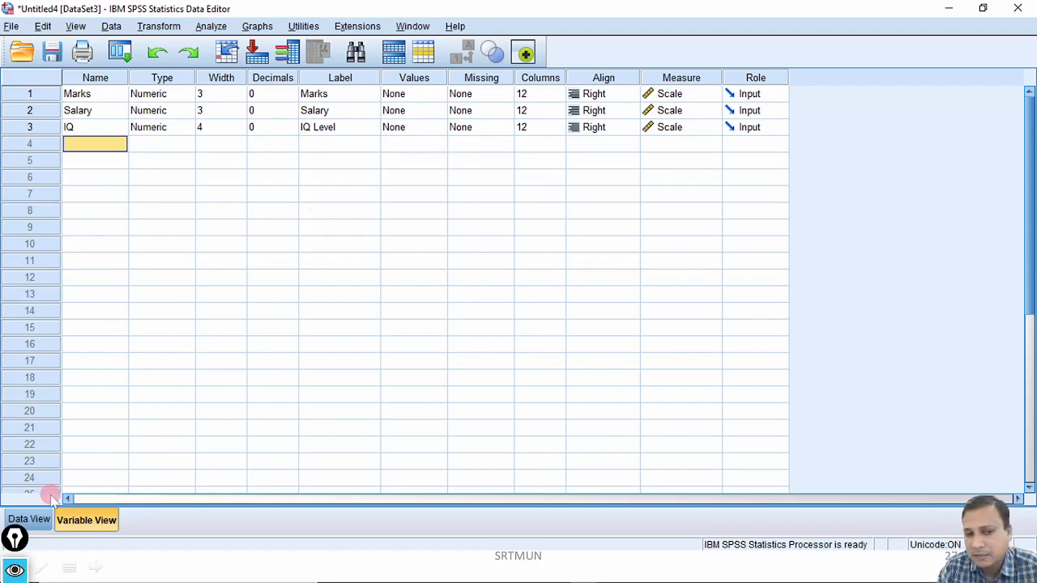
click(29, 519)
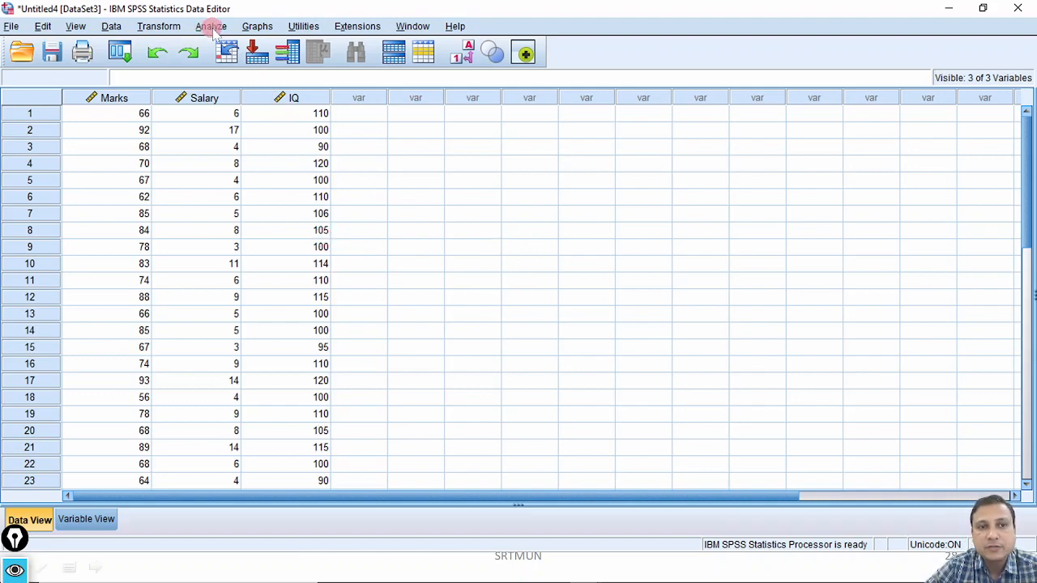
- Bring up the Correlate procedures, ink a tick beside Bivariate and a cross beside Partial, circle both, and erase the ink
click(213, 29)
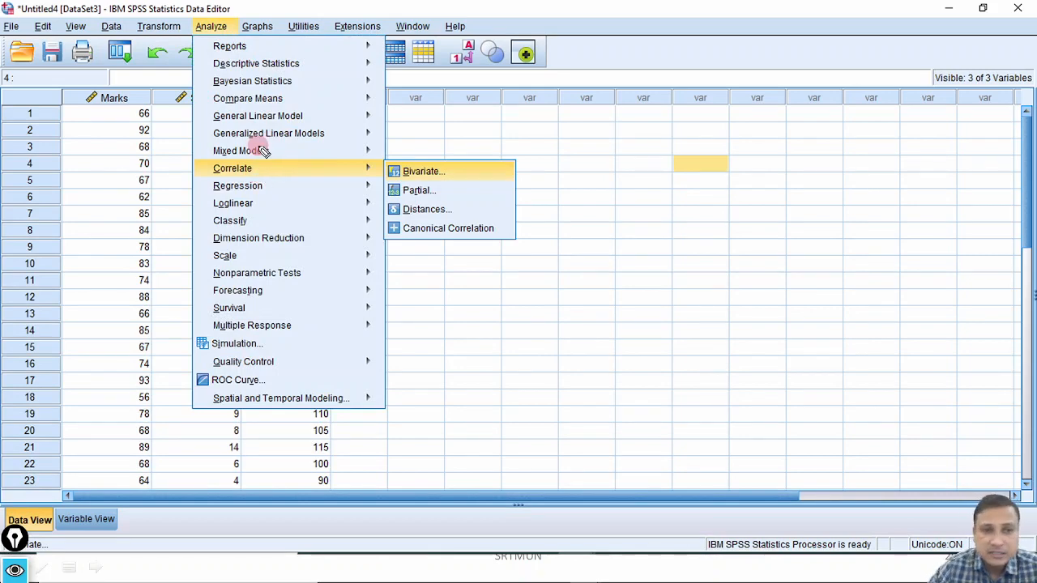
mouse_move(460, 170)
mouse_down()
mouse_move(478, 166)
mouse_move(465, 185)
mouse_up()
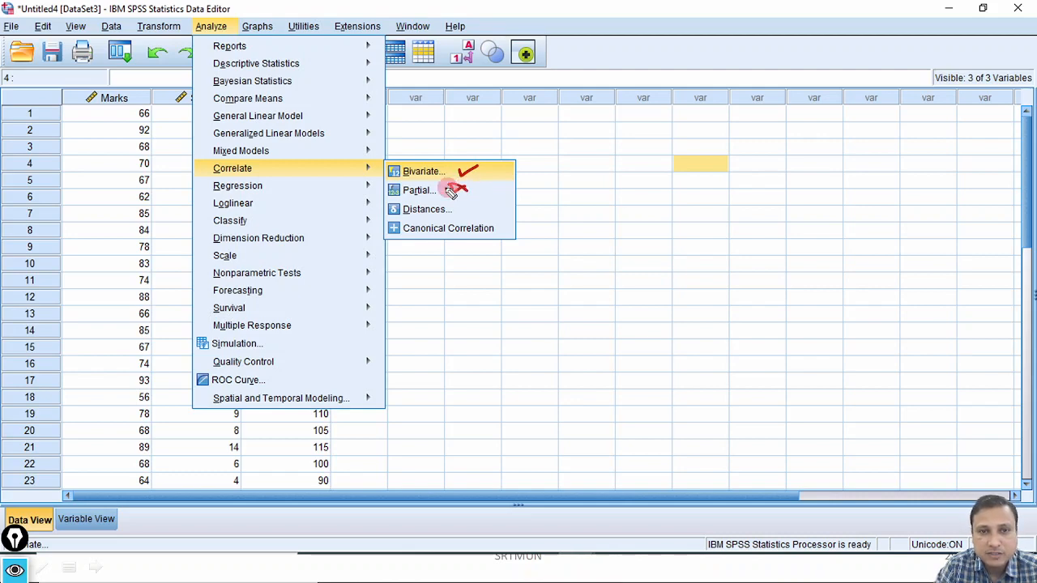
mouse_move(429, 156)
mouse_down()
mouse_move(402, 159)
mouse_move(397, 201)
mouse_move(413, 189)
mouse_up()
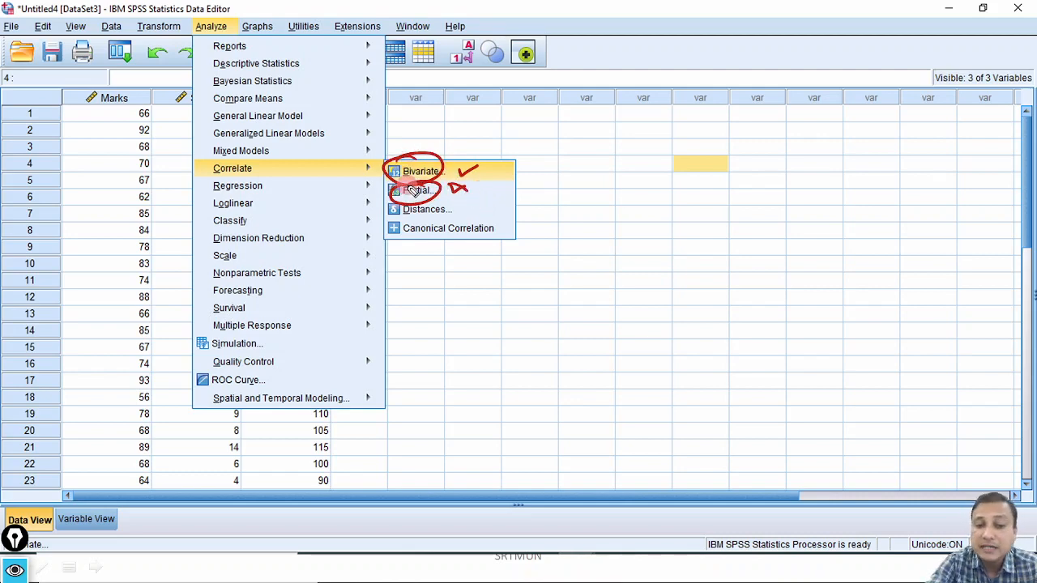
key(ctrl+shift+7)
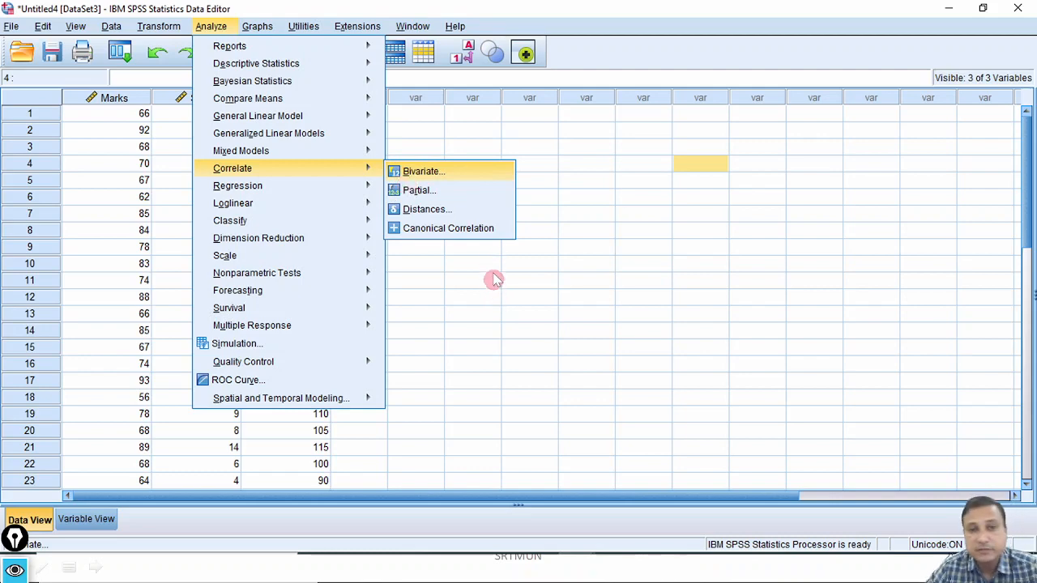
- Run a two-tailed Pearson bivariate correlation of Marks and Salary, first inking a mark on the Variables label and an arrow into its box
click(459, 172)
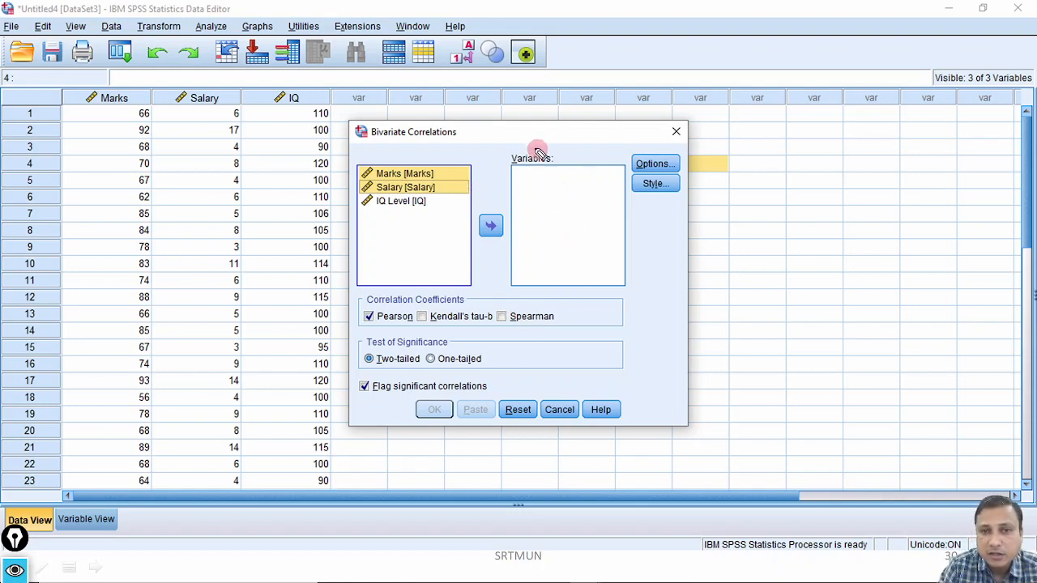
mouse_move(506, 151)
mouse_down()
mouse_move(545, 145)
mouse_move(557, 166)
mouse_up()
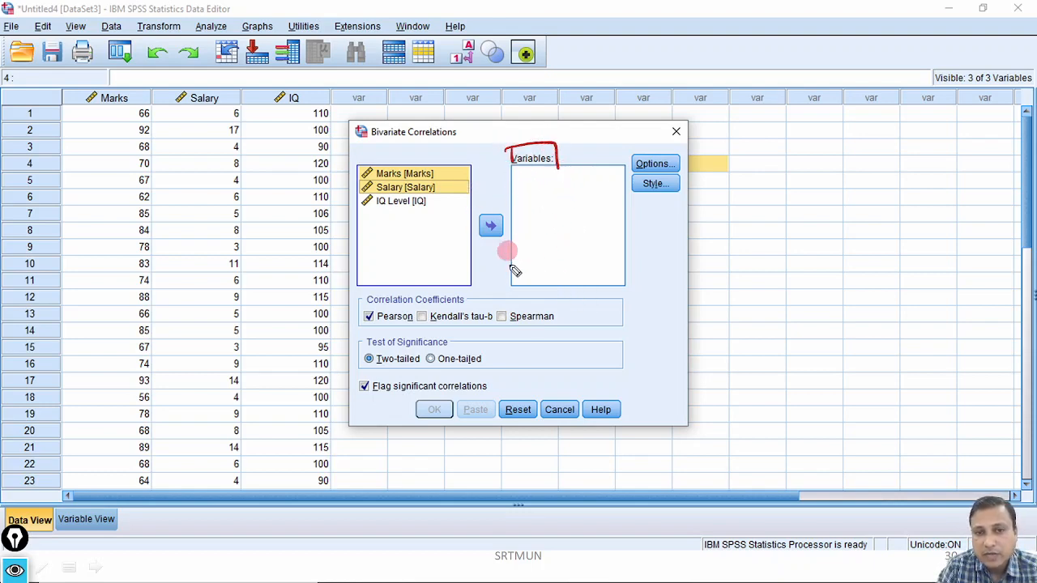
mouse_move(445, 170)
mouse_down()
mouse_move(457, 180)
mouse_move(443, 195)
mouse_move(485, 189)
mouse_move(525, 203)
mouse_up()
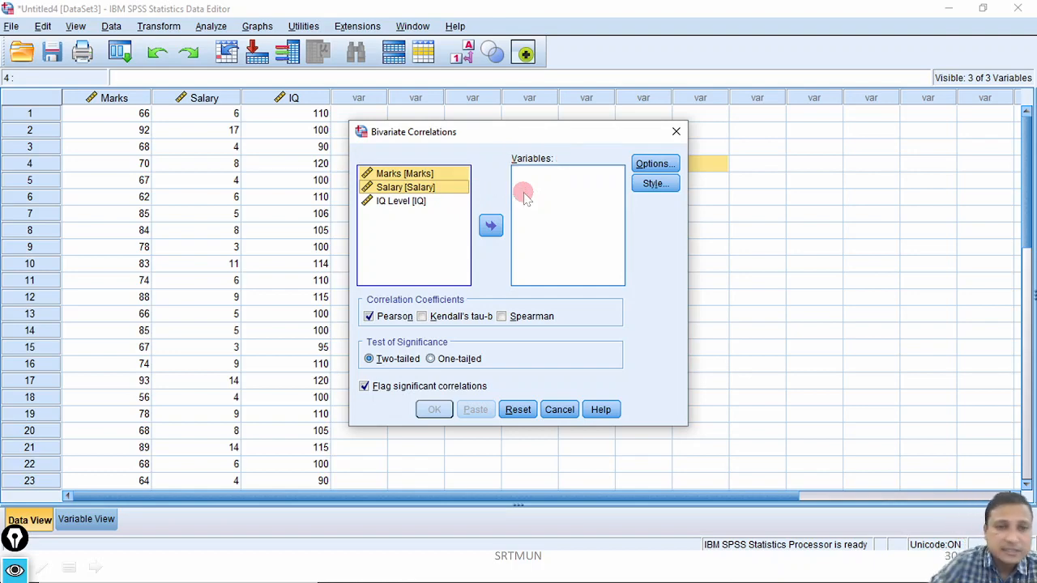
click(491, 225)
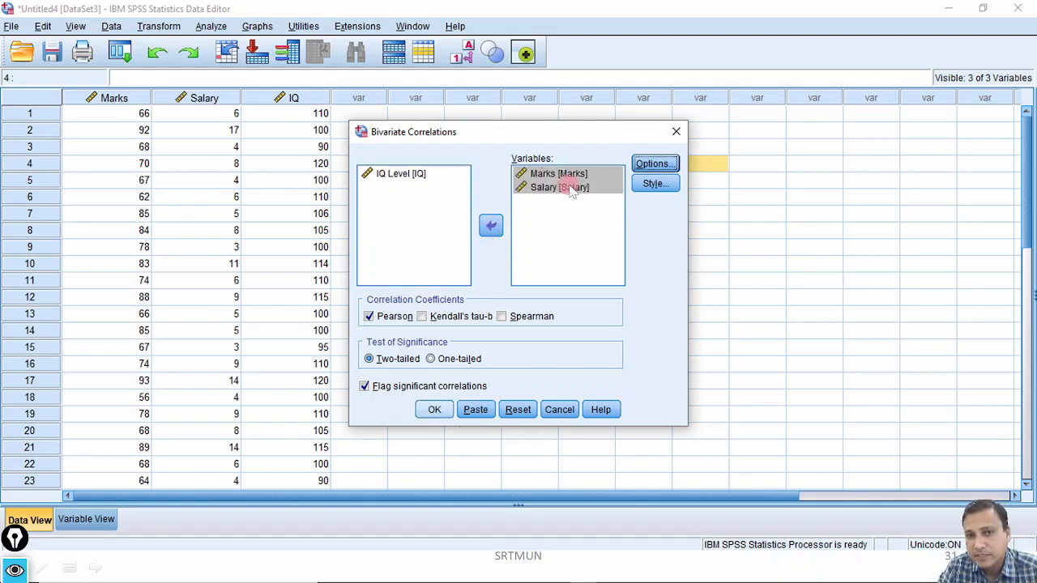
click(434, 409)
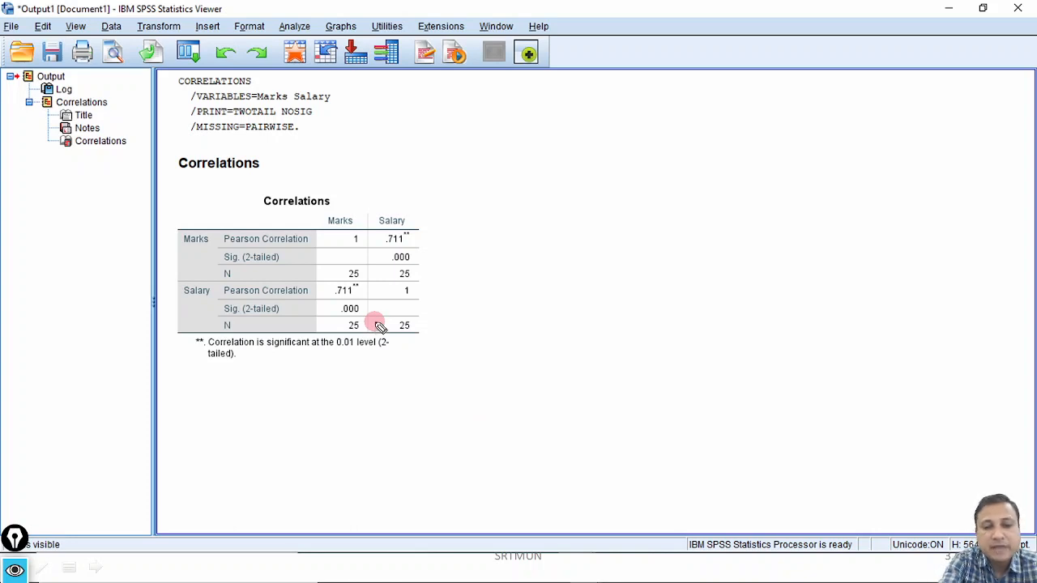
- Circle the Marks–Salary Pearson coefficient, draw an arrow from the Salary heading to the Marks row label, and clear the ink
mouse_move(389, 221)
mouse_down()
mouse_move(423, 250)
mouse_move(403, 226)
mouse_up()
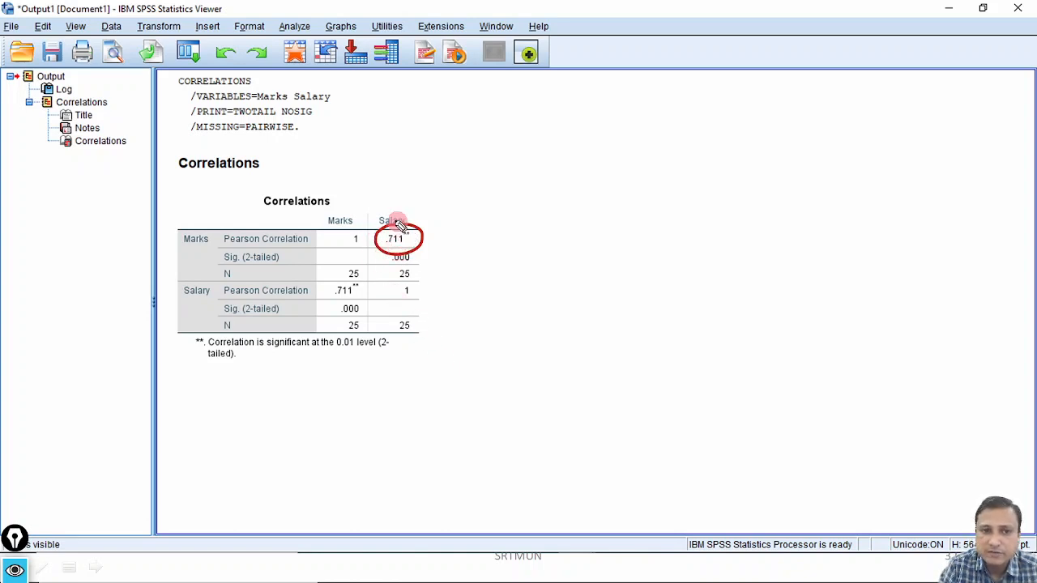
mouse_move(393, 213)
mouse_down()
mouse_move(327, 200)
mouse_move(199, 238)
mouse_move(222, 240)
mouse_up()
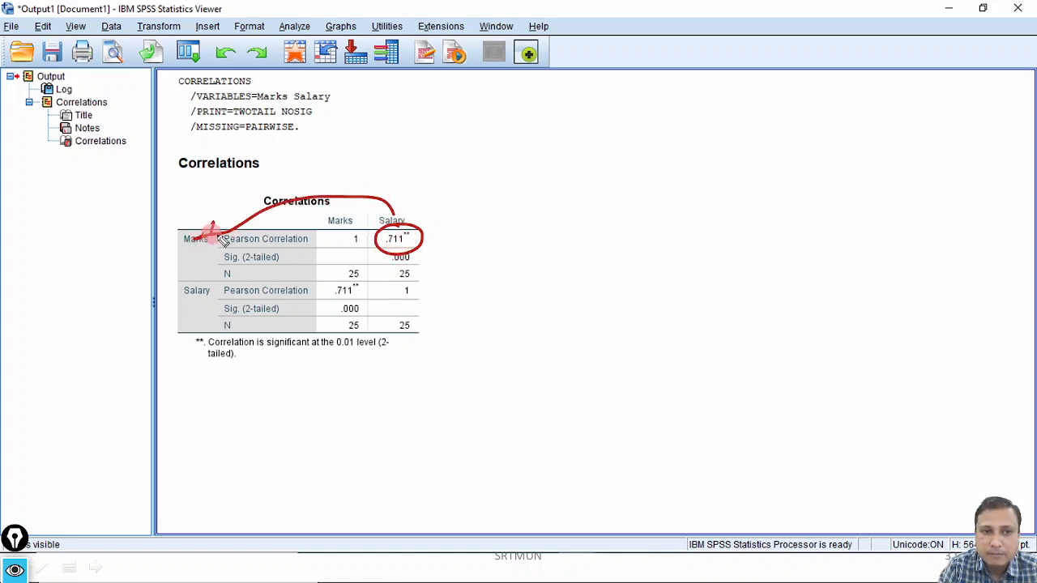
key(Escape)
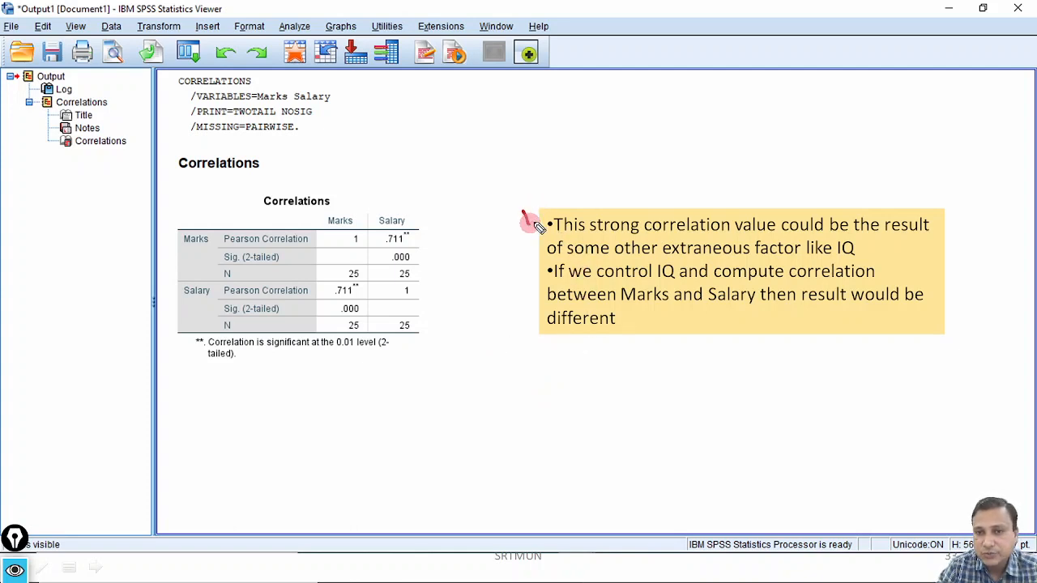
- Tick the first bullet of the yellow note and underline "value", "some other extraneous" and "IQ" in it
drag(524, 215, 550, 210)
drag(734, 234, 776, 233)
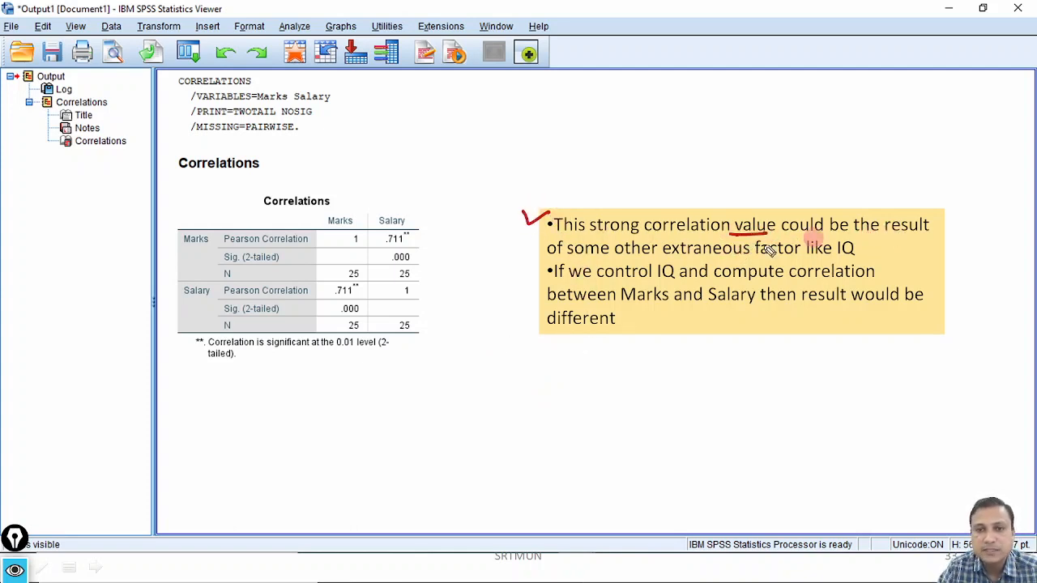
drag(567, 256, 758, 257)
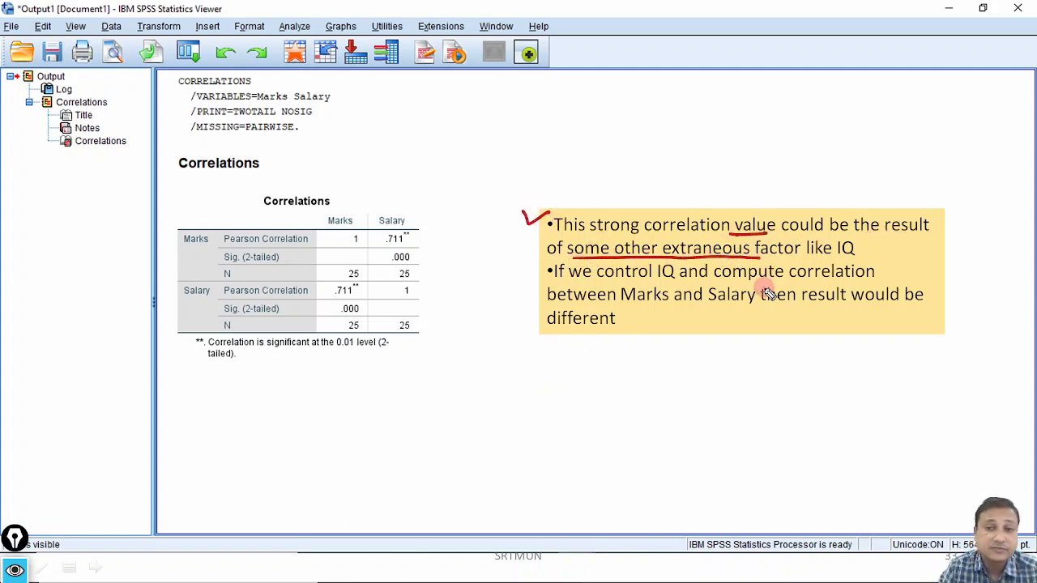
drag(837, 257, 855, 256)
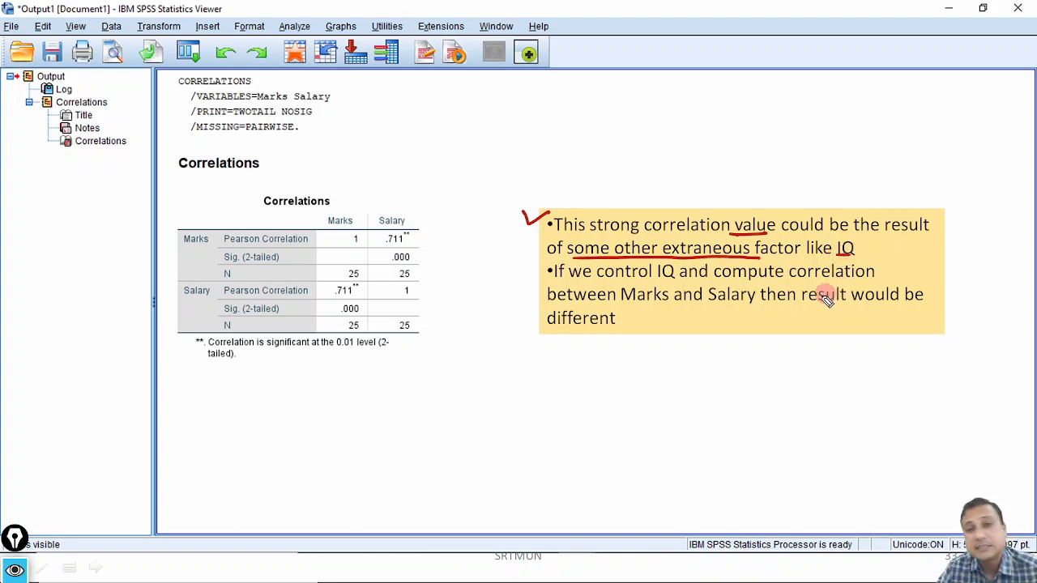
- Box the Marks–Salary Pearson coefficient, handwrite IQ beside the table with an arrow to the box, and clear the ink
mouse_move(381, 234)
mouse_down()
mouse_move(375, 243)
mouse_move(419, 243)
mouse_move(399, 233)
mouse_move(384, 247)
mouse_up()
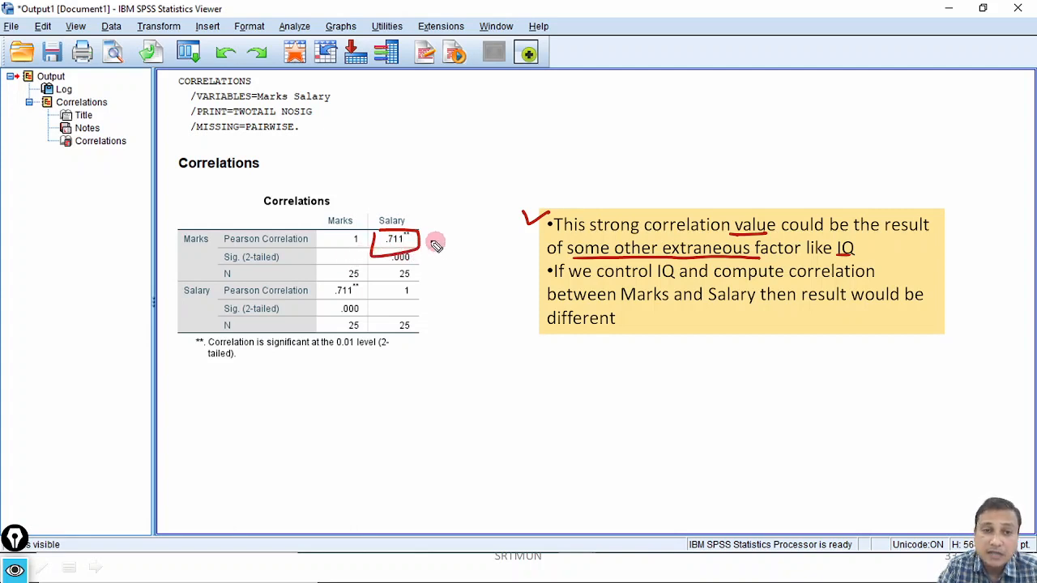
mouse_move(449, 204)
mouse_down()
mouse_move(460, 209)
mouse_move(486, 186)
mouse_move(495, 209)
mouse_move(475, 216)
mouse_up()
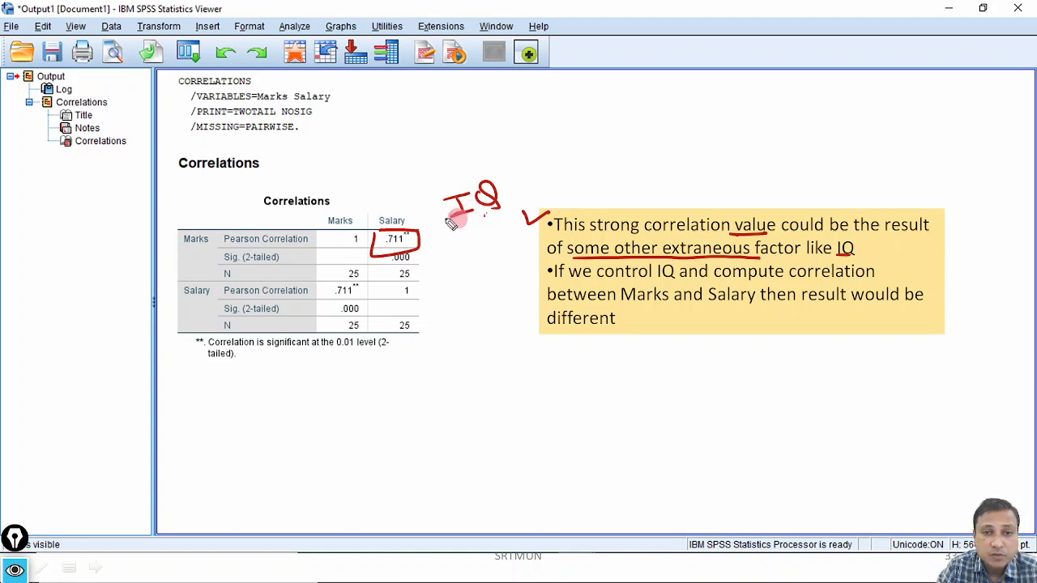
drag(374, 232, 364, 241)
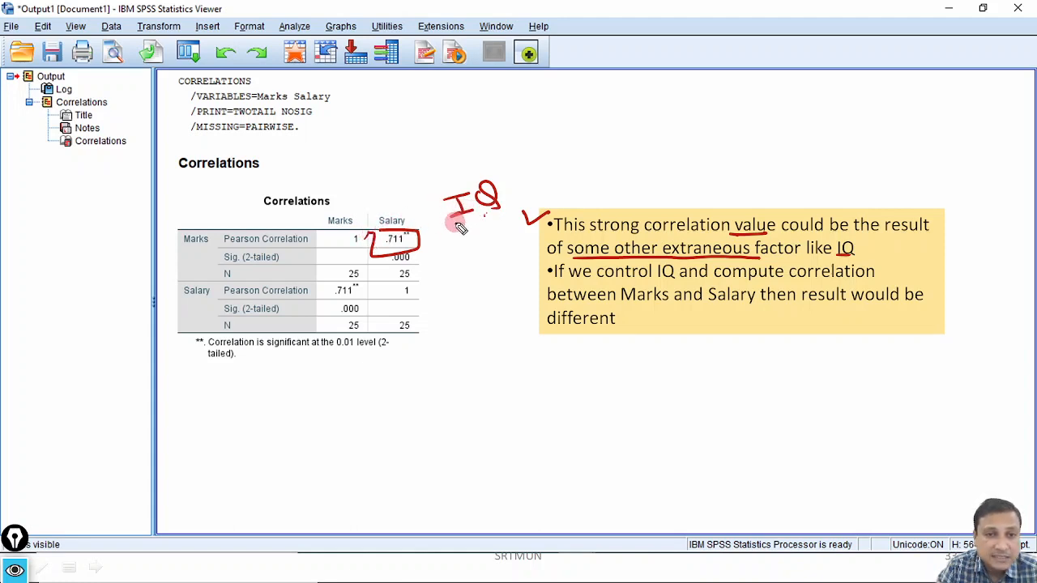
drag(457, 223, 423, 233)
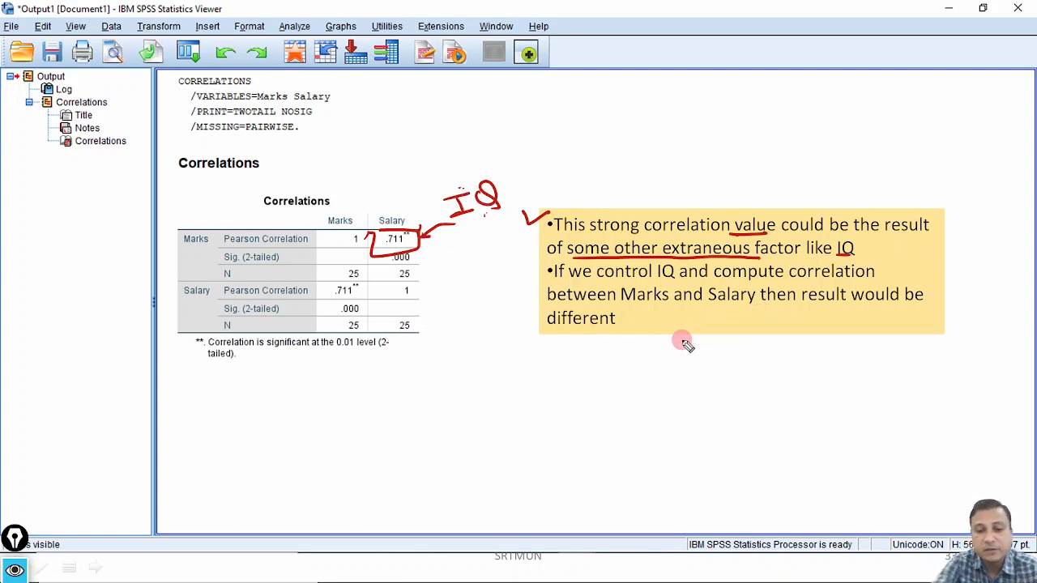
key(Escape)
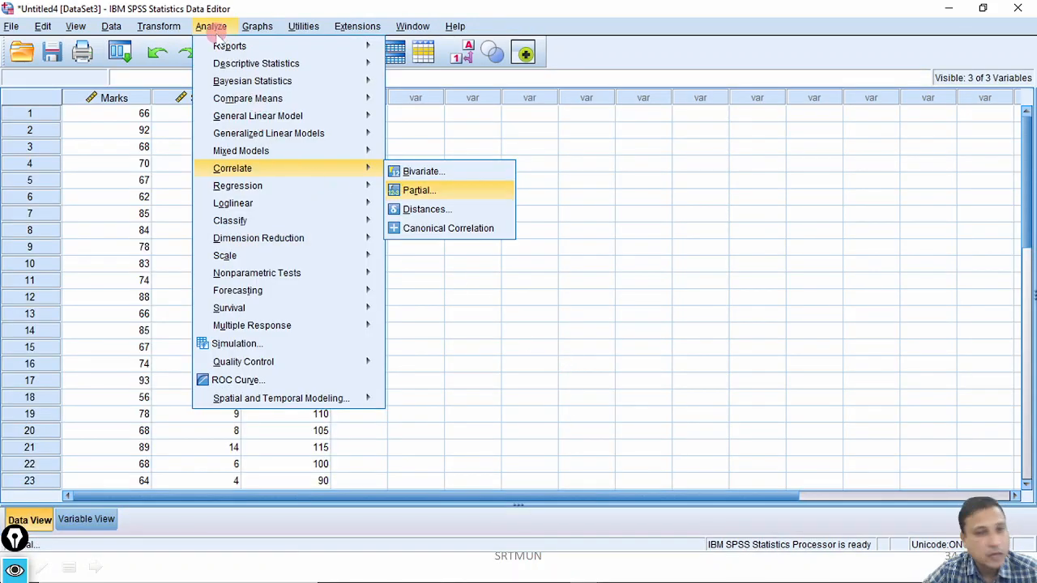
- Open the Partial Correlations dialog, ink a box around Variables and an arrow to Controlling for, and erase the ink
click(456, 192)
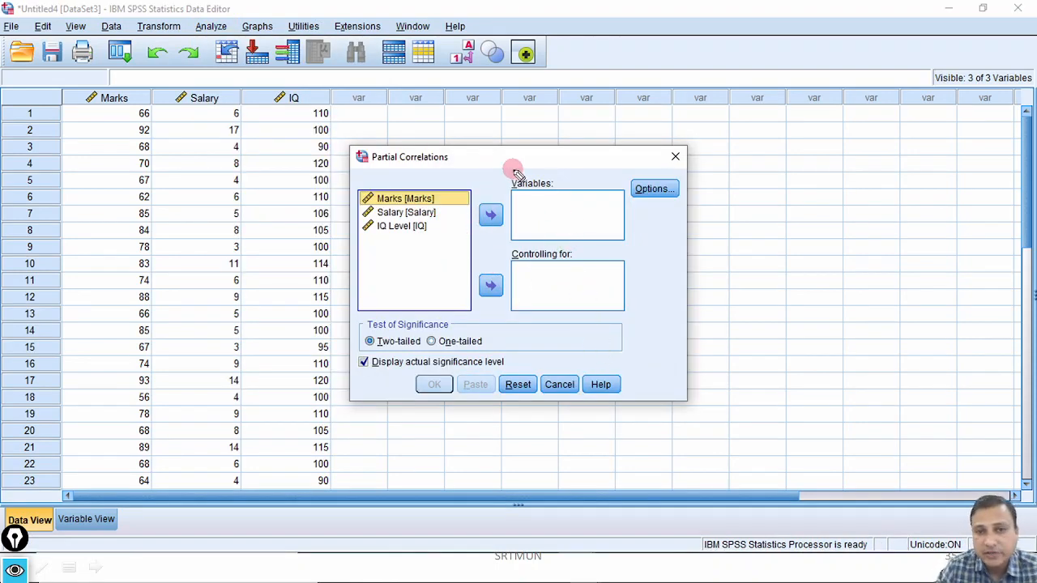
mouse_move(503, 185)
mouse_down()
mouse_move(573, 170)
mouse_move(504, 187)
mouse_move(571, 184)
mouse_up()
drag(487, 253, 505, 254)
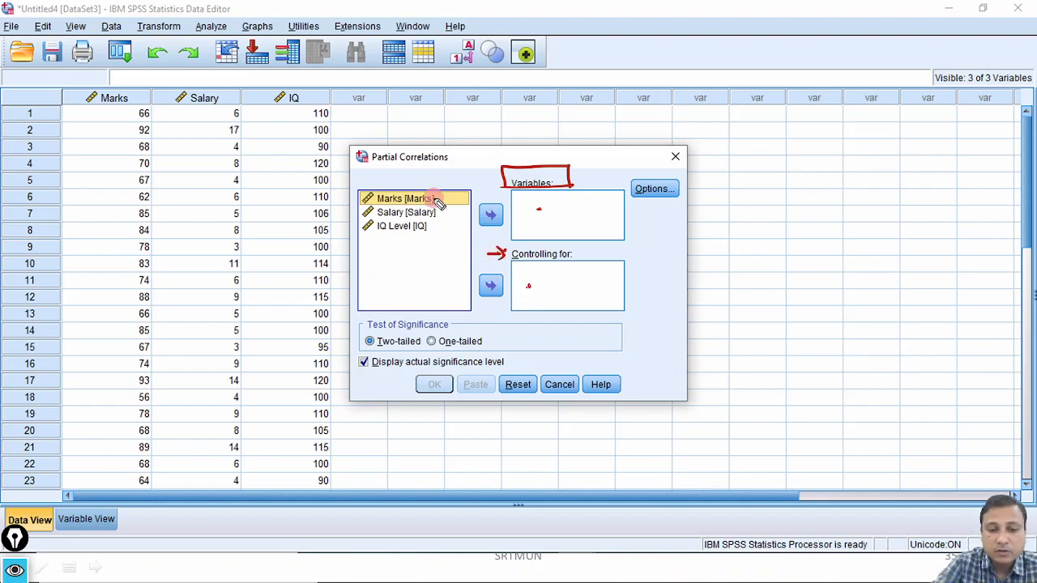
key(ctrl+shift+7)
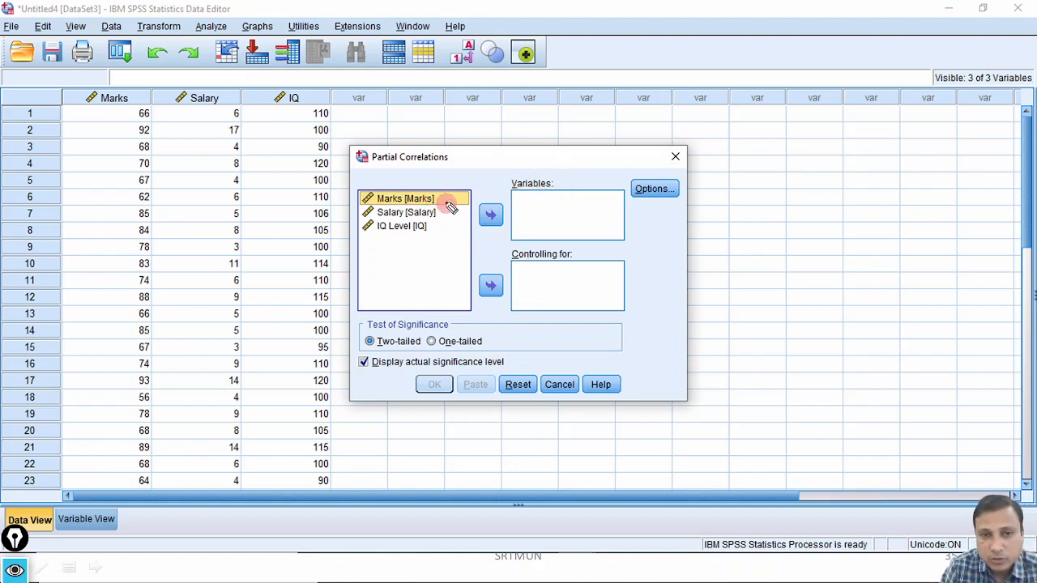
- Draw arrows from Marks and Salary to the Variables box and from IQ Level to Controlling for, then erase them
mouse_move(438, 197)
mouse_down()
mouse_move(450, 215)
mouse_move(495, 197)
mouse_move(542, 210)
mouse_move(541, 218)
mouse_up()
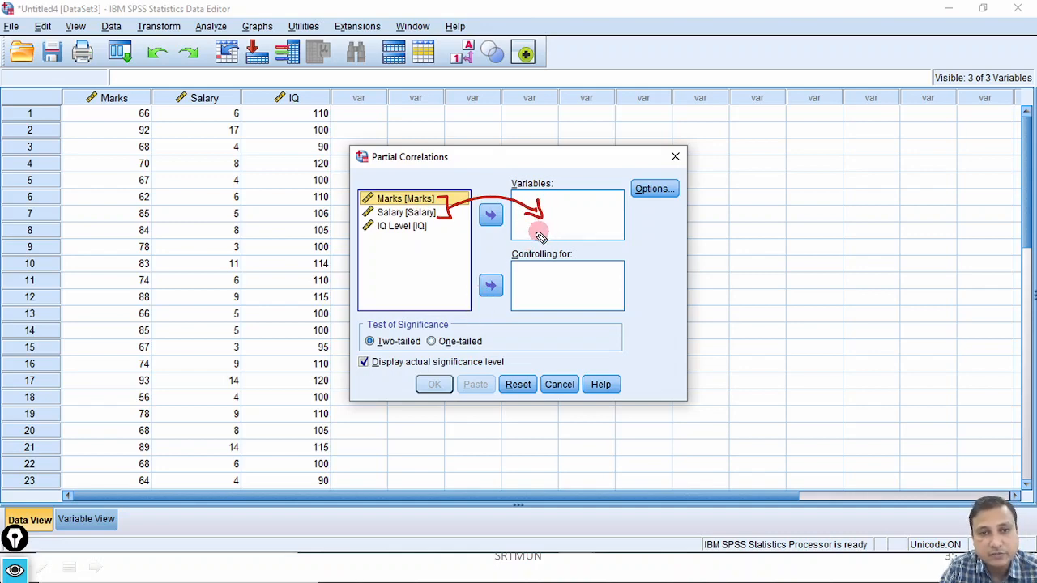
mouse_move(415, 230)
mouse_down()
mouse_move(546, 278)
mouse_move(556, 271)
mouse_up()
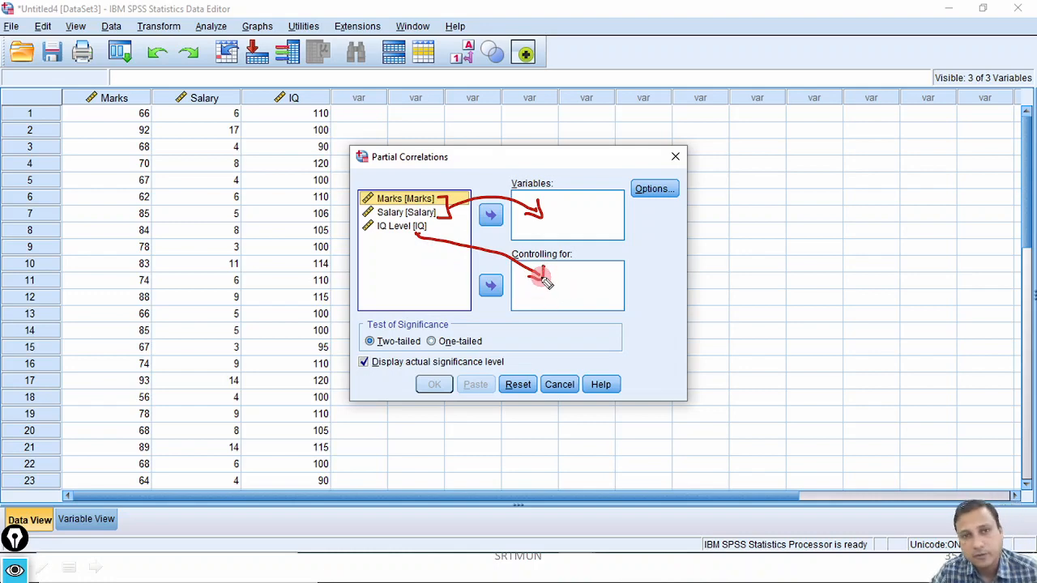
key(ctrl+shift+7)
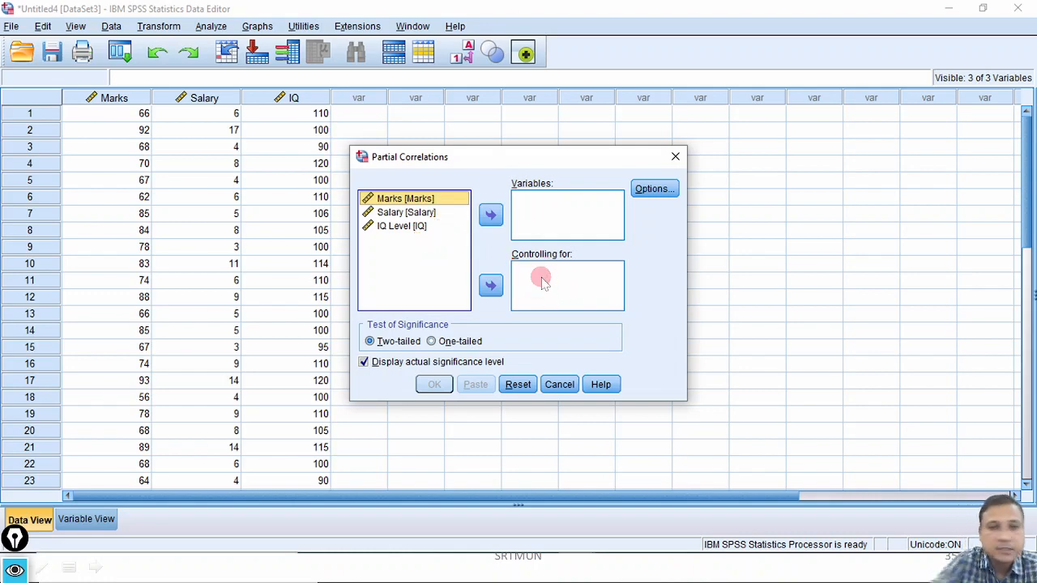
- Run a two-tailed partial correlation of Marks and Salary controlling for IQ Level
drag(430, 199, 437, 215)
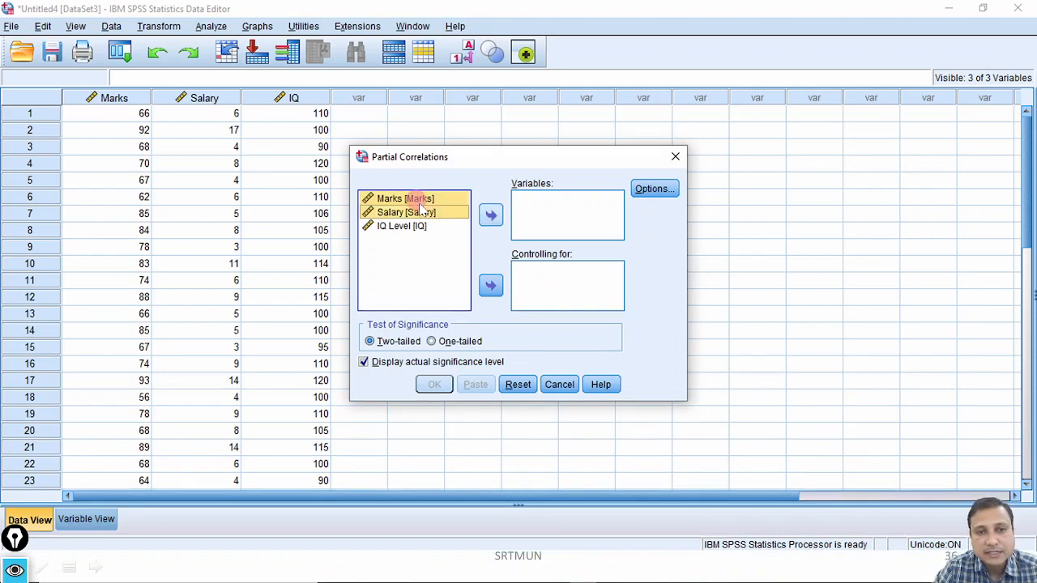
click(489, 215)
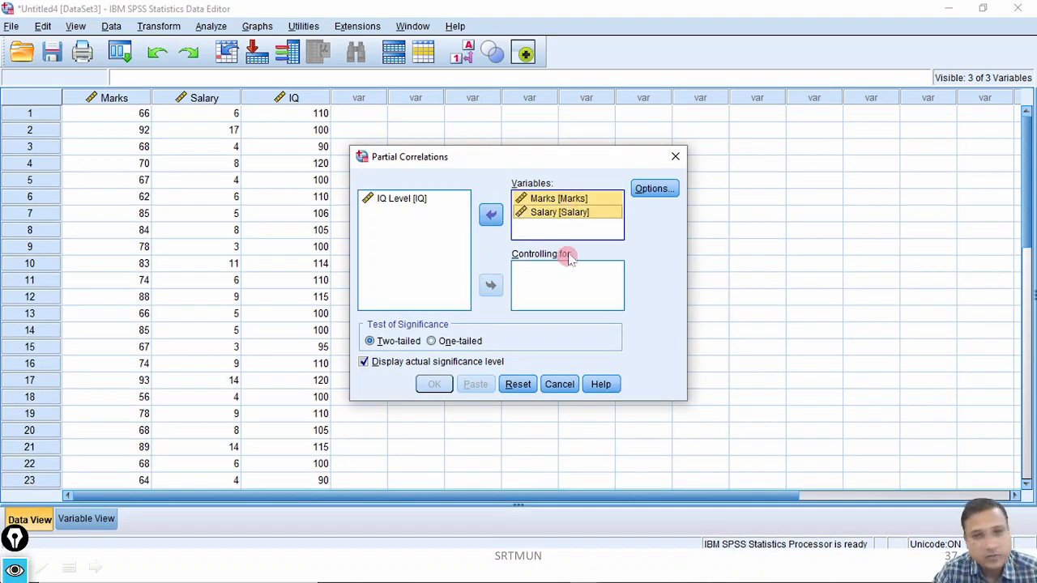
click(399, 203)
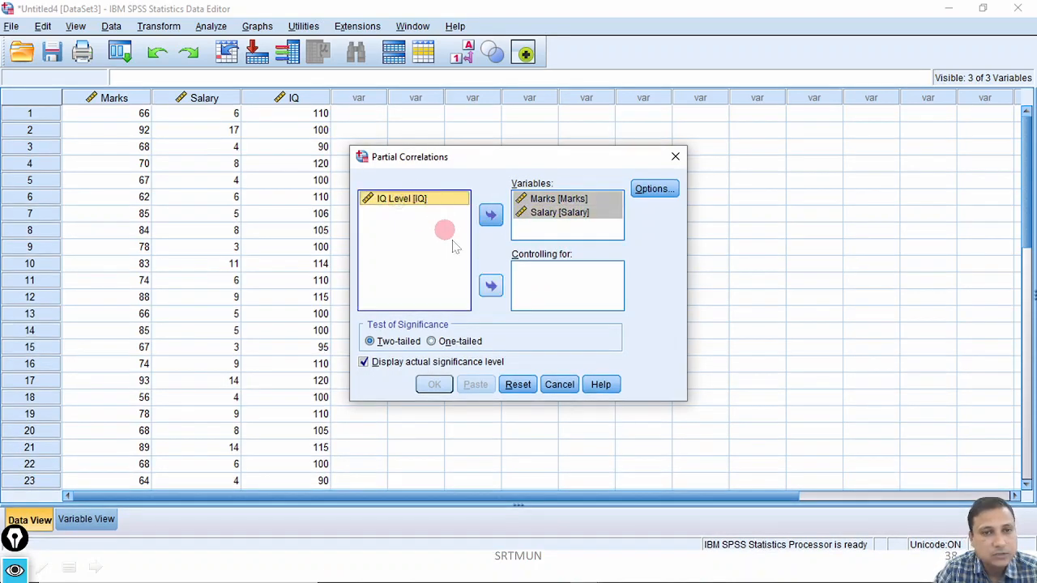
click(493, 286)
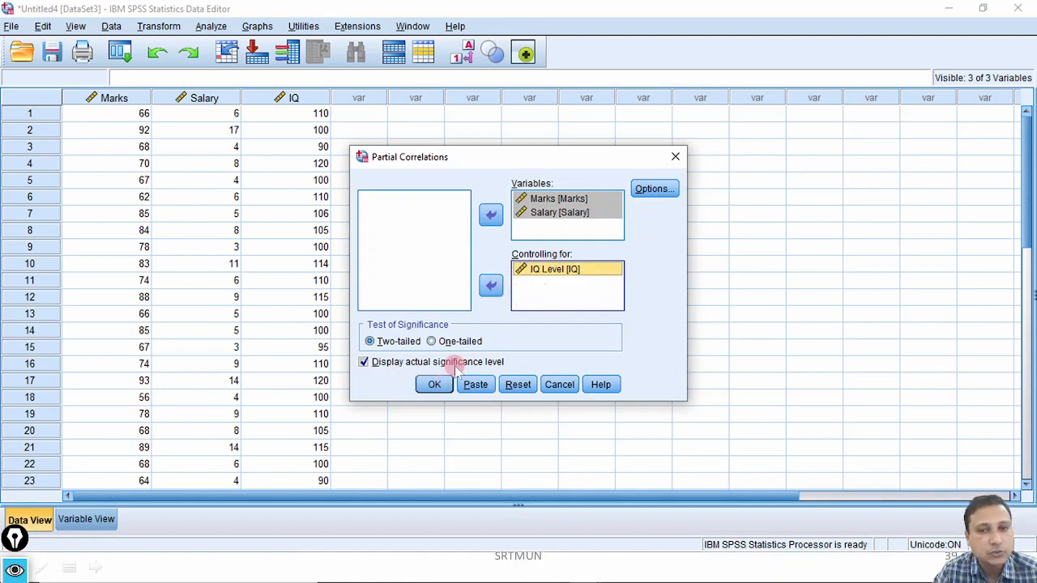
click(435, 385)
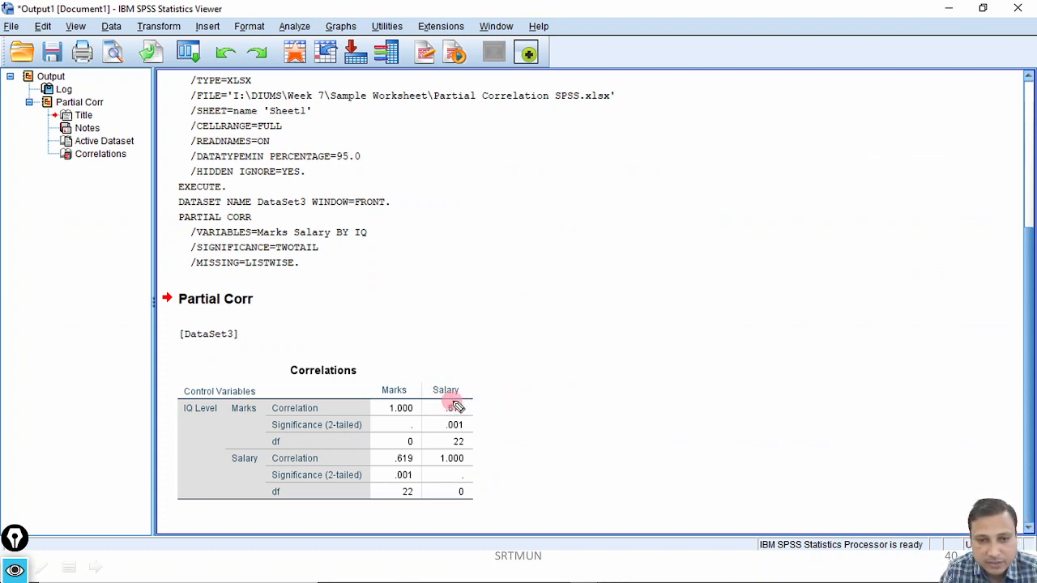
- Circle the Marks–Salary partial coefficient, handwrite 0.619 beside the table, and circle the Salary column heading and Marks row label
drag(441, 410, 453, 399)
drag(541, 390, 540, 391)
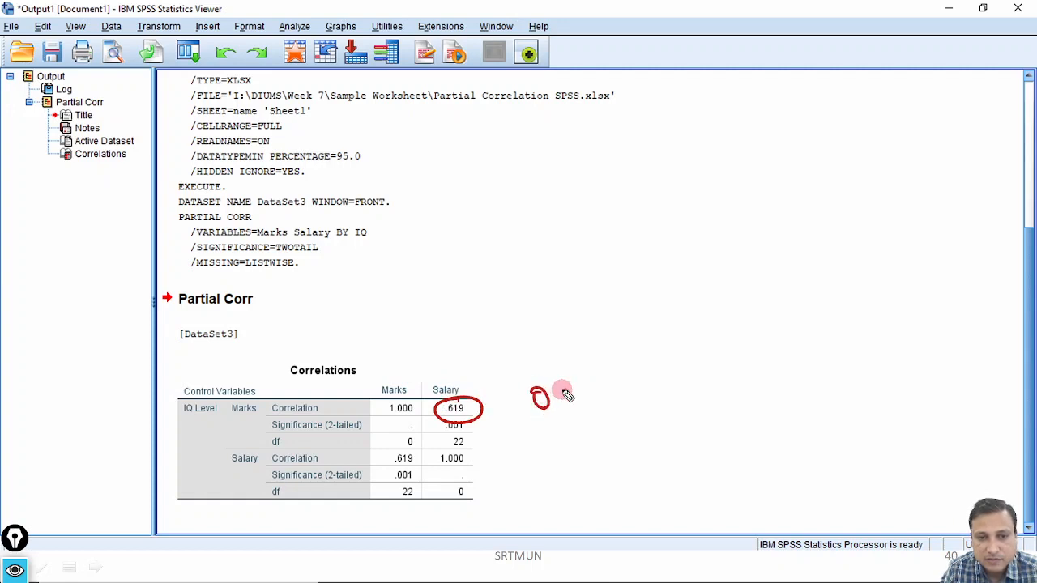
click(565, 390)
mouse_move(587, 366)
mouse_down()
mouse_move(597, 399)
mouse_move(586, 381)
mouse_up()
drag(636, 362, 633, 387)
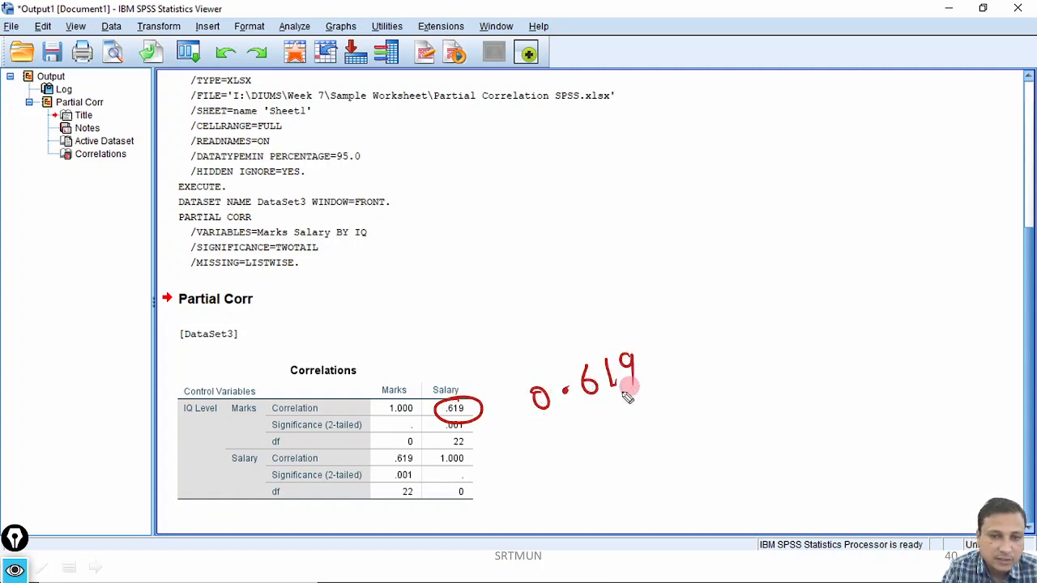
mouse_move(447, 381)
mouse_down()
mouse_move(470, 398)
mouse_move(444, 375)
mouse_up()
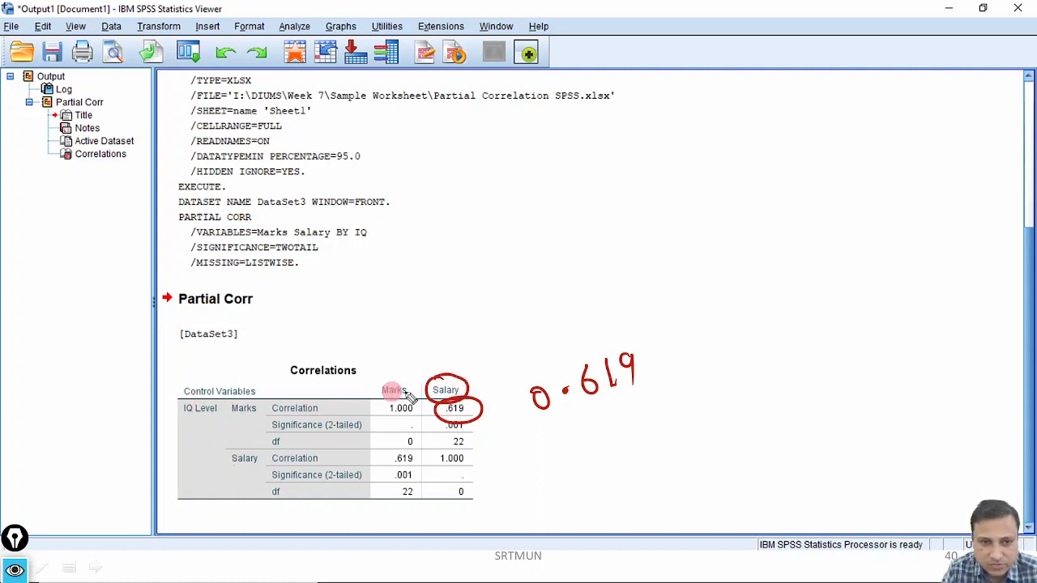
mouse_move(251, 400)
mouse_down()
mouse_move(267, 425)
mouse_move(252, 399)
mouse_up()
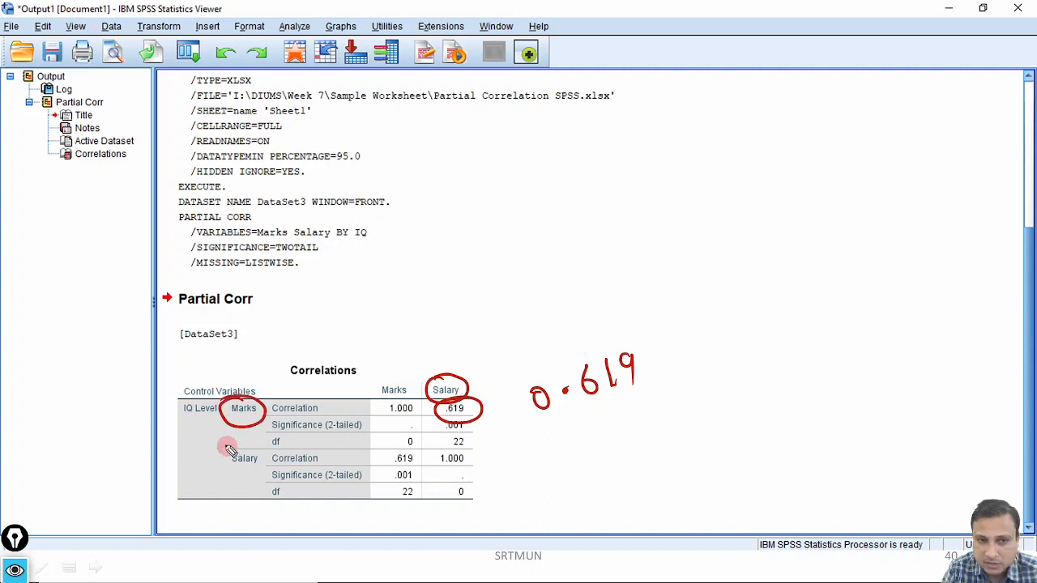
- Underline IQ Level, draw arrows at the control variable and from Marks to Salary, double-underline the handwritten 0.619, then erase all ink
drag(177, 435, 212, 420)
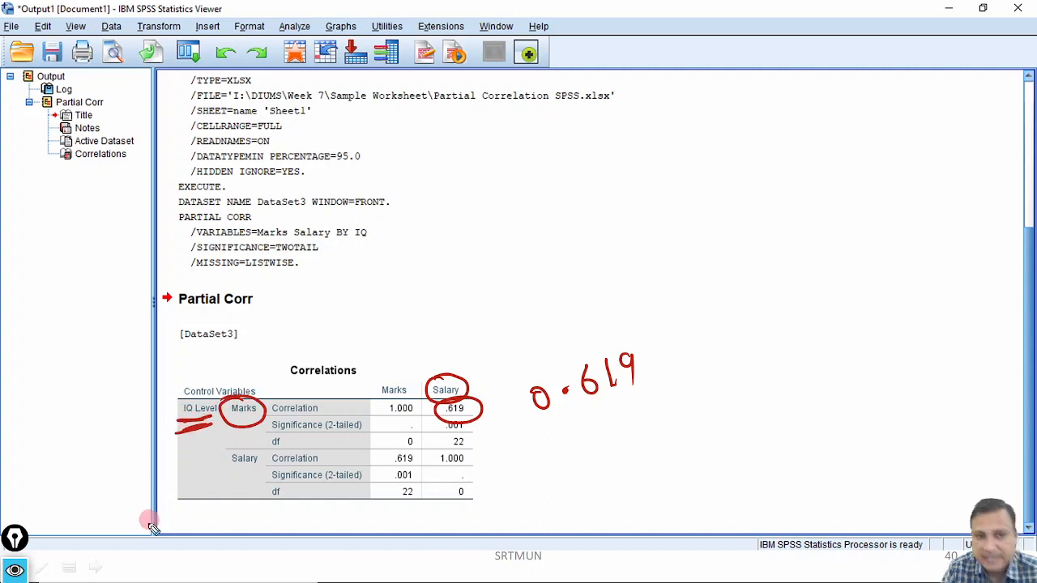
drag(179, 389, 180, 422)
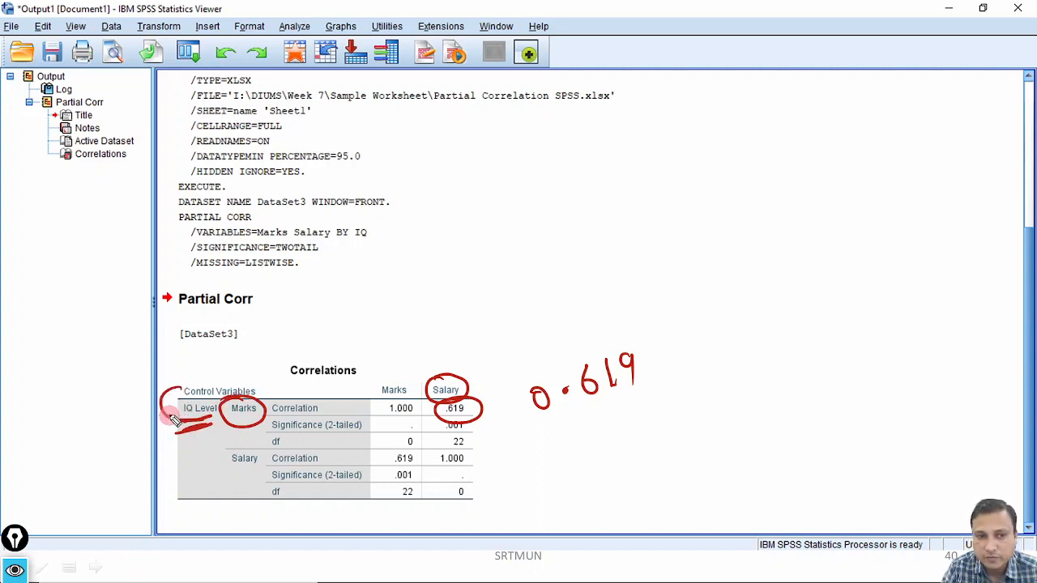
mouse_move(264, 402)
mouse_down()
mouse_move(425, 355)
mouse_move(431, 369)
mouse_up()
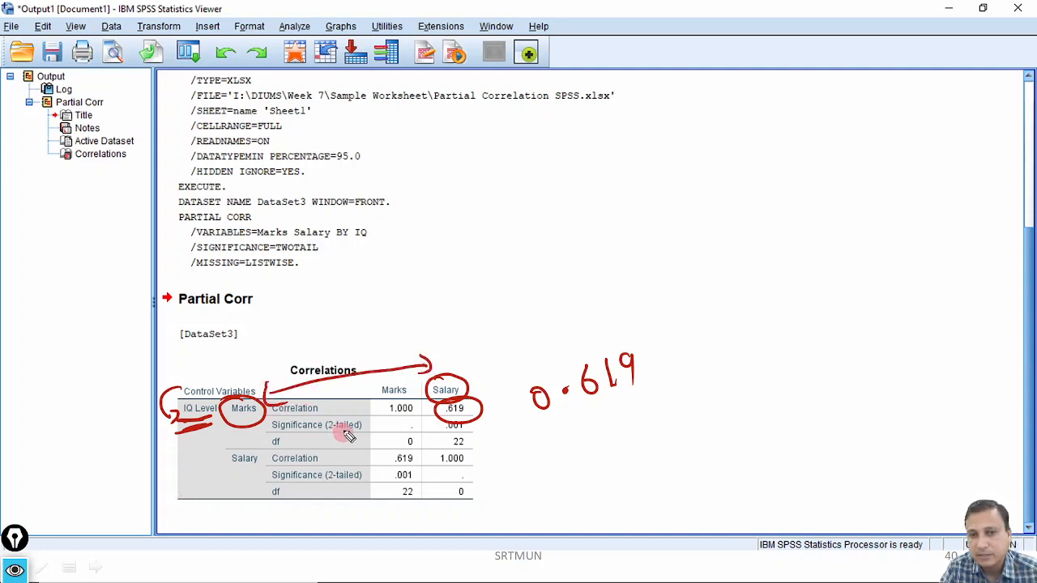
mouse_move(541, 424)
mouse_down()
mouse_move(628, 396)
mouse_move(625, 409)
mouse_up()
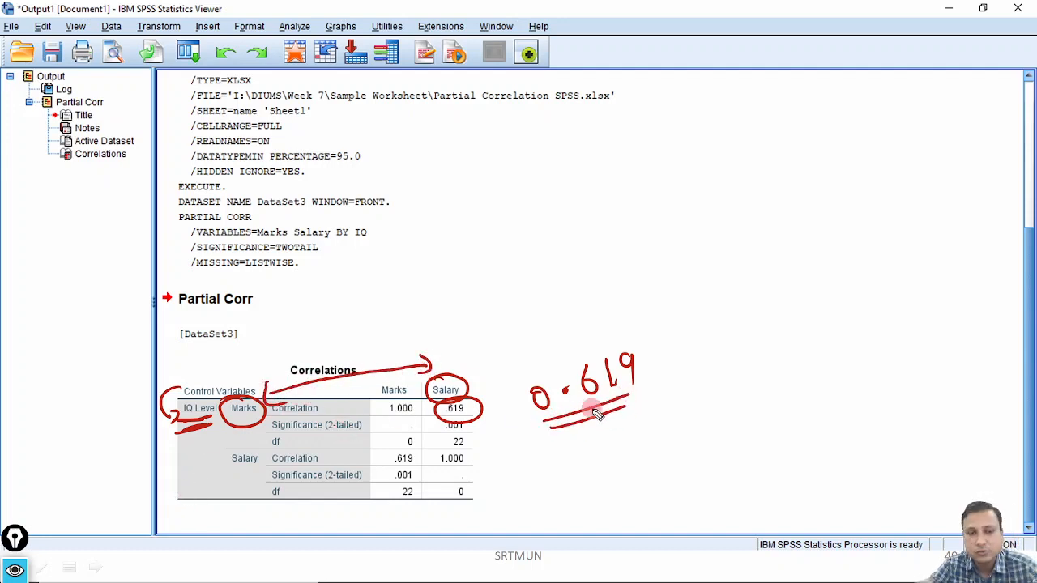
key(e)
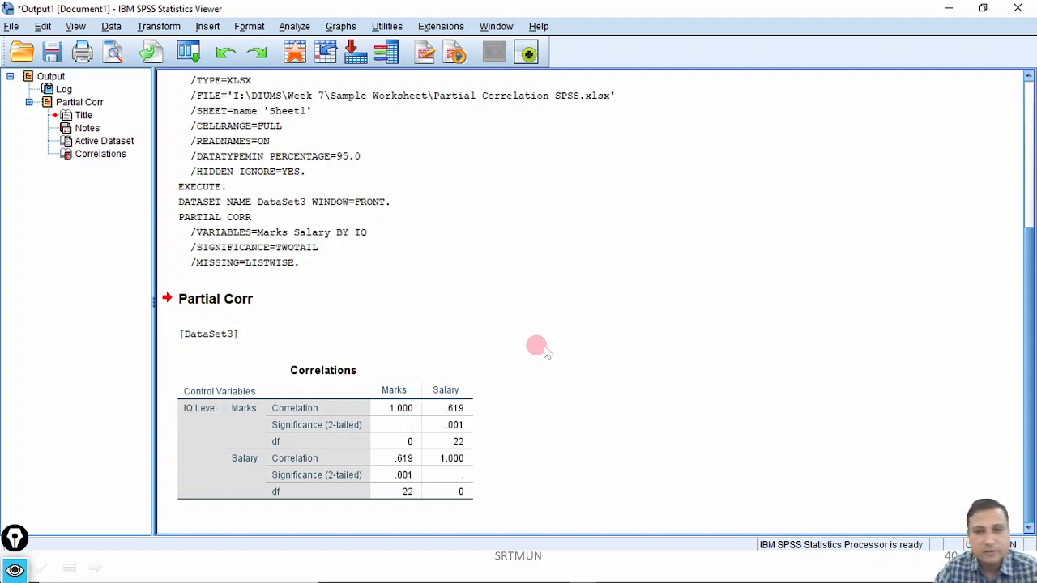
- Advance to the Compare Correlation and Partial Correlation slide; underline the Correlations title, circle the Marks–Salary Pearson coefficient, and tick Salary and Marks
key(Right)
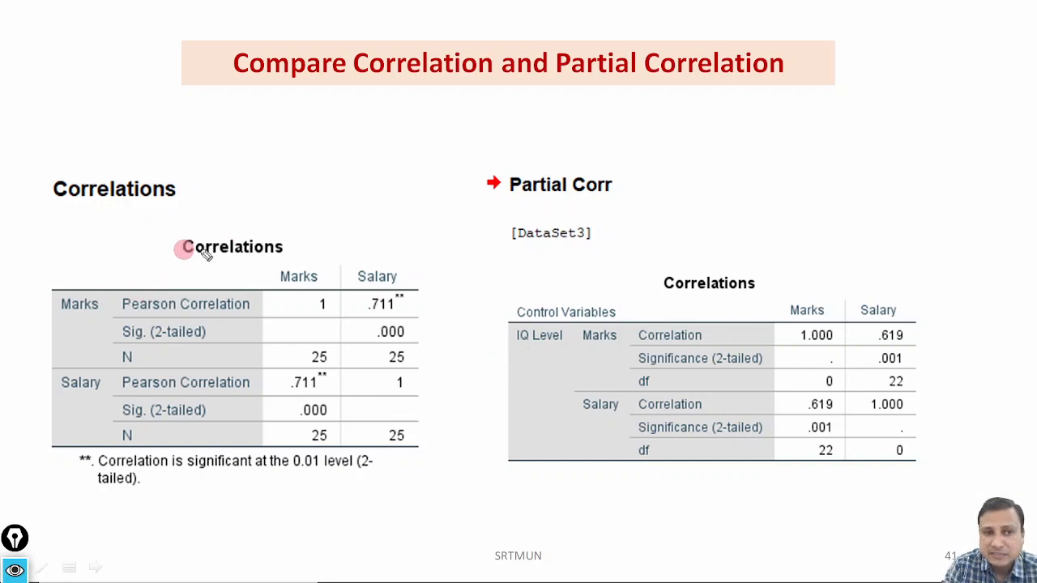
drag(185, 261, 247, 258)
mouse_move(394, 294)
mouse_down()
mouse_move(378, 296)
mouse_move(368, 322)
mouse_move(405, 291)
mouse_up()
drag(368, 259, 386, 254)
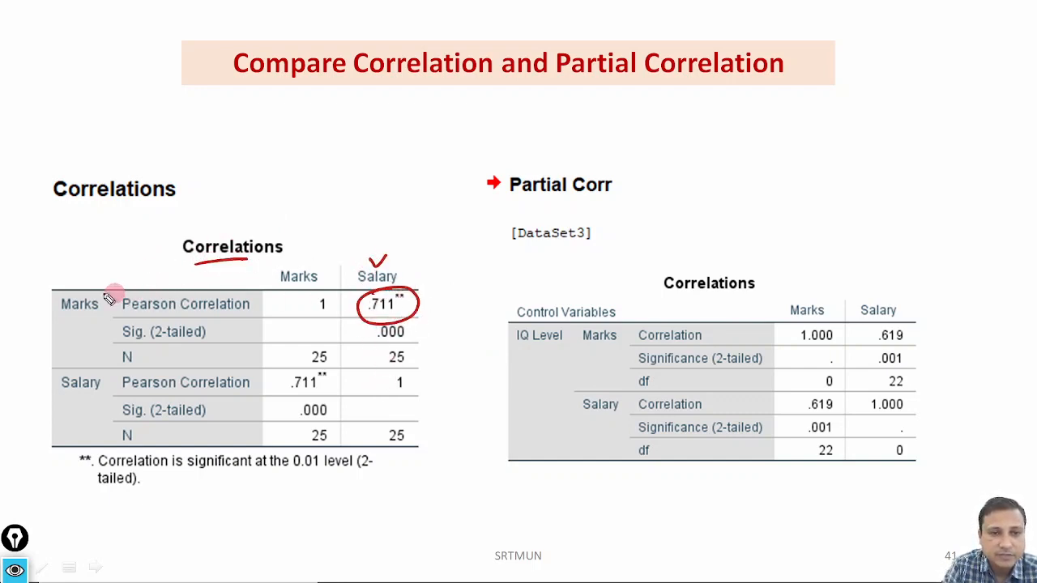
drag(85, 289, 125, 276)
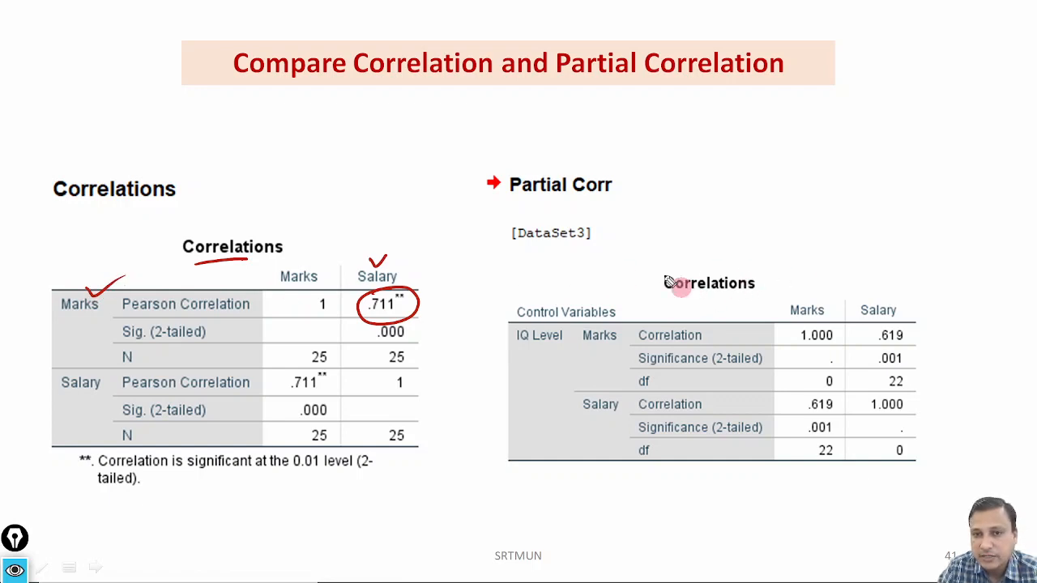
- Underline Partial Corr, circle the Marks–Salary partial coefficient and IQ Level, tick Salary and Marks, then erase all ink
drag(511, 203, 609, 201)
mouse_move(864, 327)
mouse_down()
mouse_move(886, 321)
mouse_move(865, 347)
mouse_move(899, 322)
mouse_move(898, 290)
mouse_up()
drag(592, 345, 609, 342)
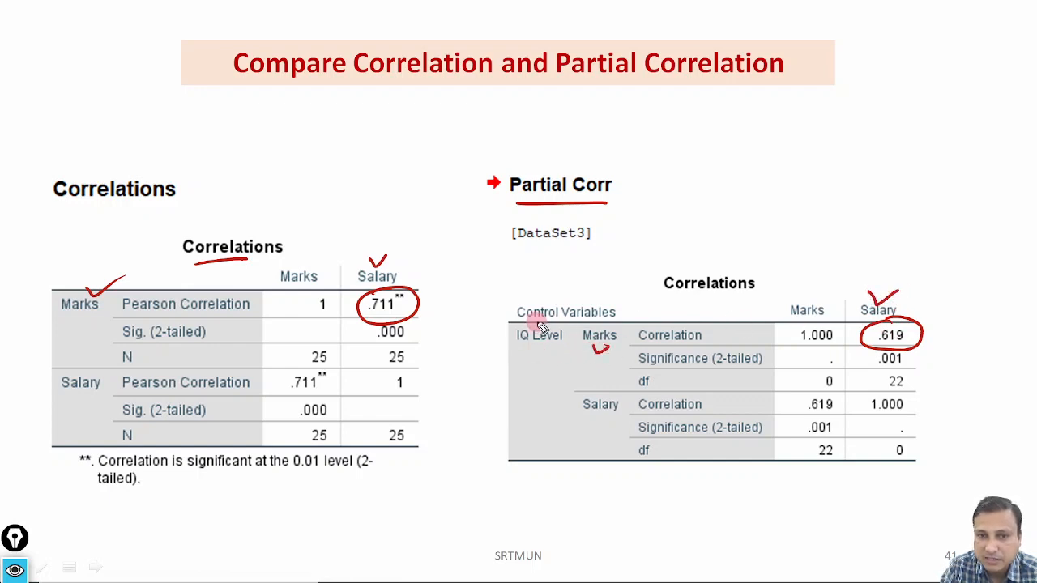
drag(541, 325, 502, 327)
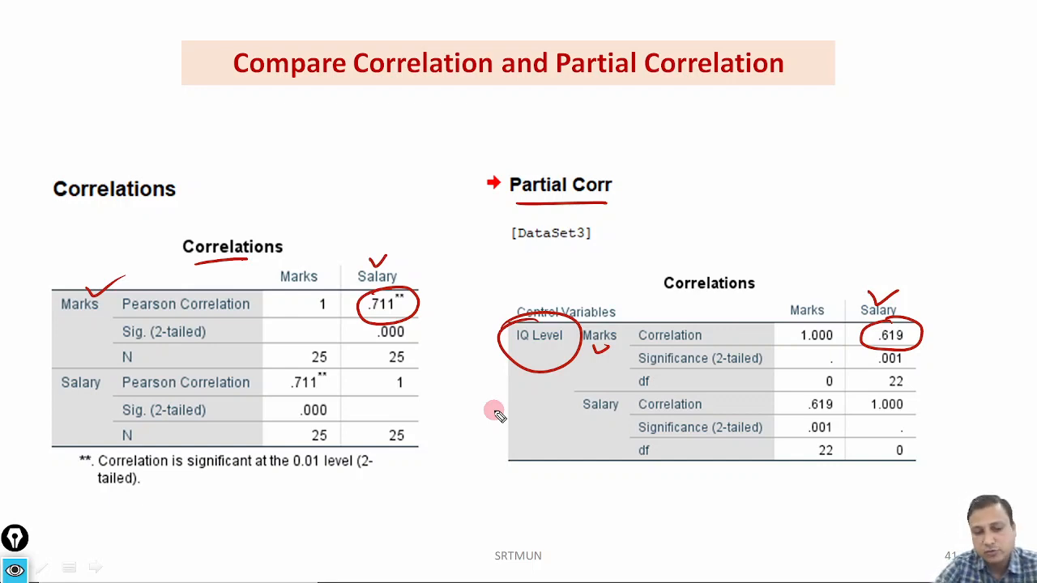
key(e)
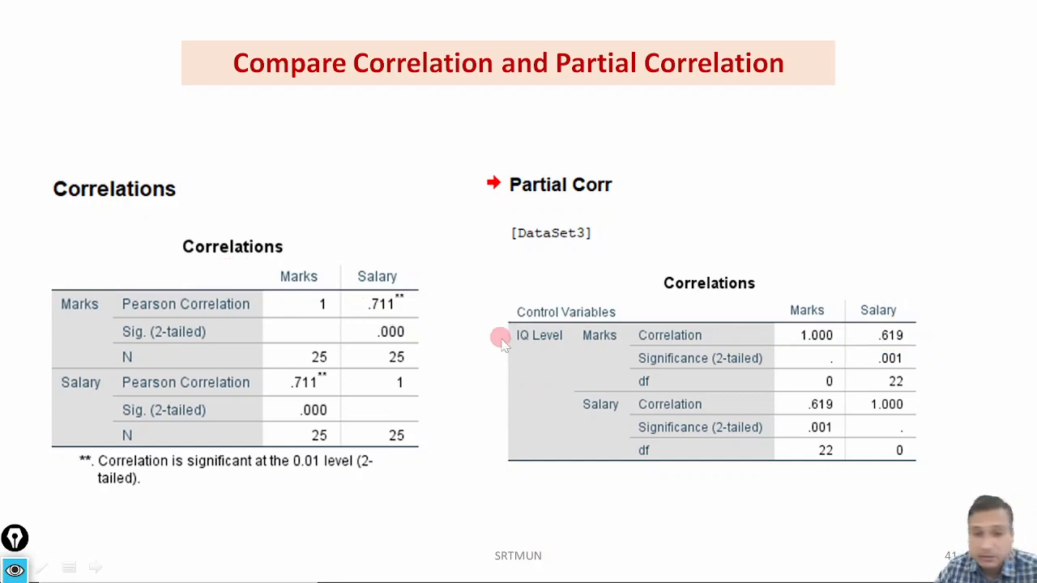
- Advance to the Excel and SPSS output slide, tick both output labels, and box the Marks–Salary partial correlation in each result
key(Right)
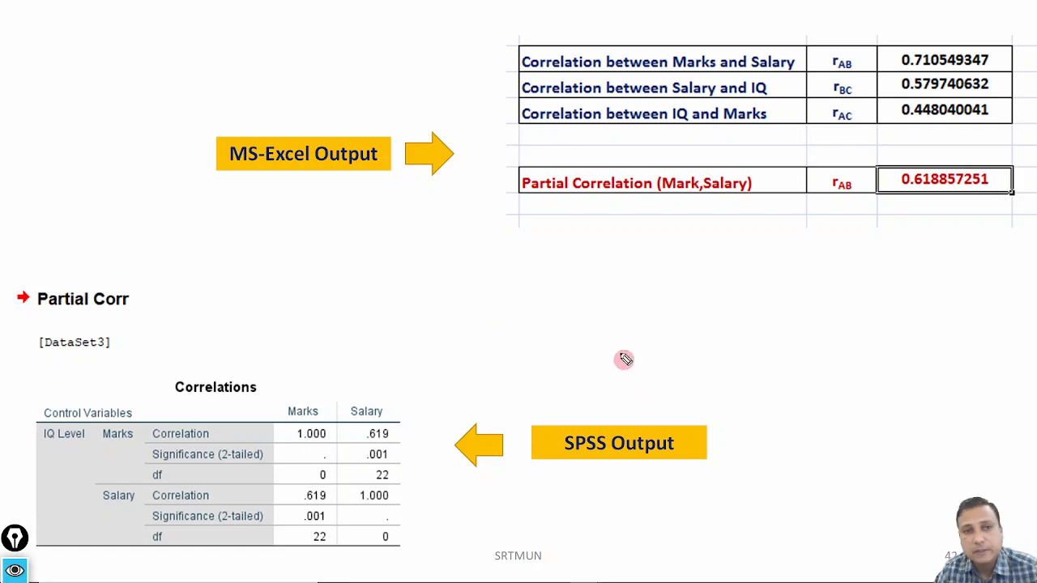
drag(294, 186, 332, 178)
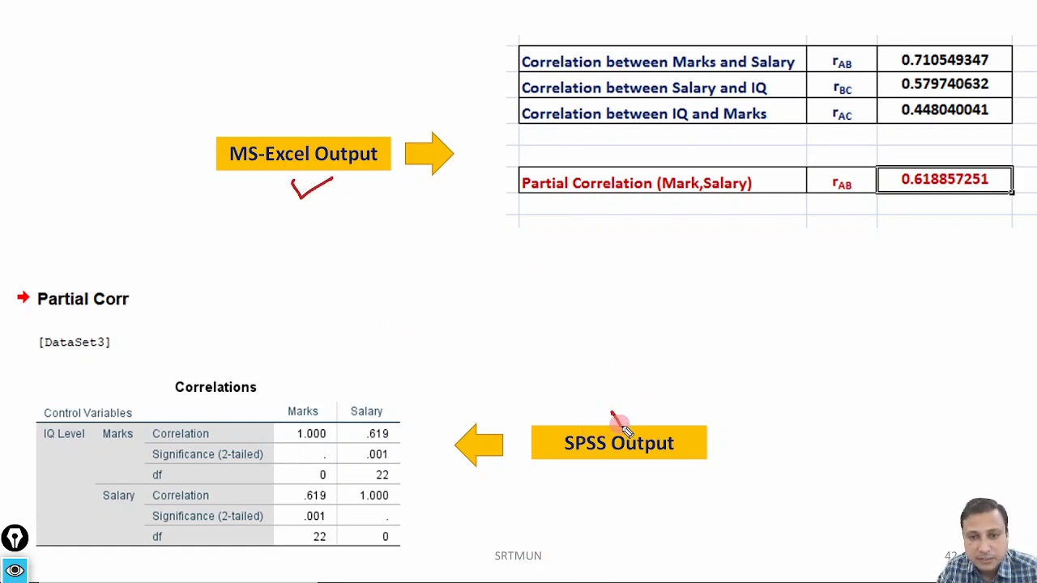
drag(612, 416, 644, 411)
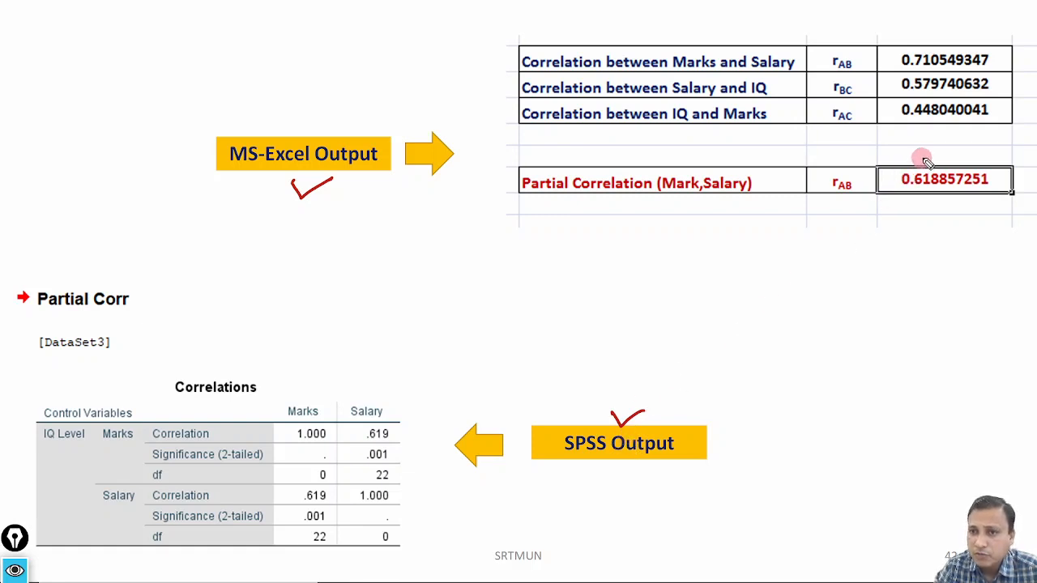
mouse_move(921, 154)
mouse_down()
mouse_move(881, 208)
mouse_move(1007, 191)
mouse_move(899, 152)
mouse_up()
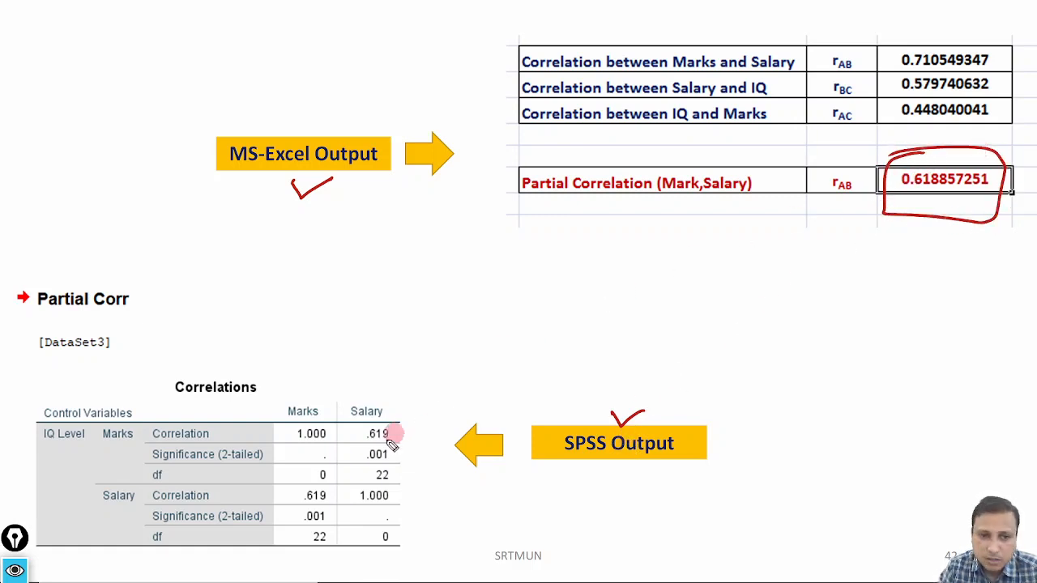
mouse_move(356, 424)
mouse_down()
mouse_move(360, 444)
mouse_move(413, 422)
mouse_move(356, 419)
mouse_up()
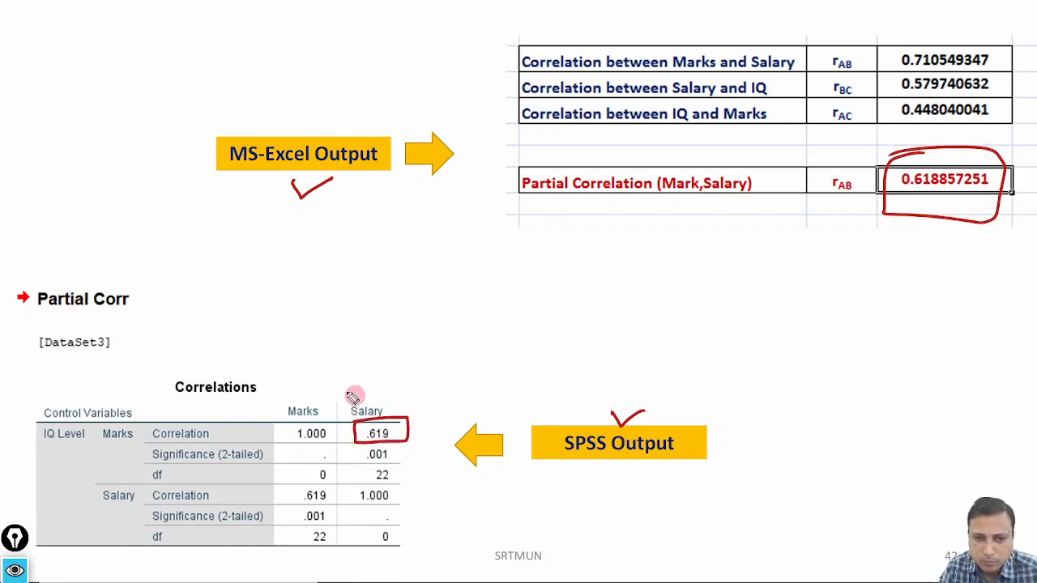
- Handwrite "= 0.61" between the two outputs with a double underline, erase all ink, and advance to the closing slide
mouse_move(605, 306)
mouse_down()
mouse_move(597, 335)
mouse_move(596, 313)
mouse_up()
click(622, 319)
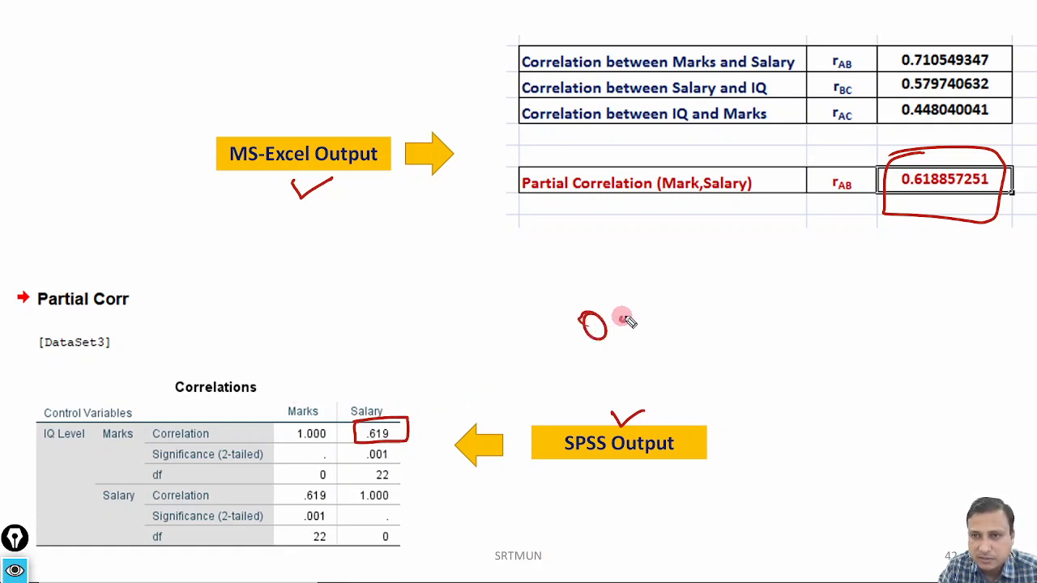
drag(658, 301, 644, 324)
drag(670, 293, 680, 338)
drag(589, 370, 710, 356)
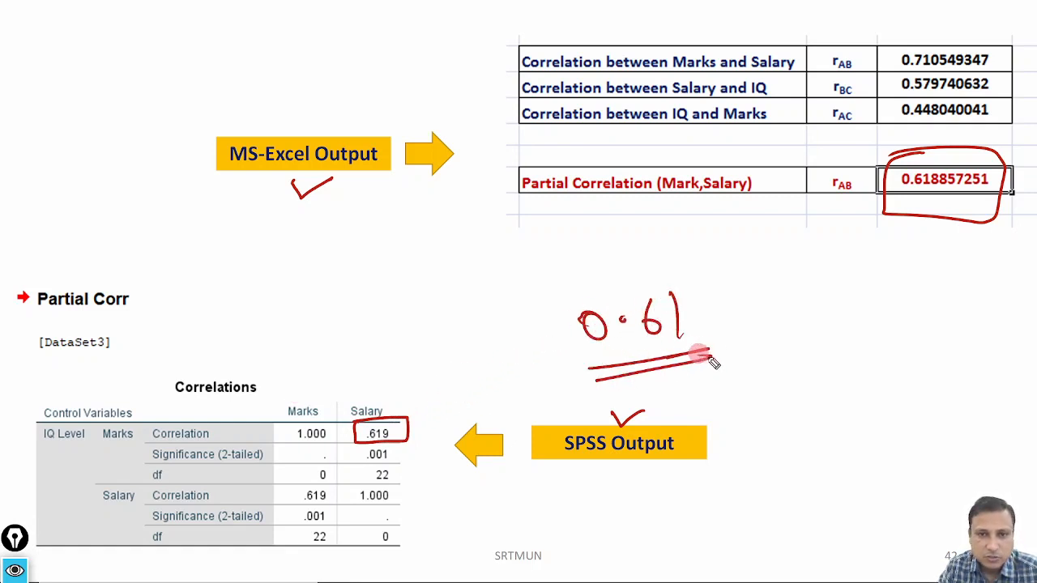
mouse_move(505, 341)
mouse_down()
mouse_move(525, 337)
mouse_move(528, 347)
mouse_up()
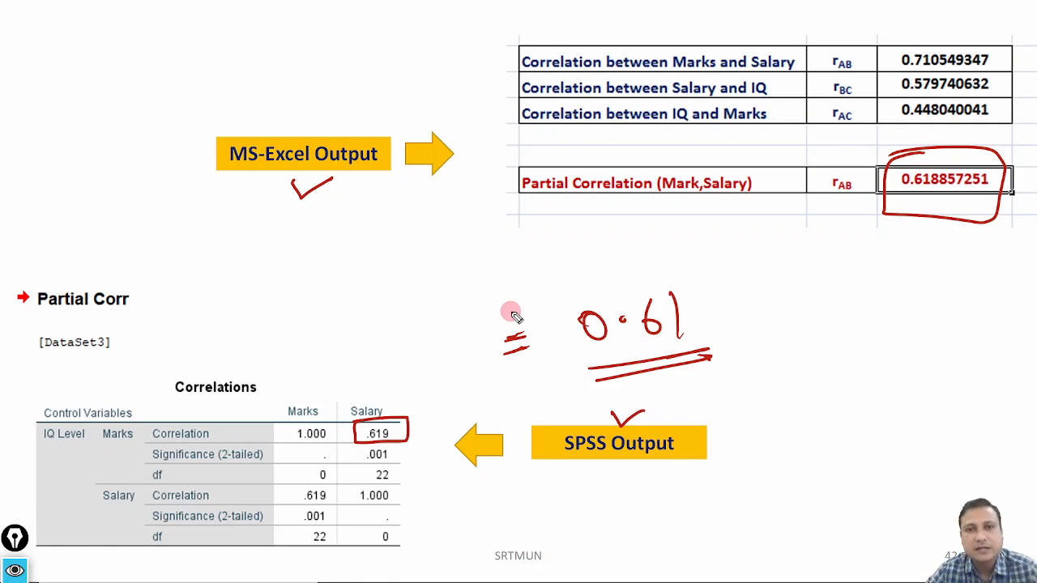
key(e)
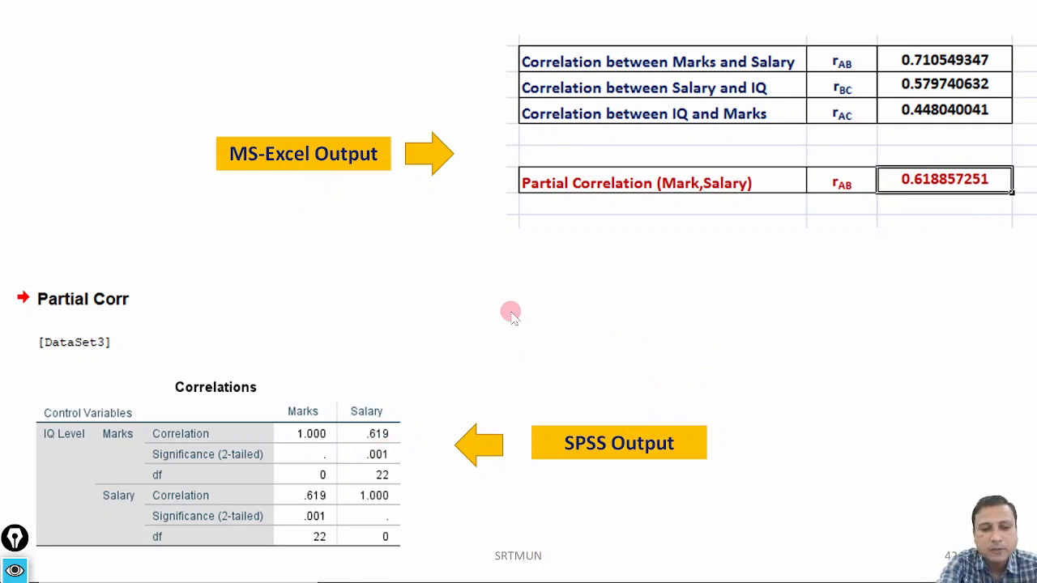
click(555, 299)
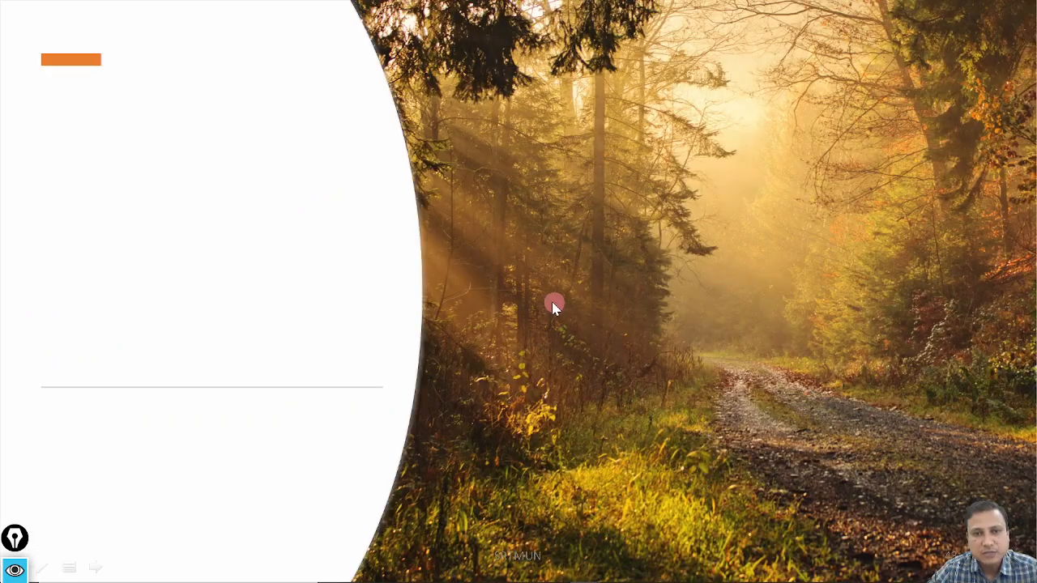